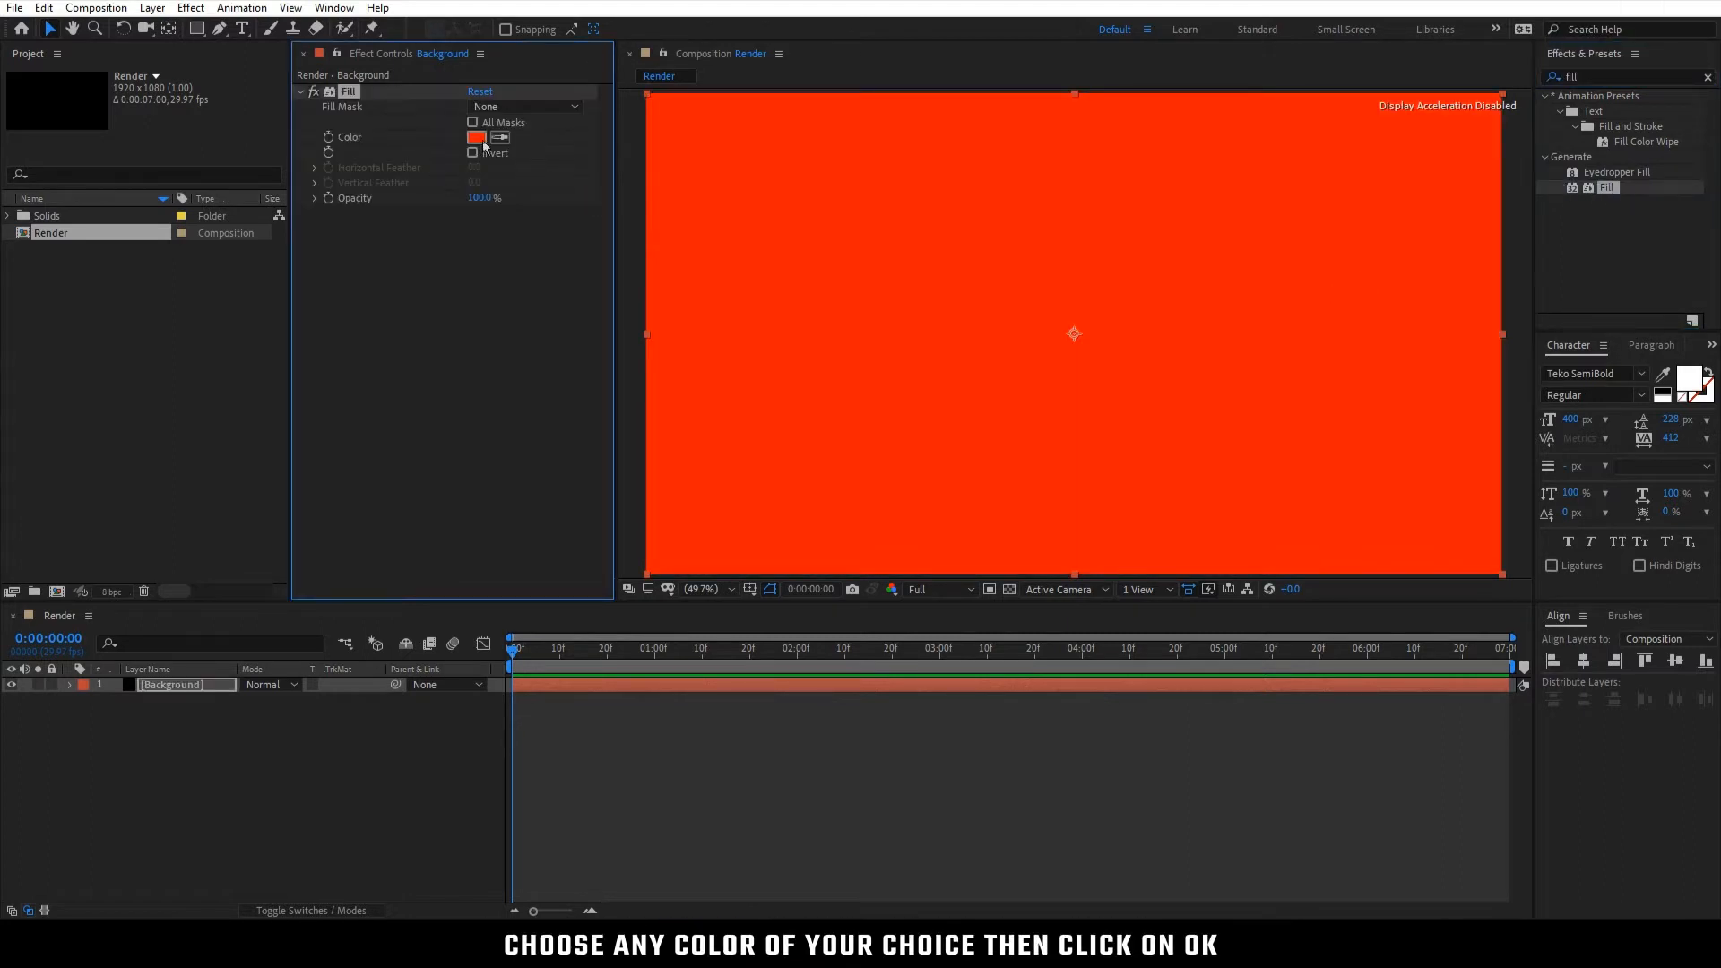
Set the Background layer's Fill effect colour to light grey D6D6D6
left_click(476, 138)
left_click(181, 231)
left_click_drag(153, 230, 92, 222)
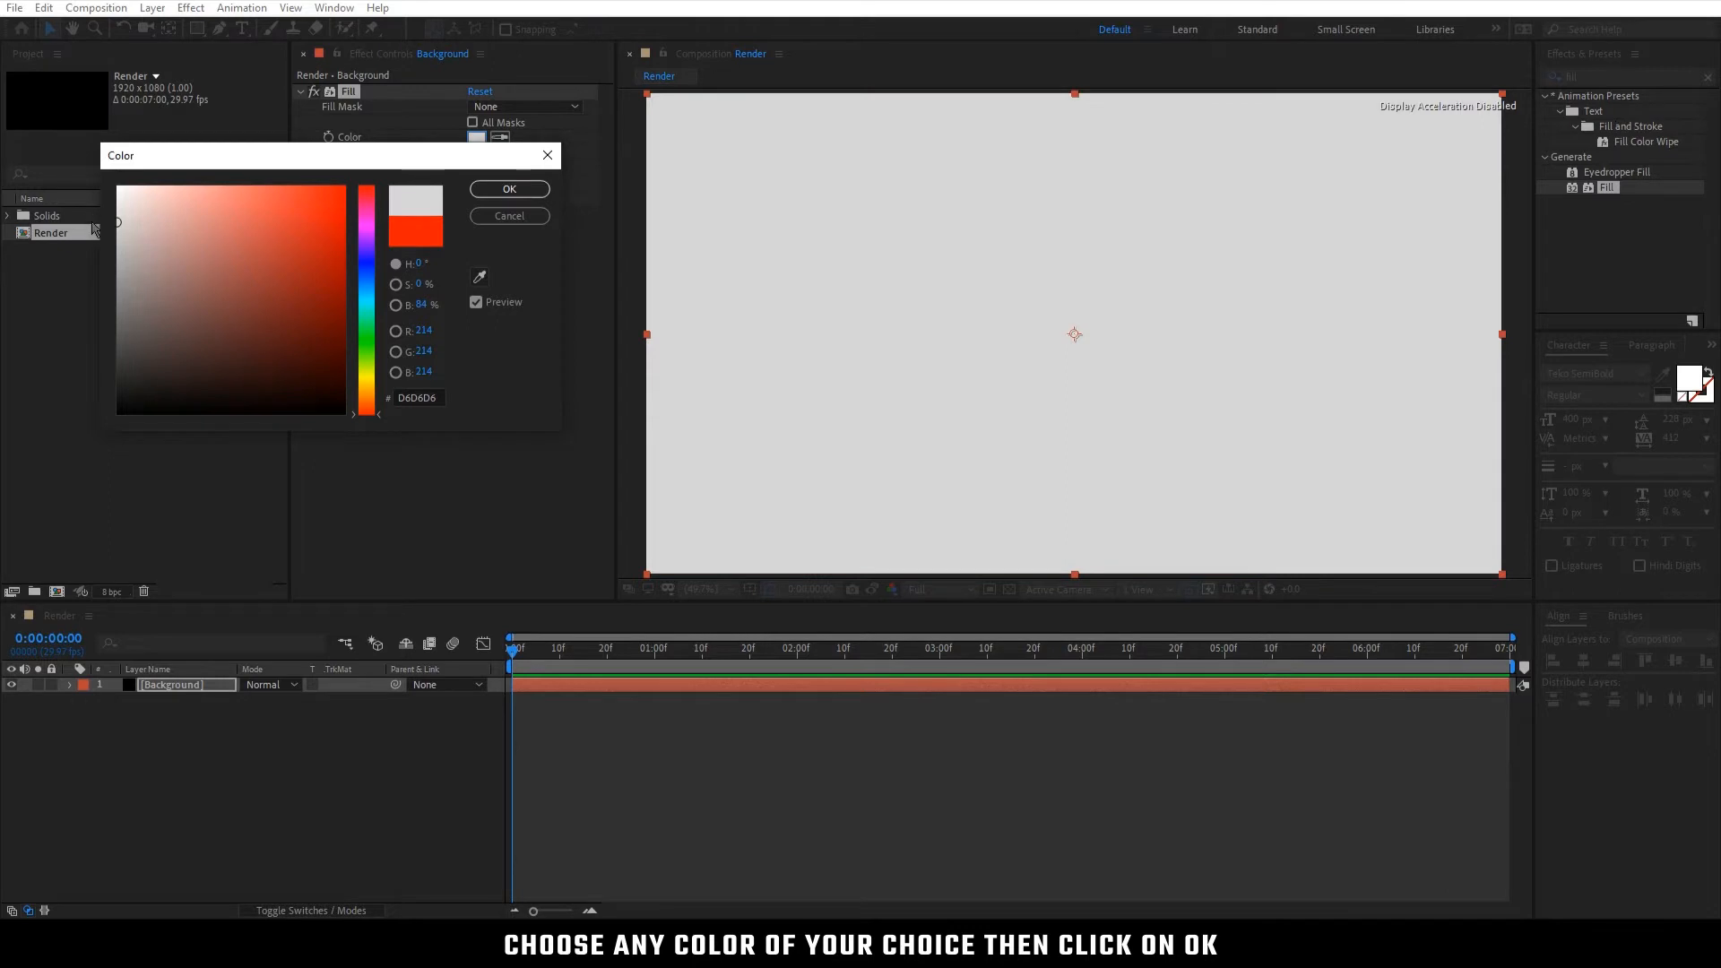
left_click(509, 189)
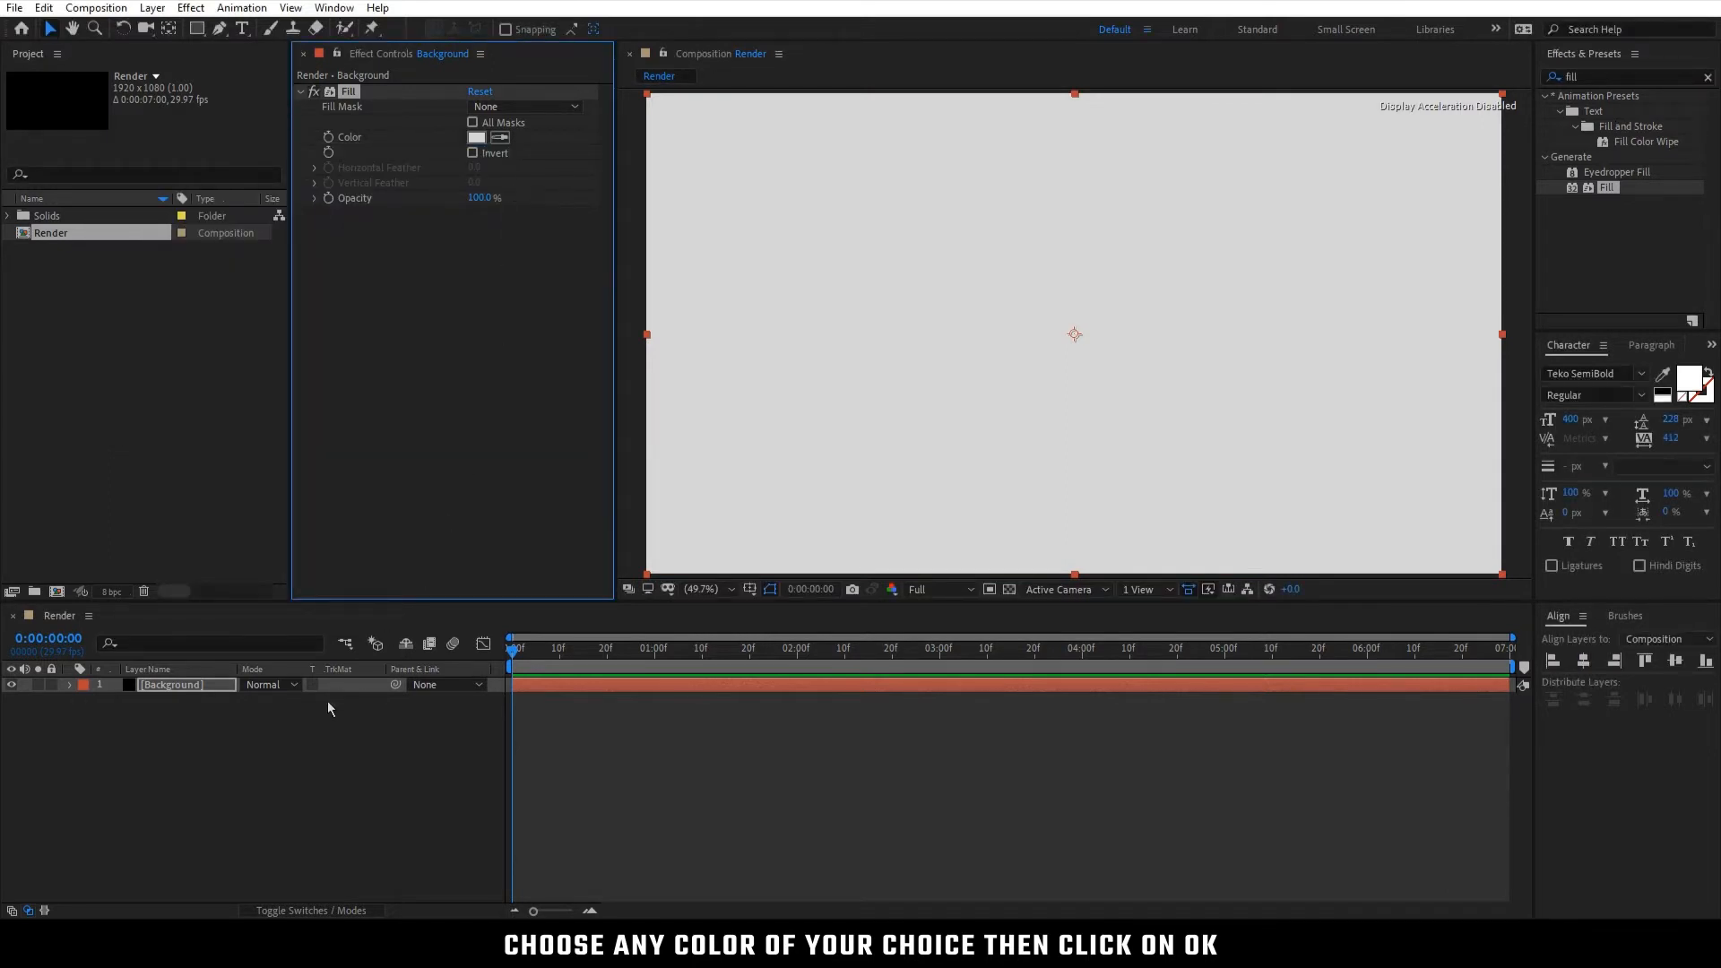
left_click(246, 730)
right_click(245, 729)
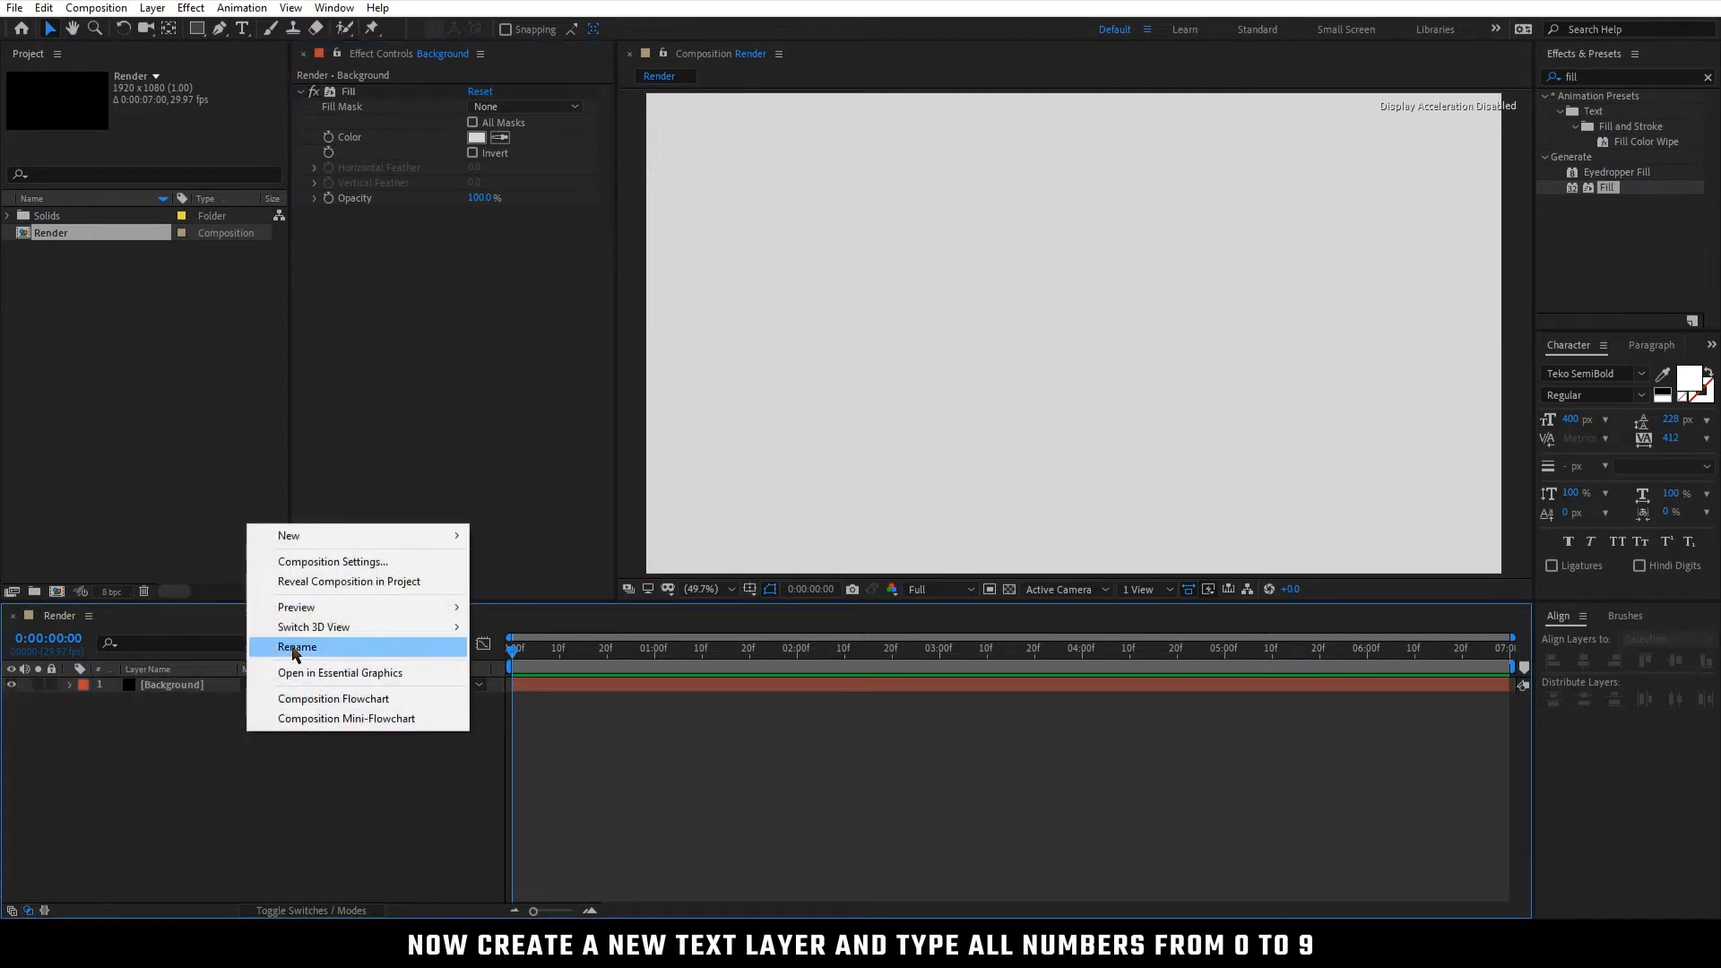
mouse_move(426, 538)
left_click(538, 562)
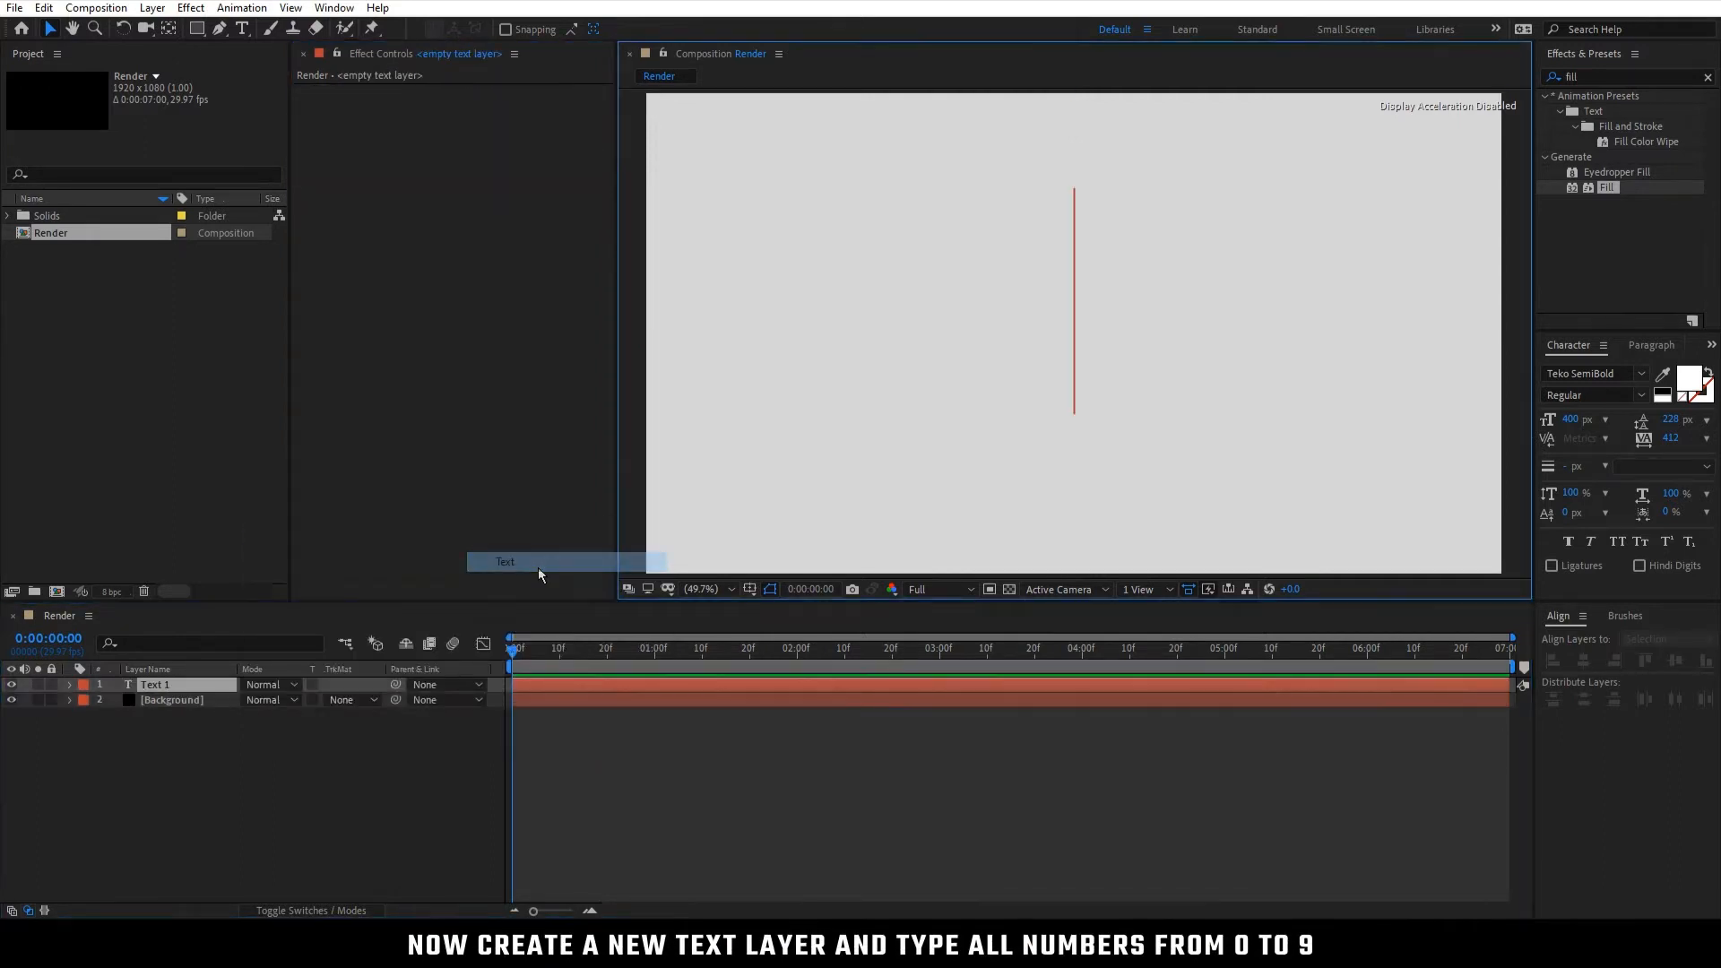
type("0")
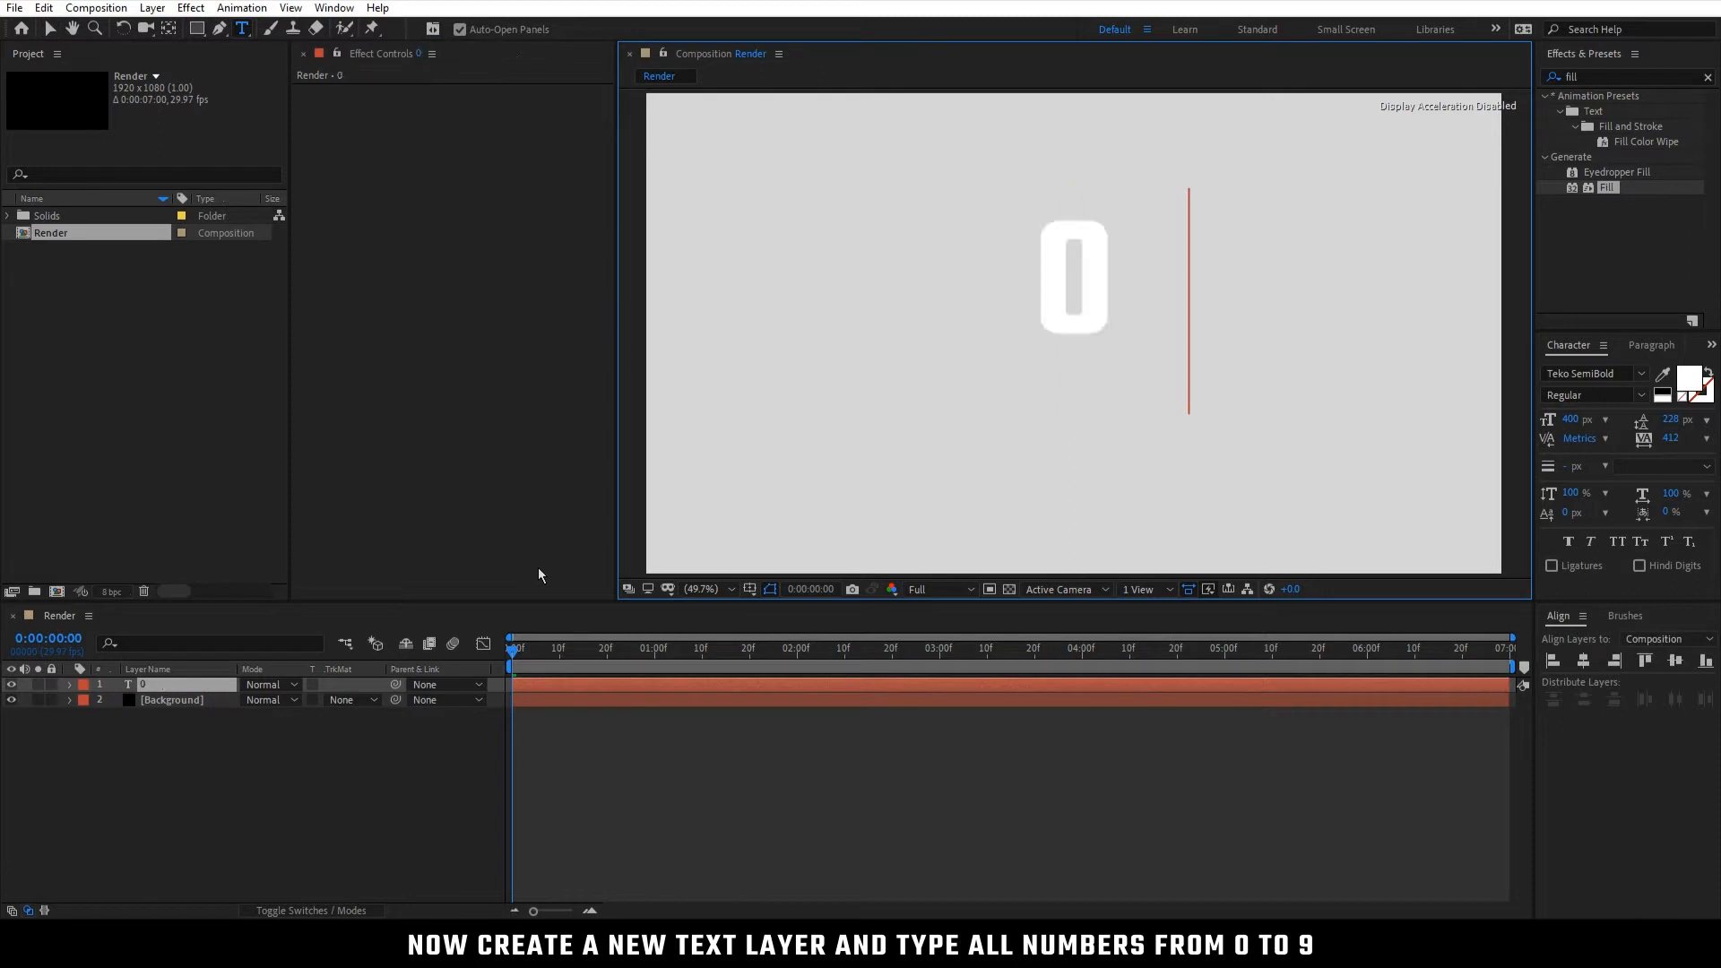
type("123456789")
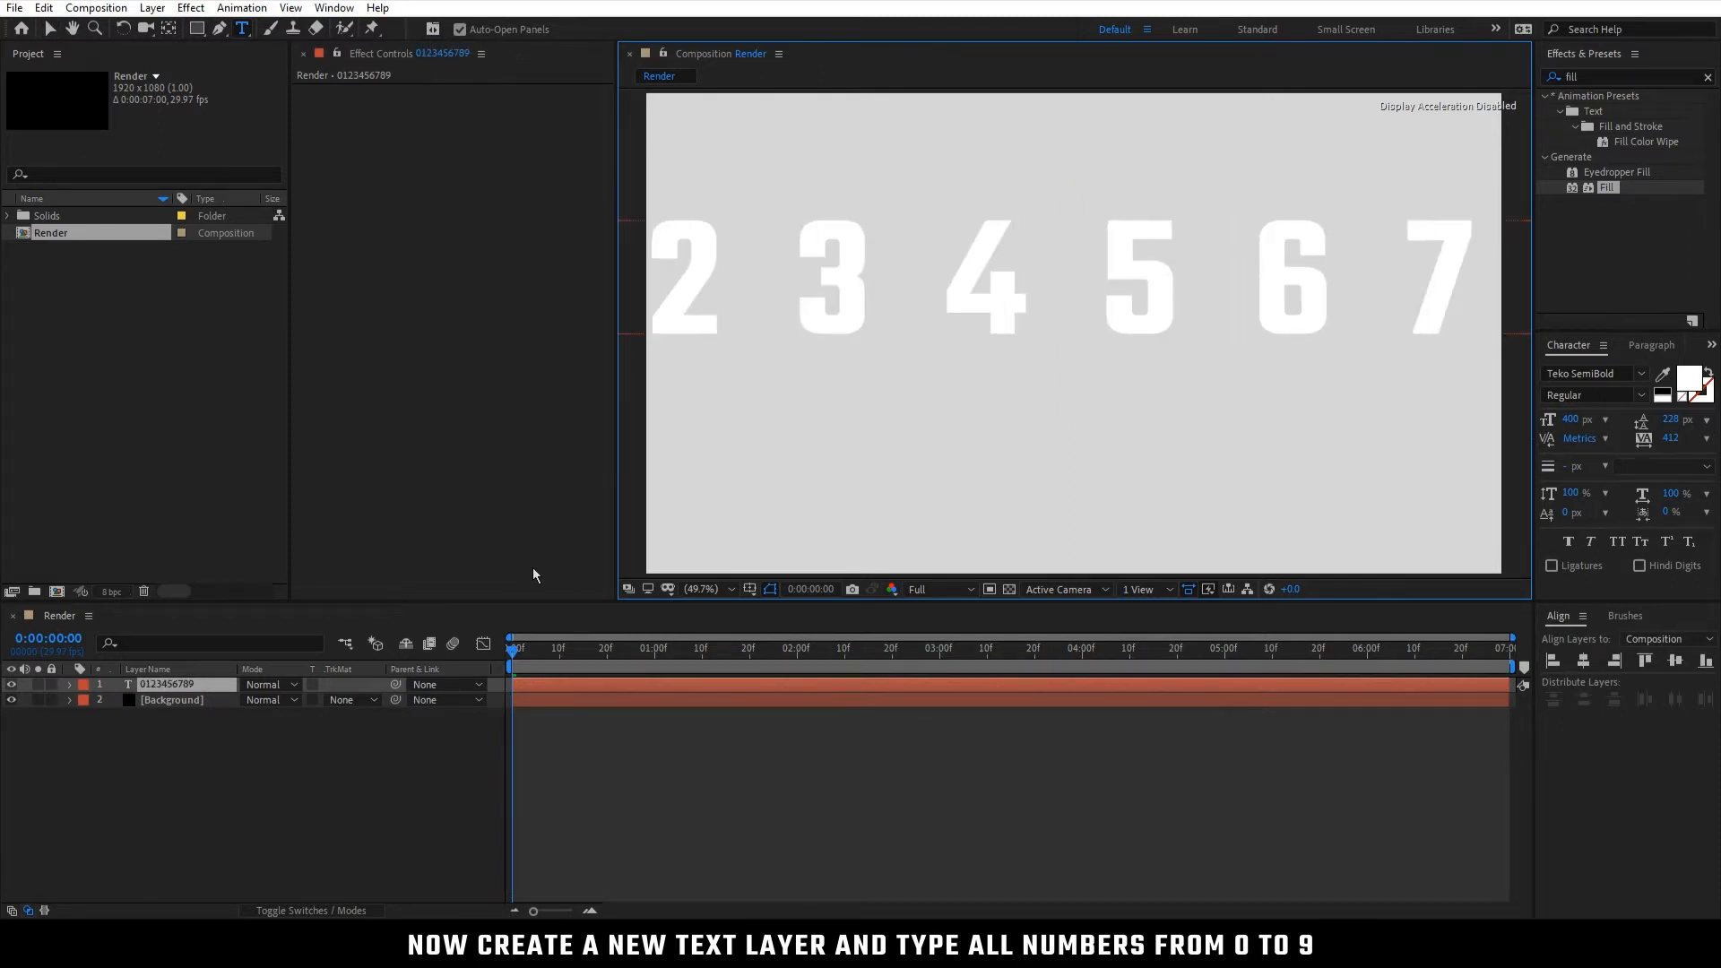
Set the number text layer's rotation to 90 degrees
left_click(192, 686)
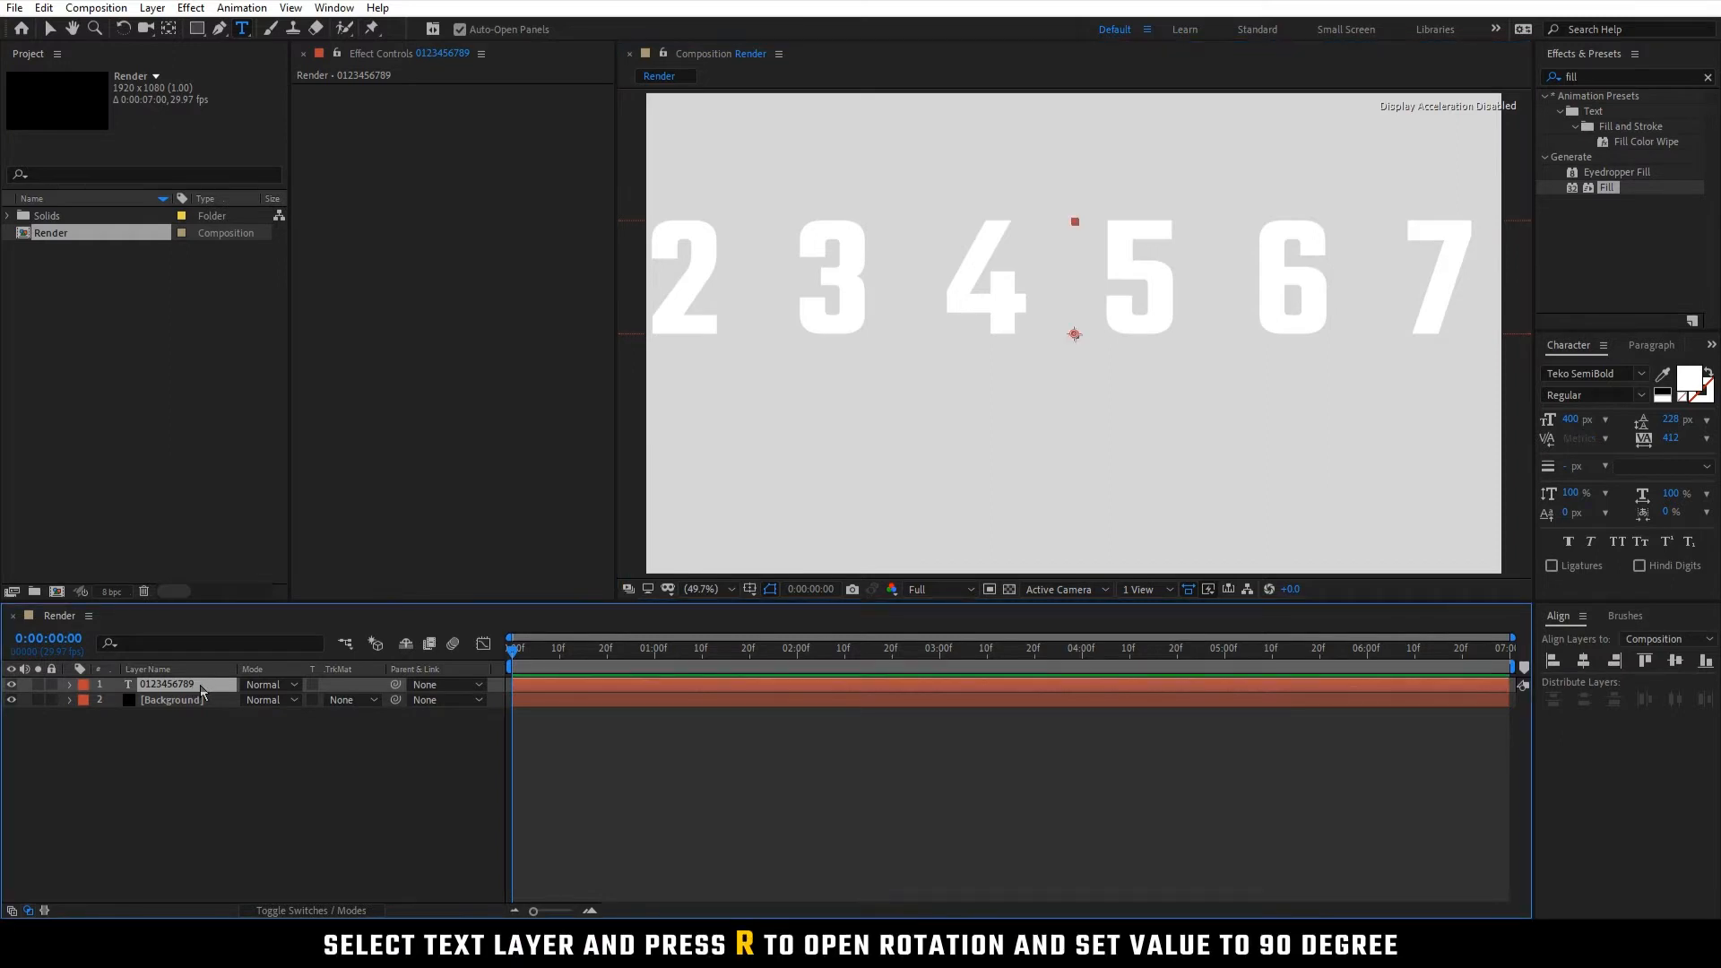
key("r")
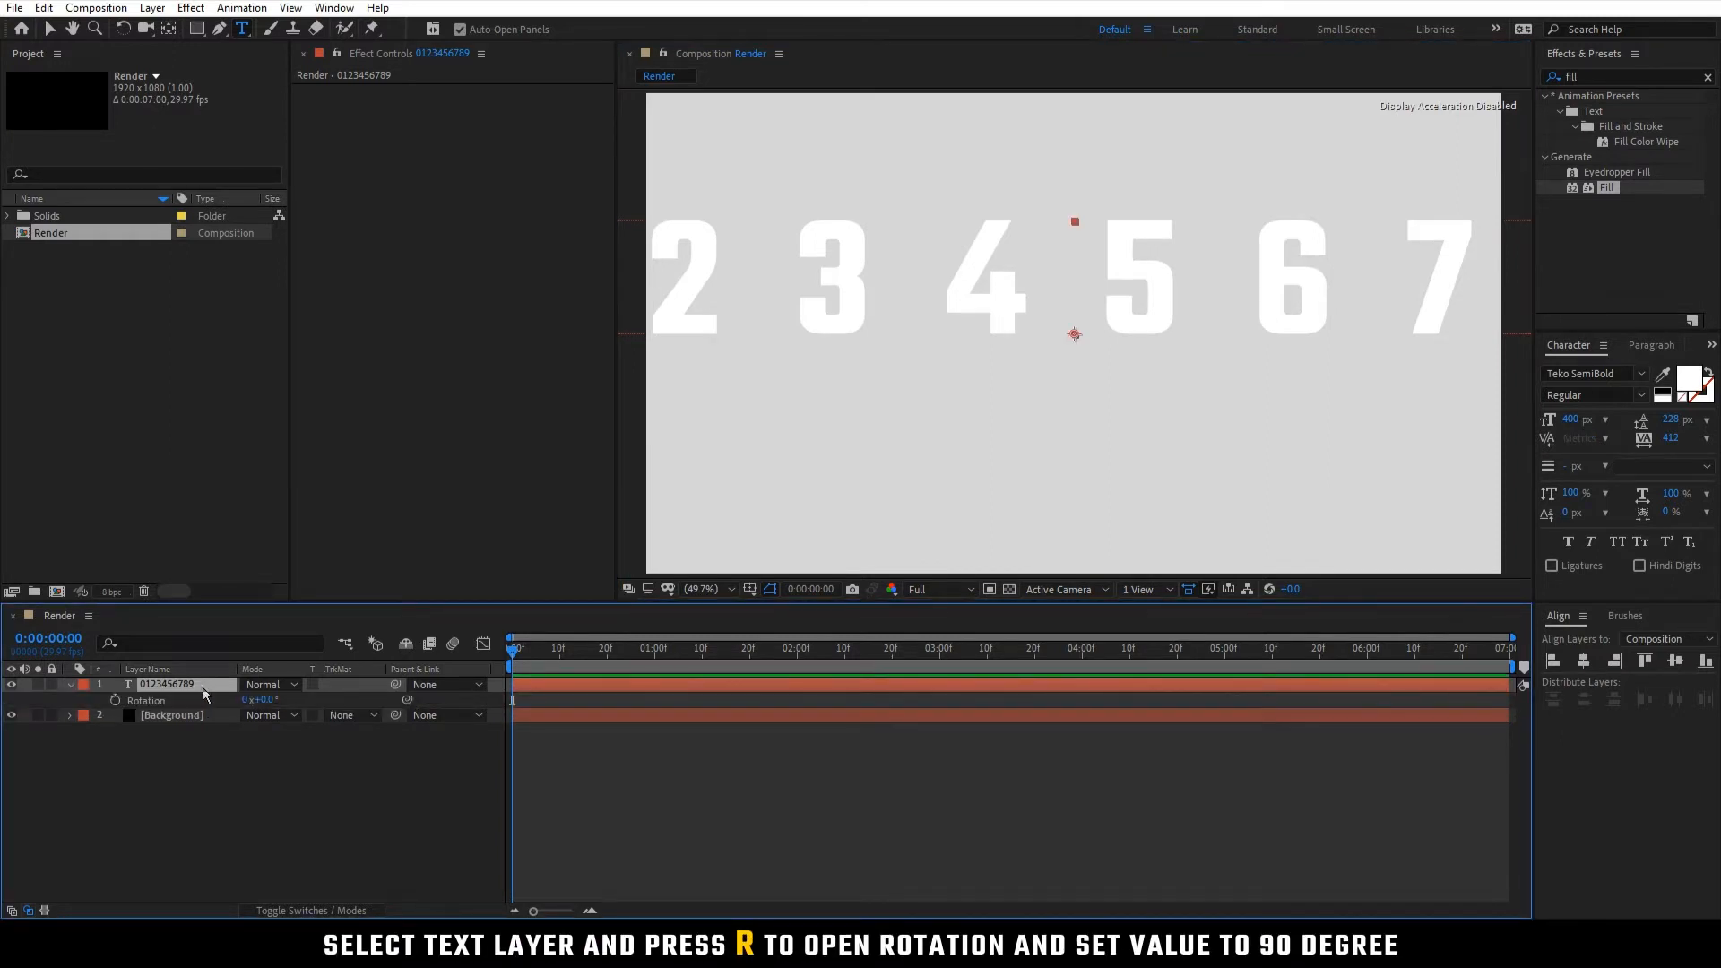
left_click(265, 700)
type("90")
key("Return")
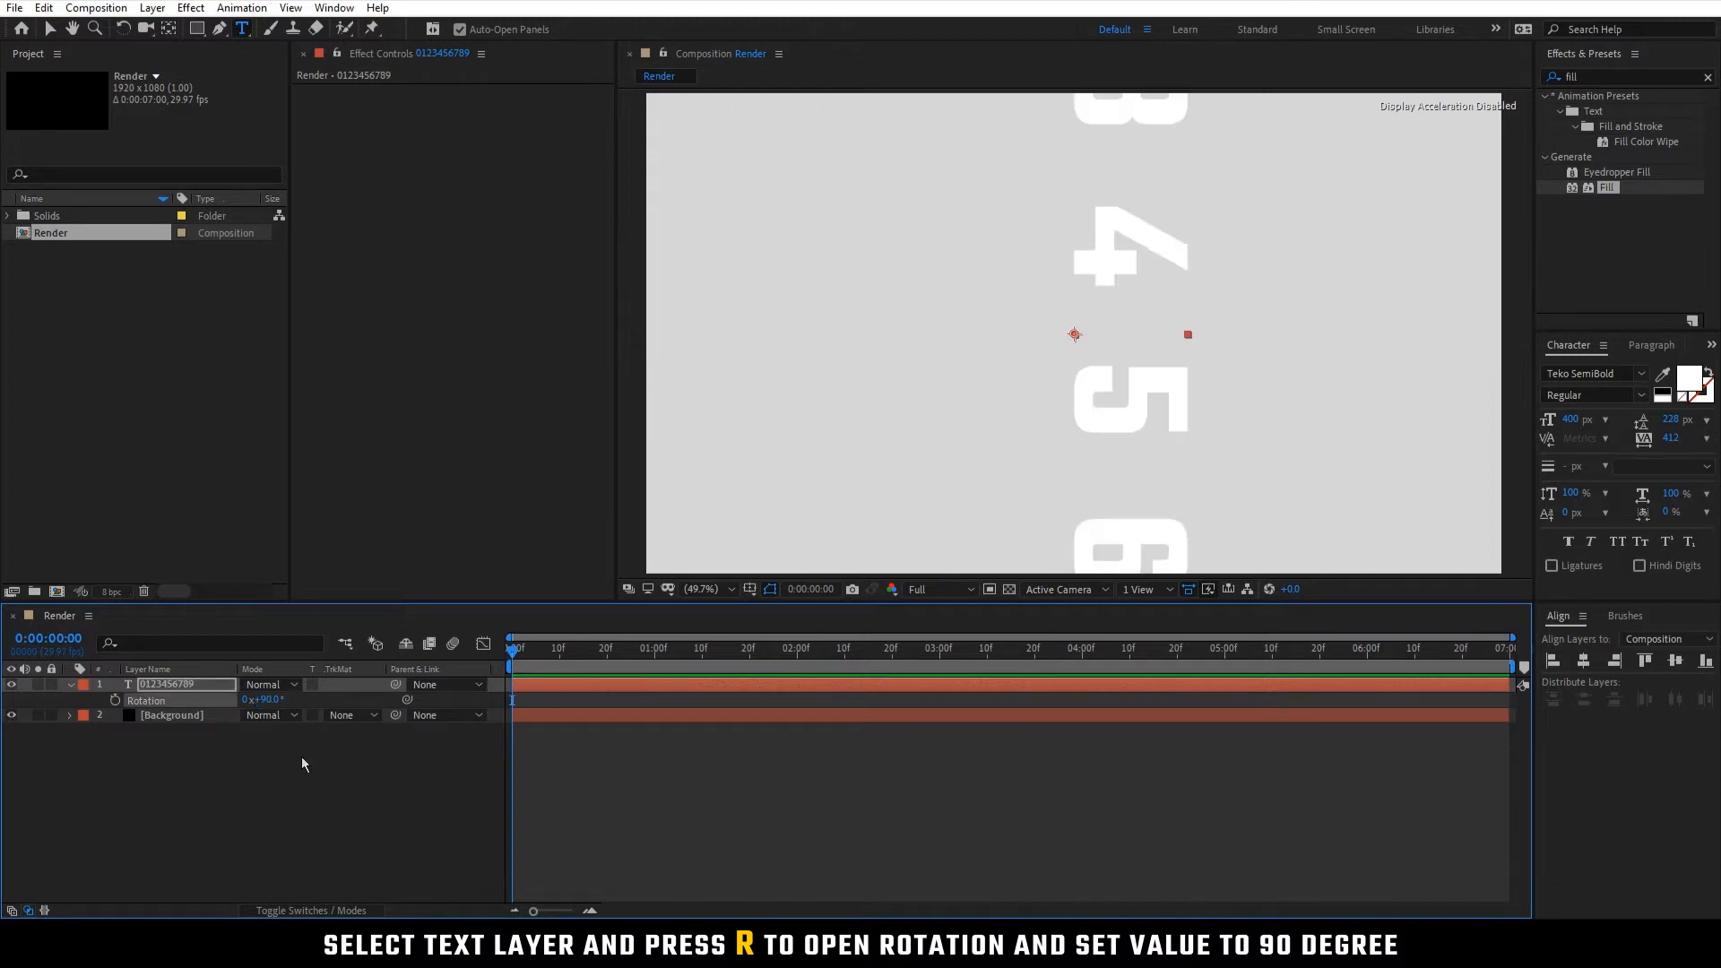
Add a Rotation text animator to the number layer and set its rotation to -90 degrees
left_click(71, 686)
left_click(71, 685)
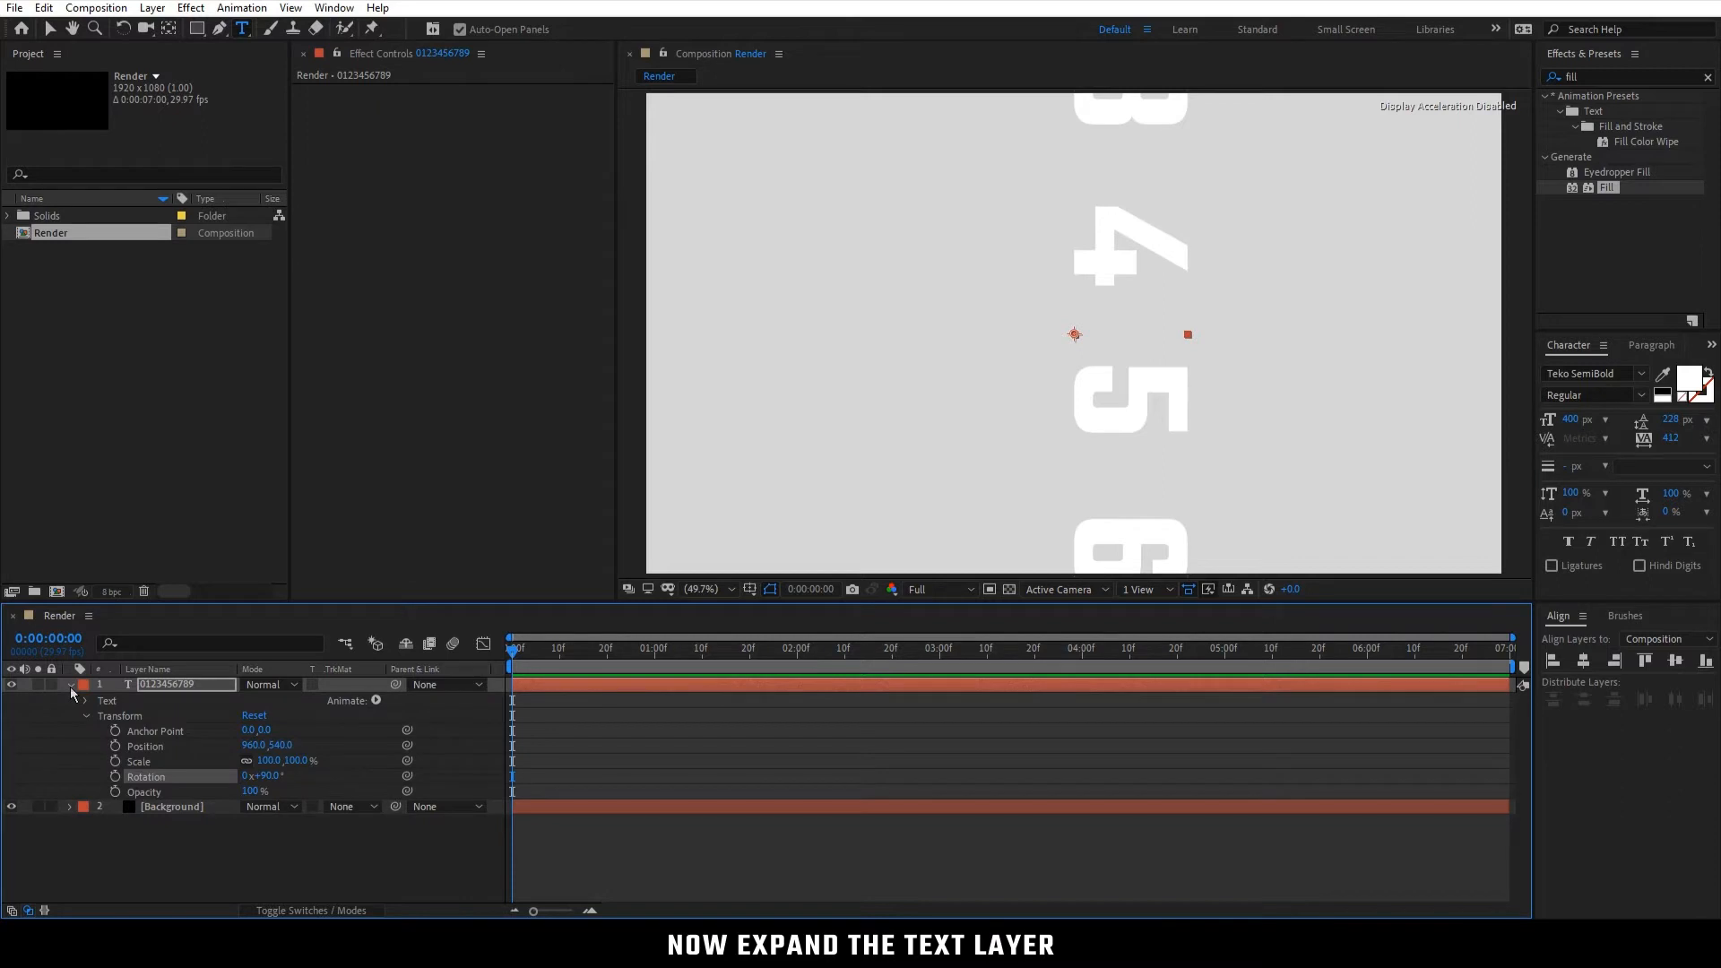
left_click(109, 701)
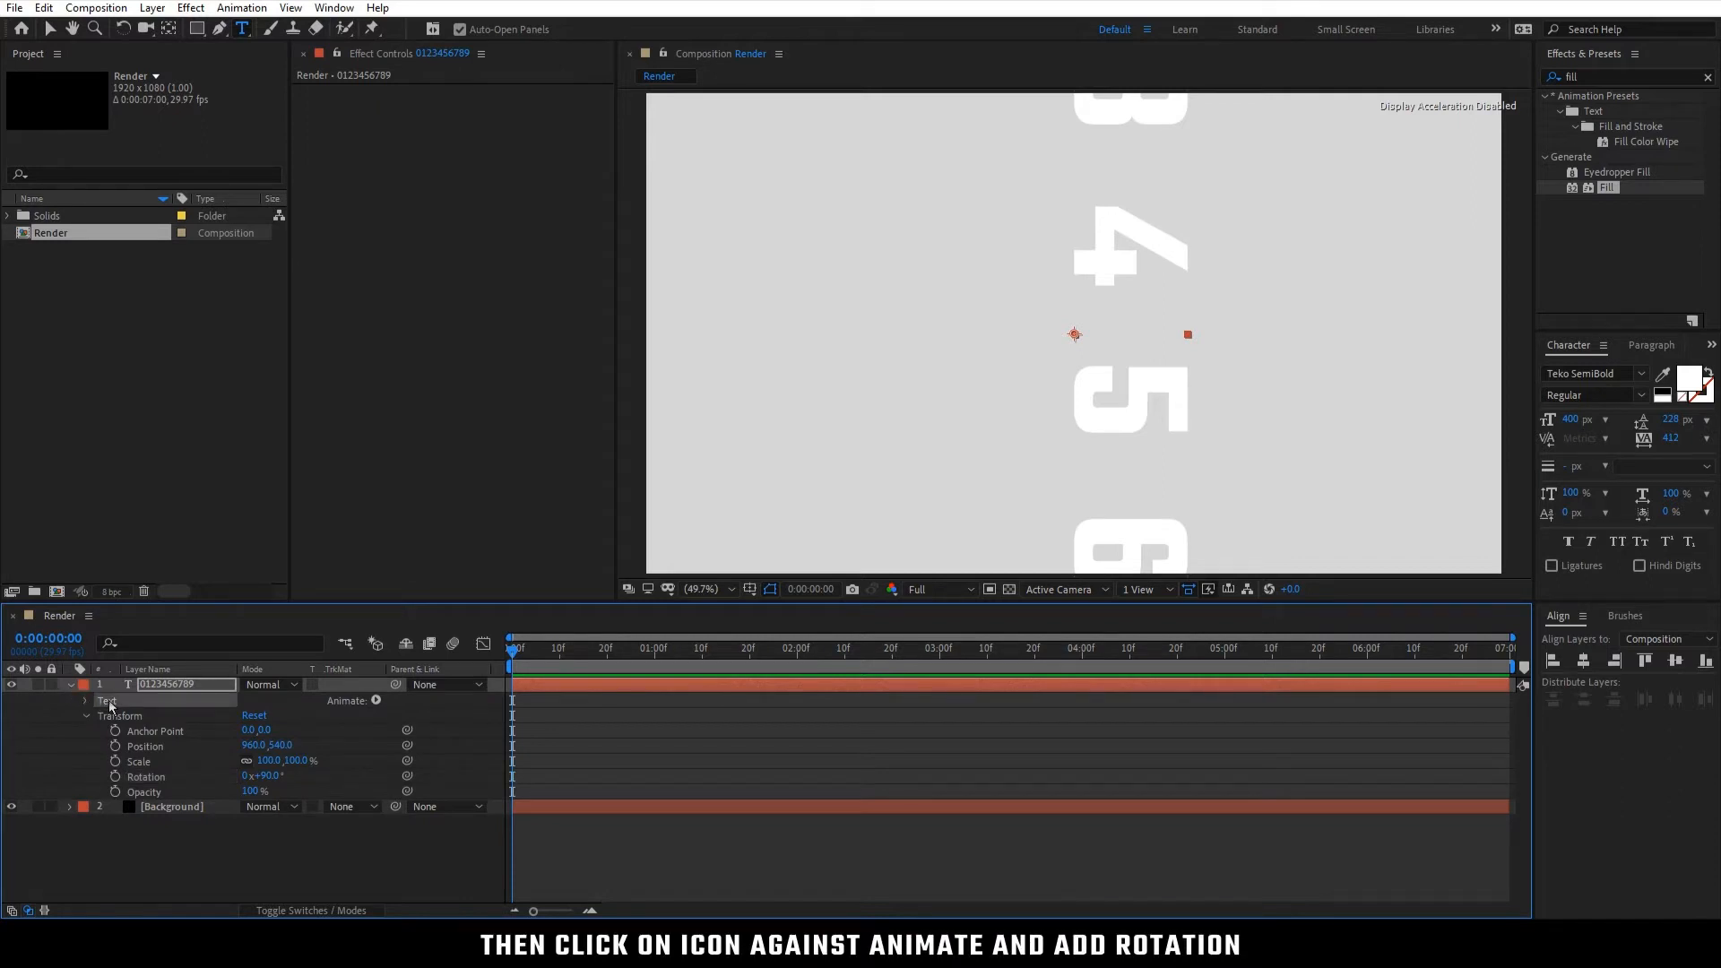
left_click(375, 705)
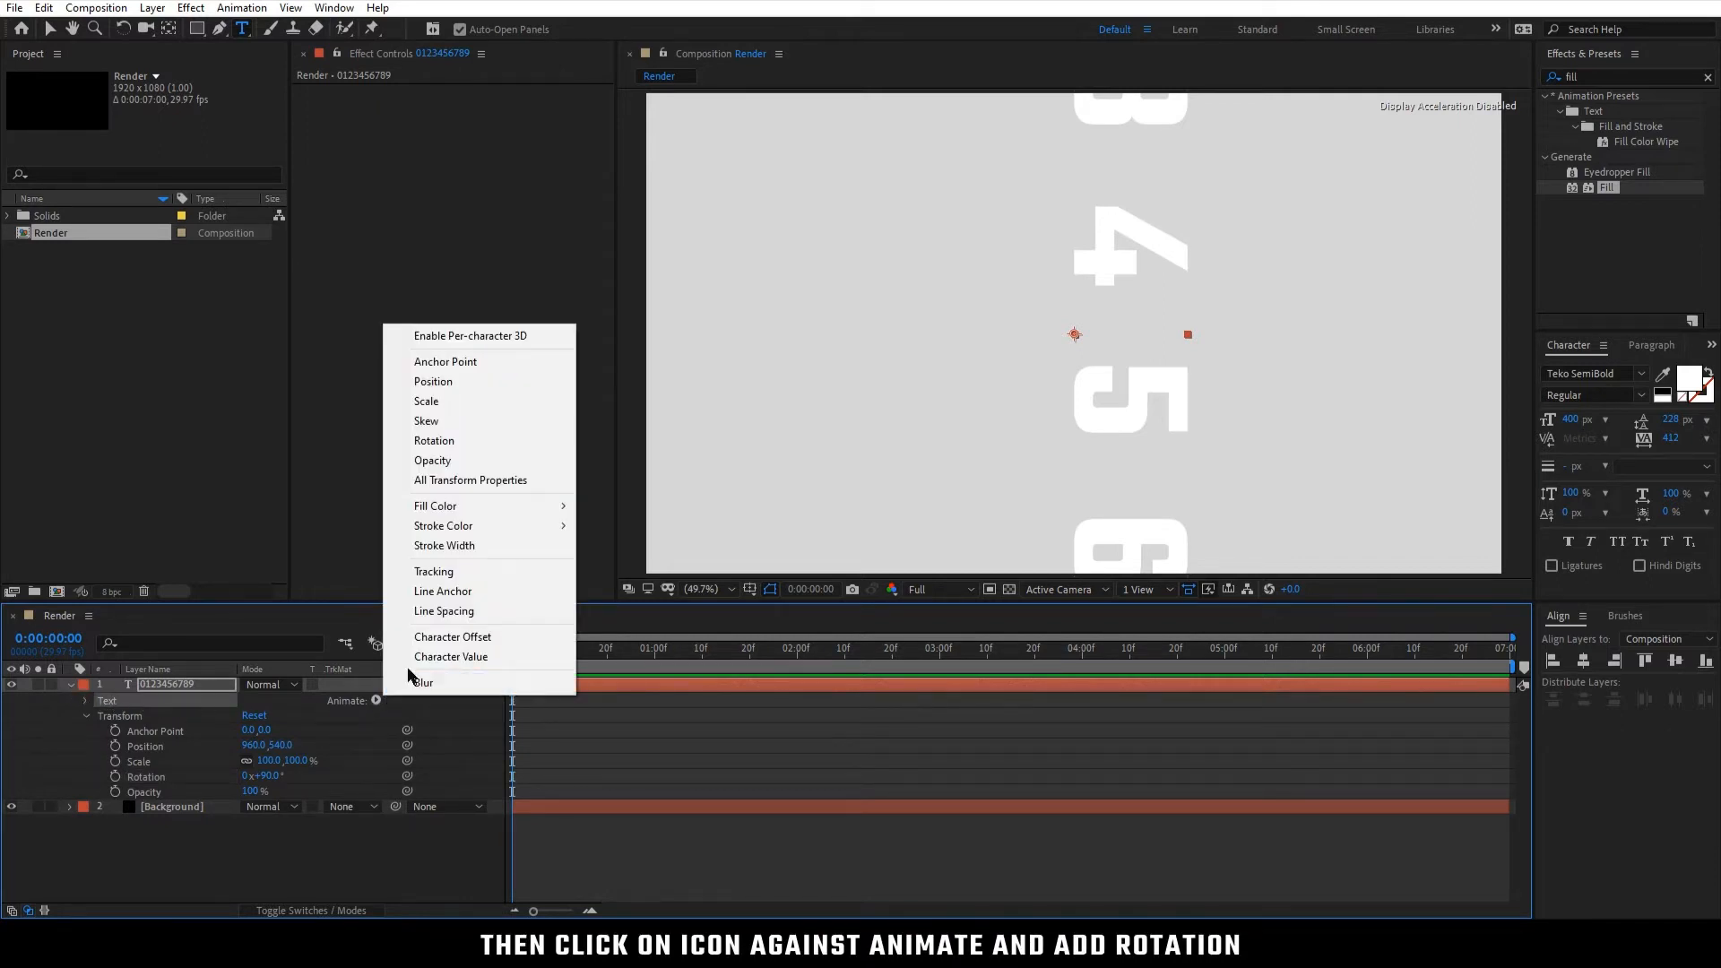
left_click(434, 441)
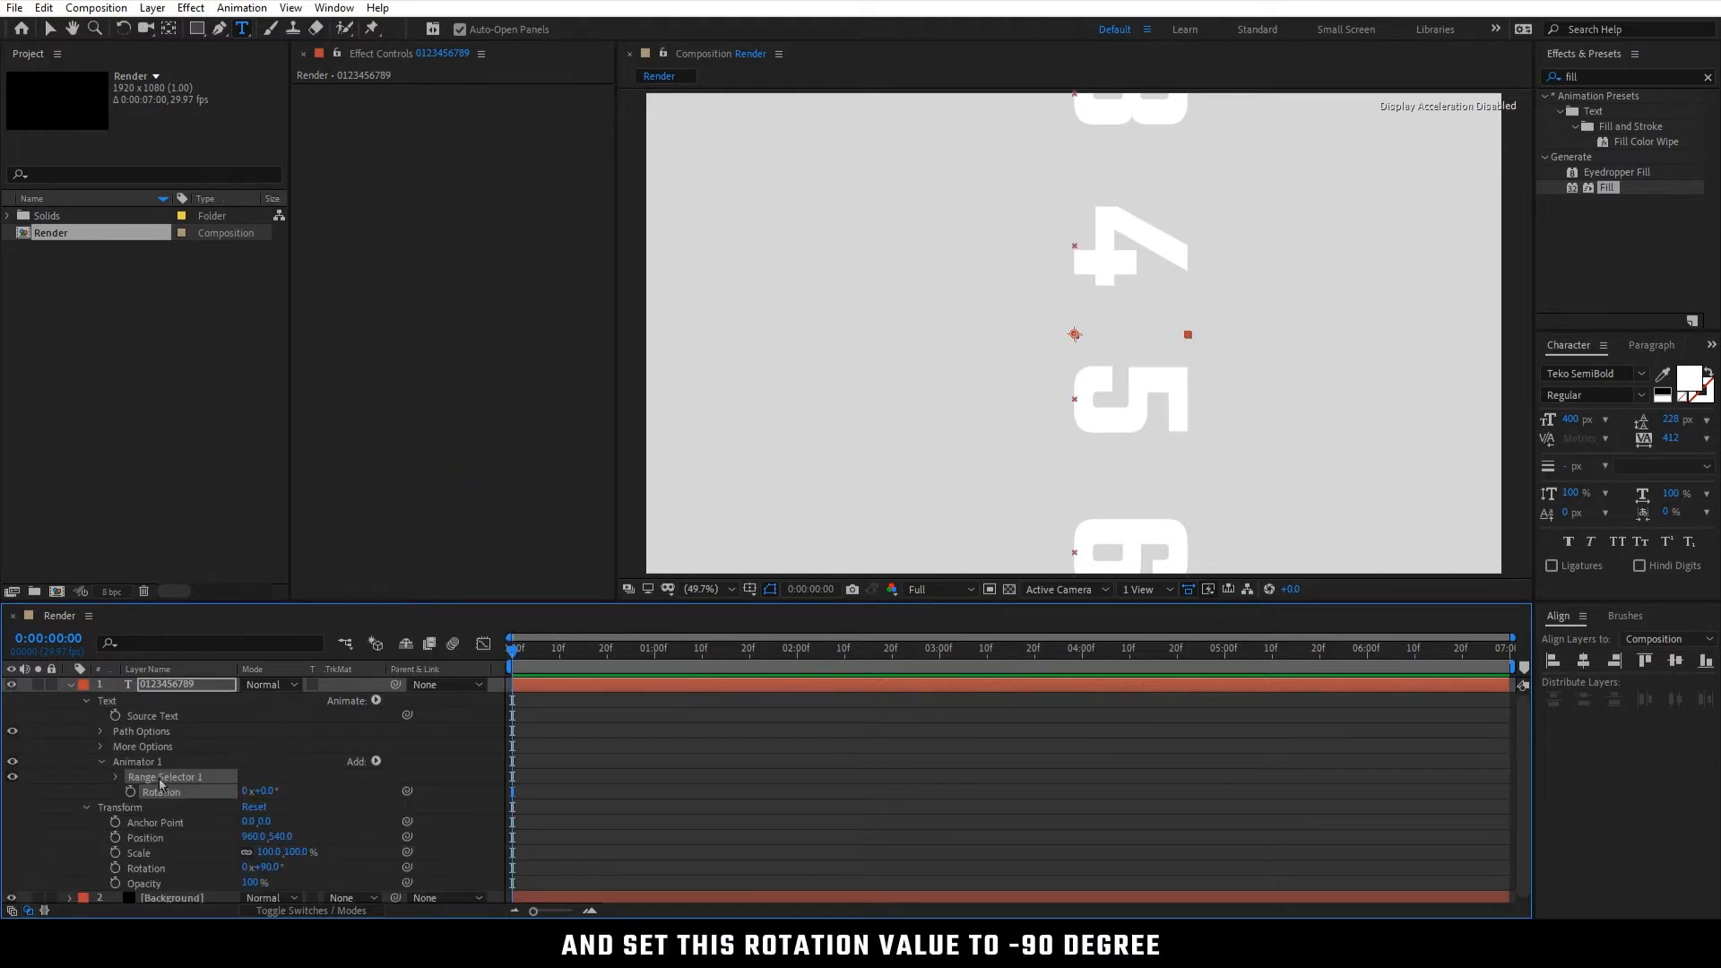
left_click(275, 792)
type("-90")
key("Return")
Centre the number layer's anchor point on its content and align the layer horizontally and vertically to the composition's centre
left_click(175, 687)
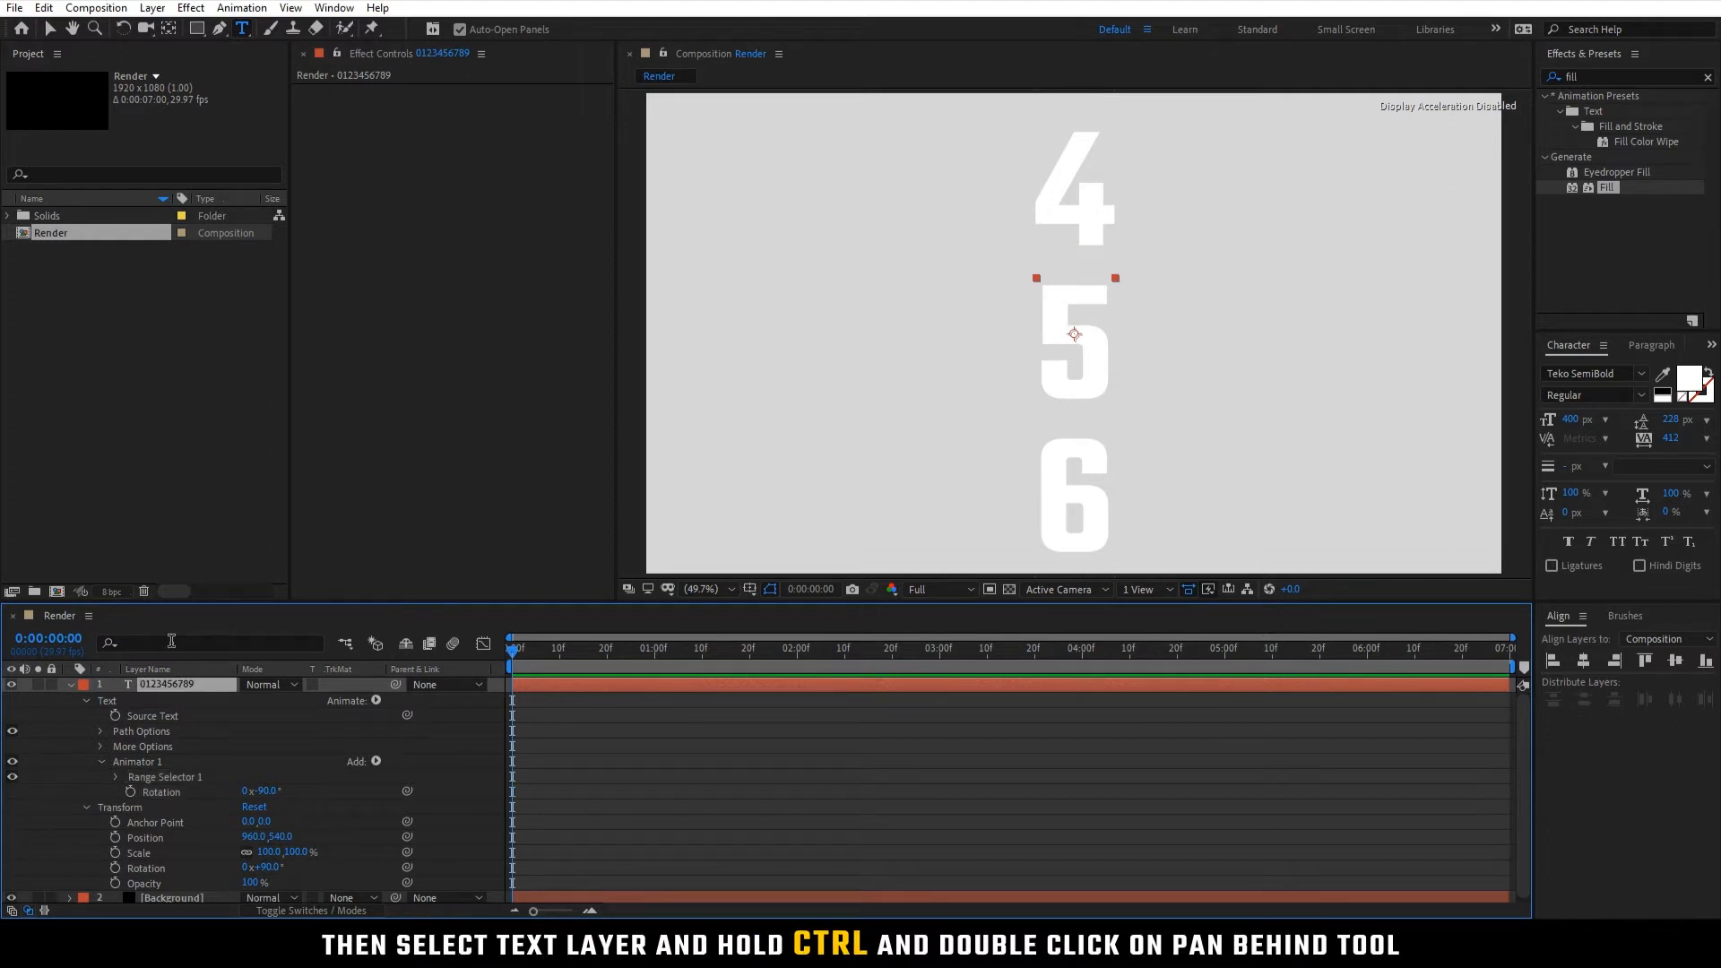
double_click(169, 34, "ctrl")
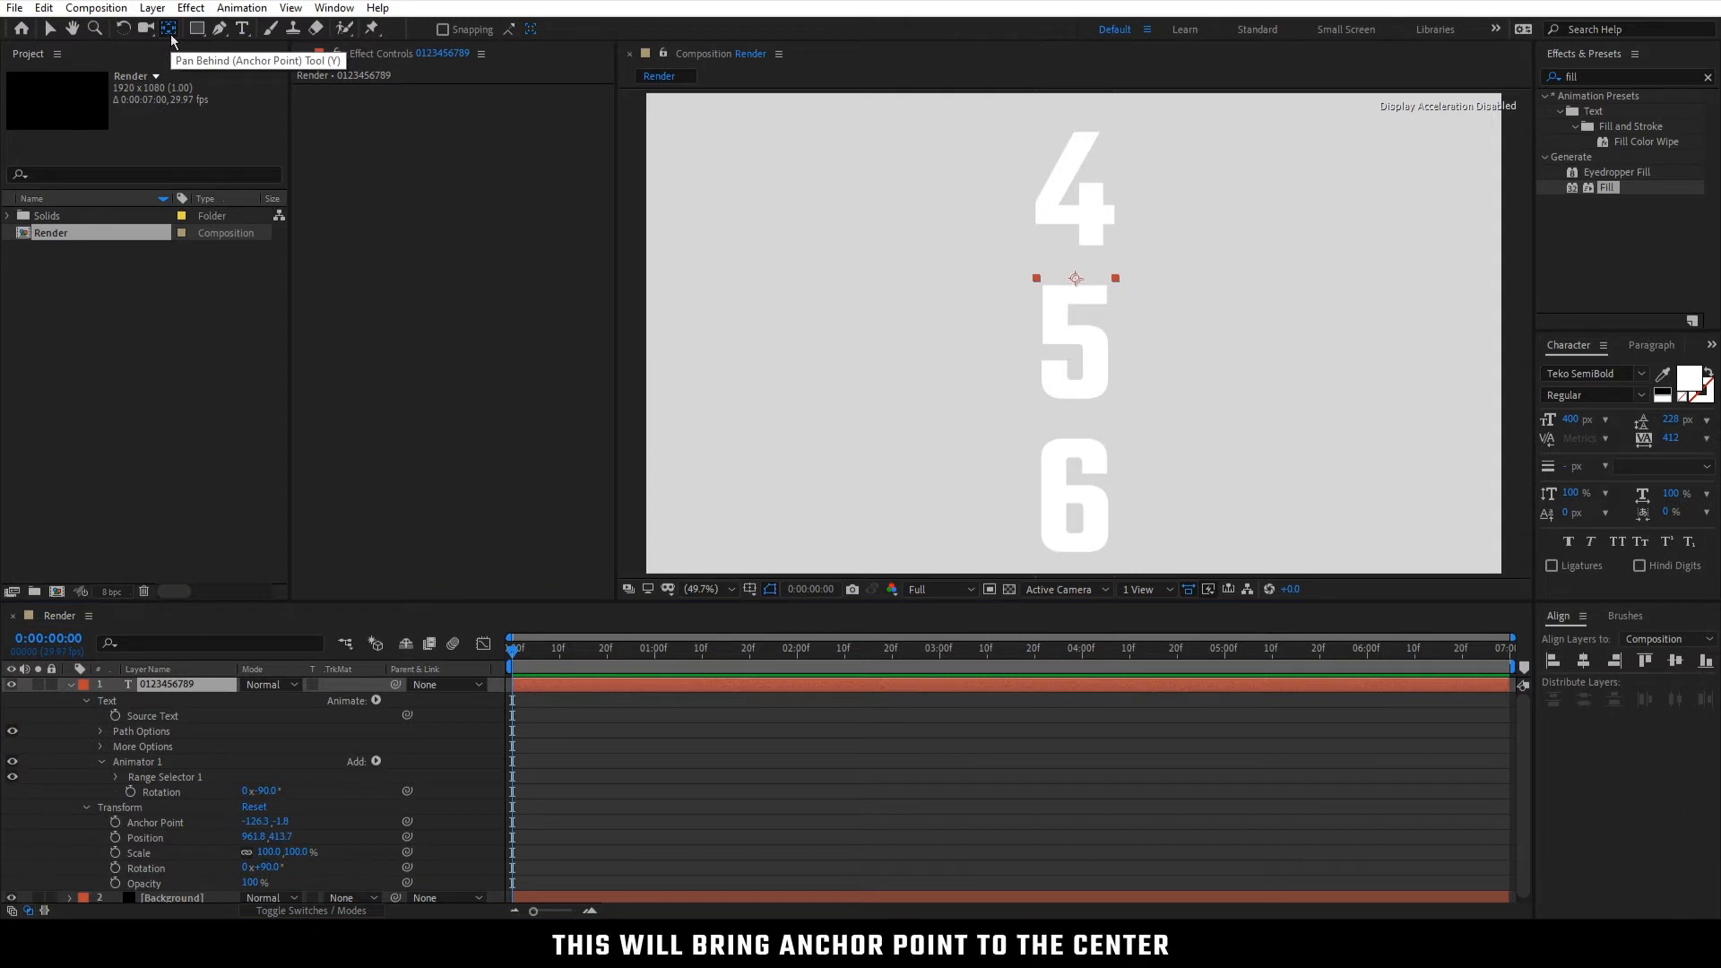
left_click(70, 686)
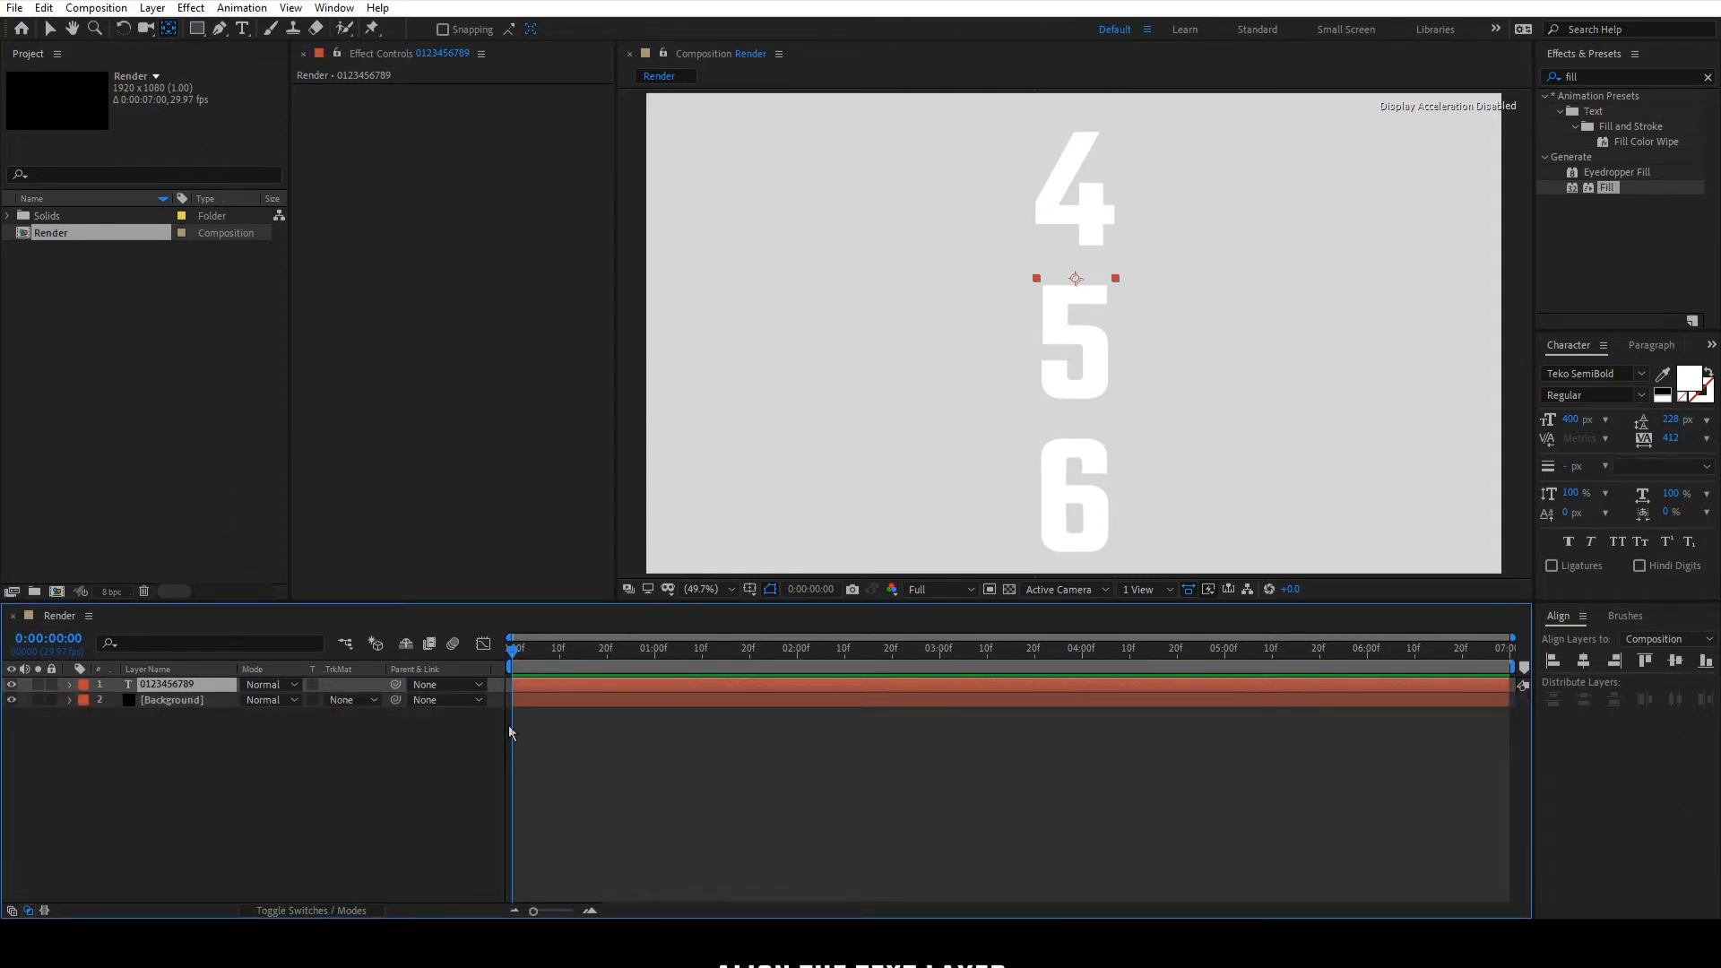
left_click(1585, 661)
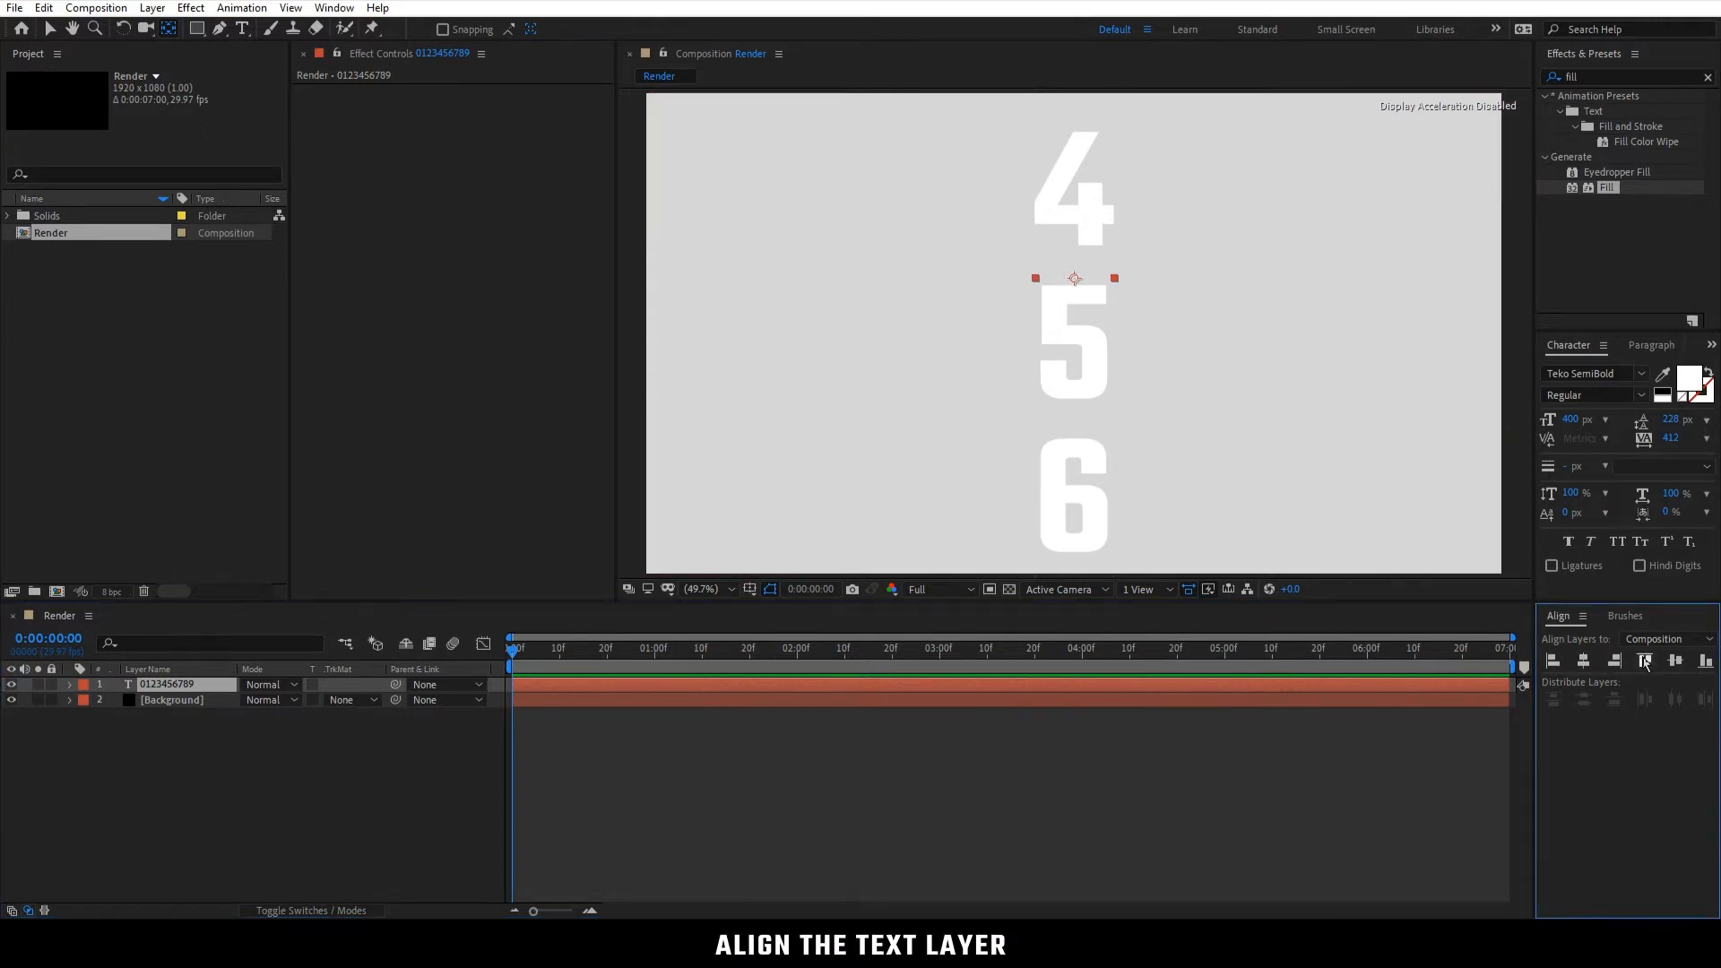
left_click(1675, 661)
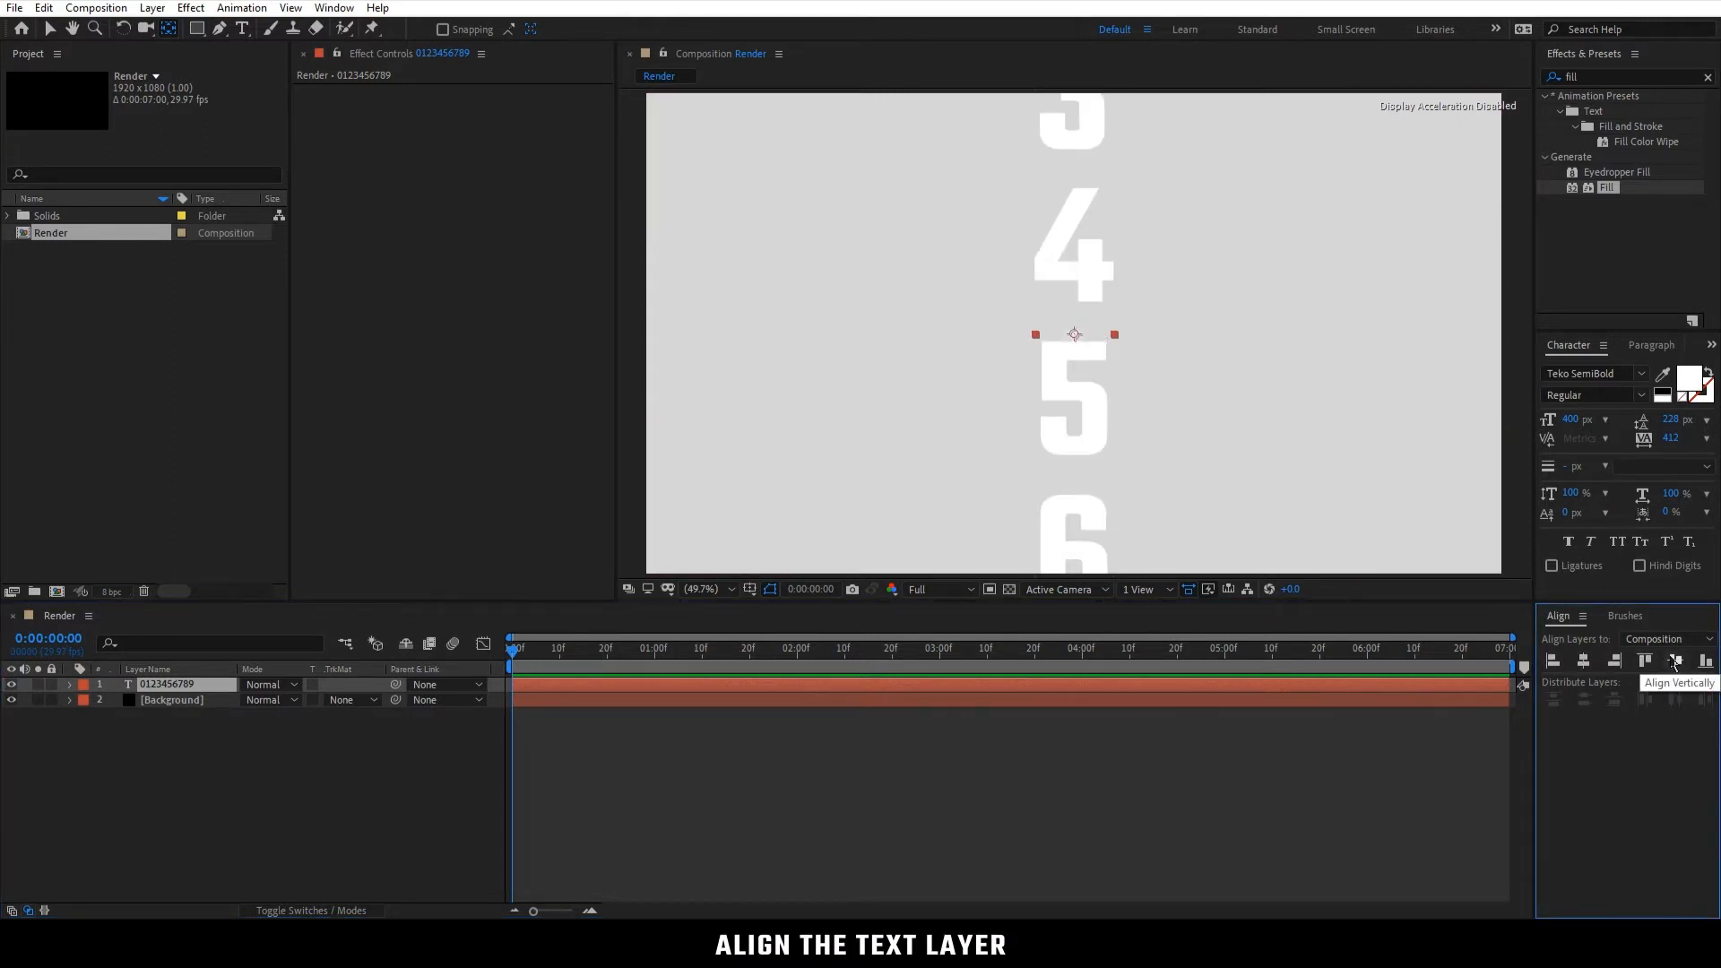
Pre-compose the number text layer as "Number Column"
right_click(158, 690)
left_click(262, 594)
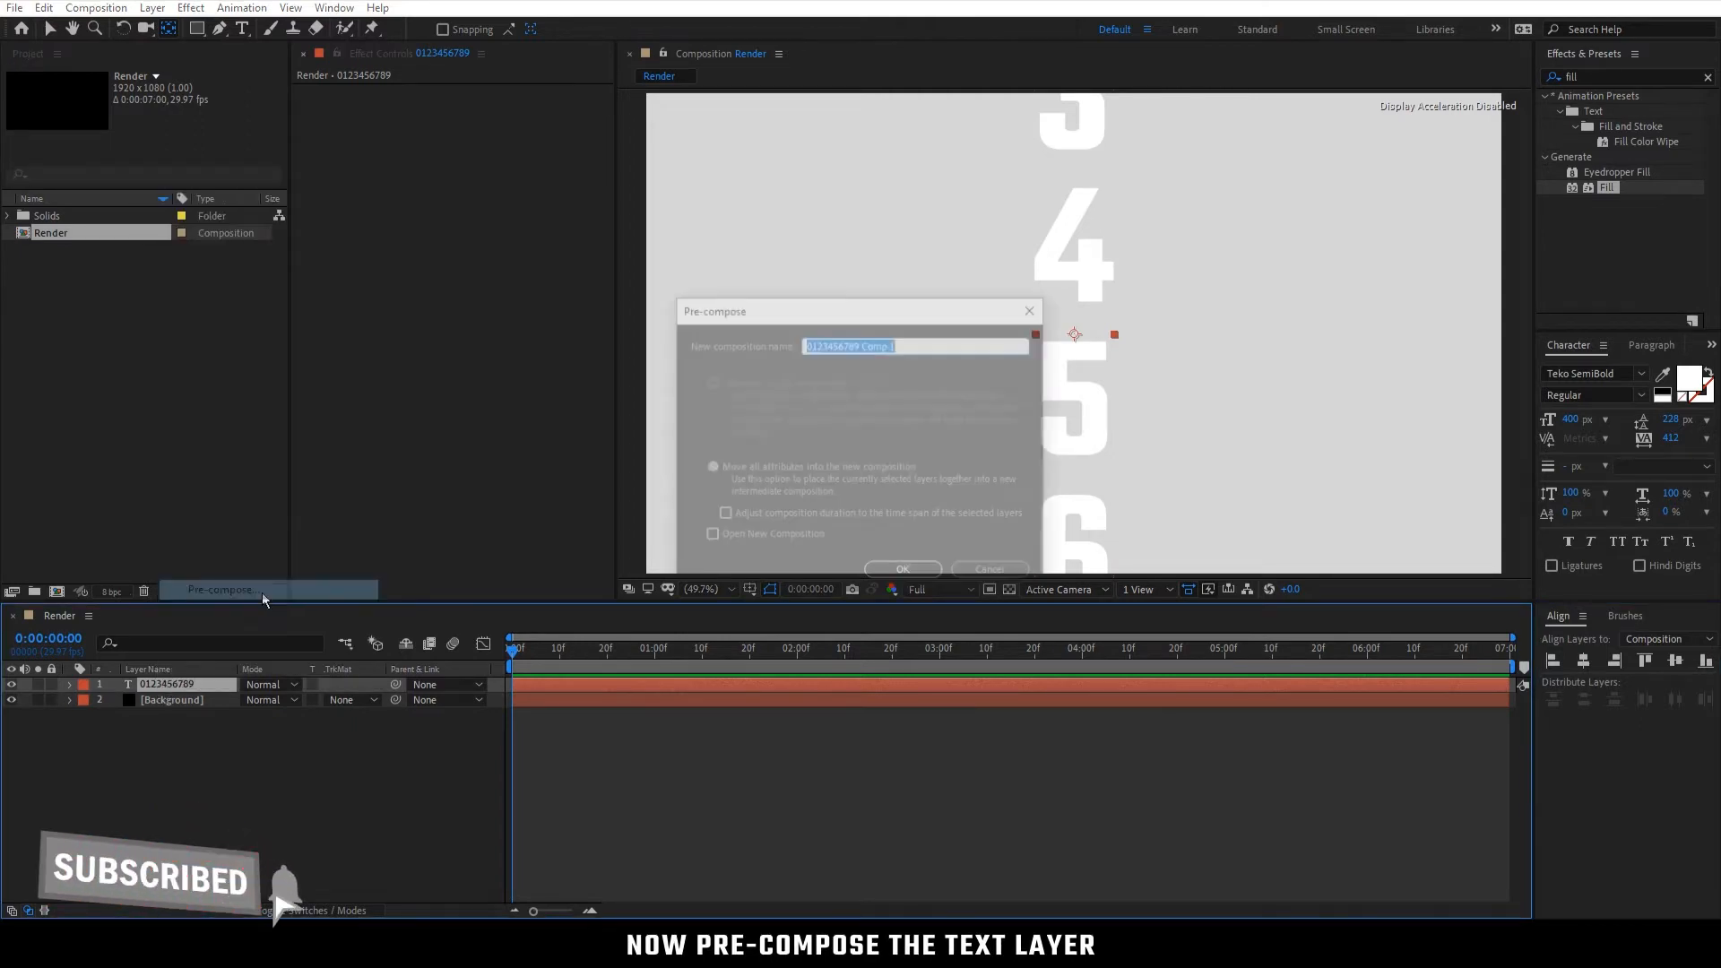
type("Numb")
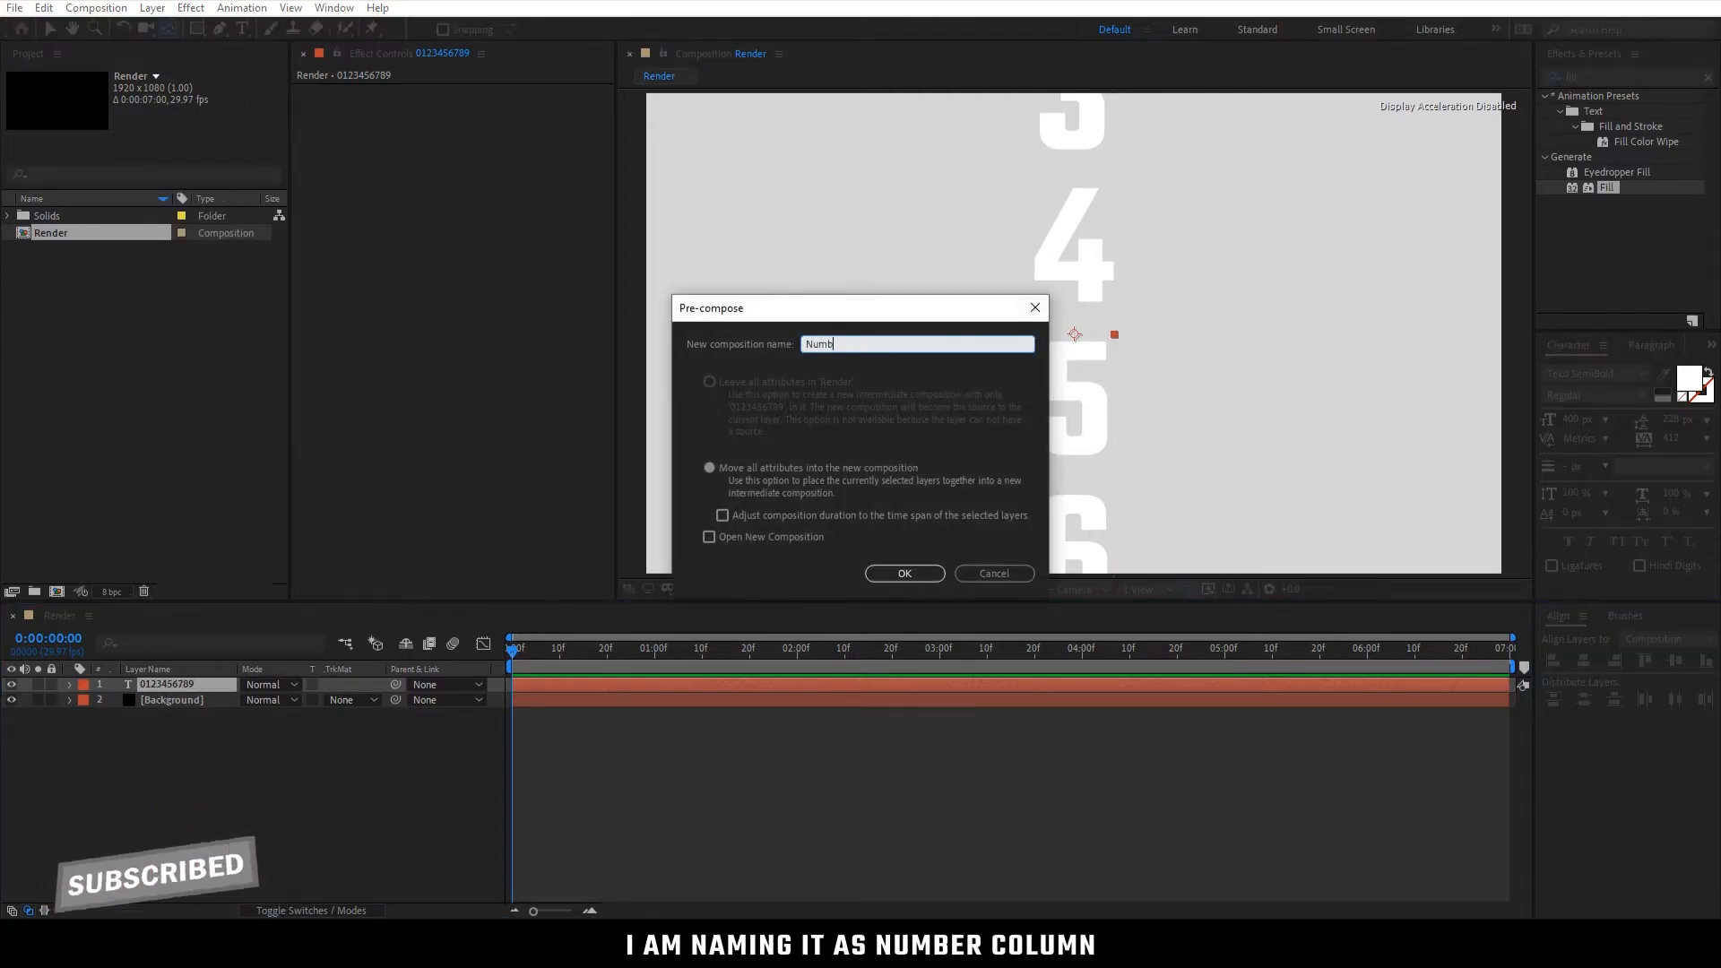
type("er C")
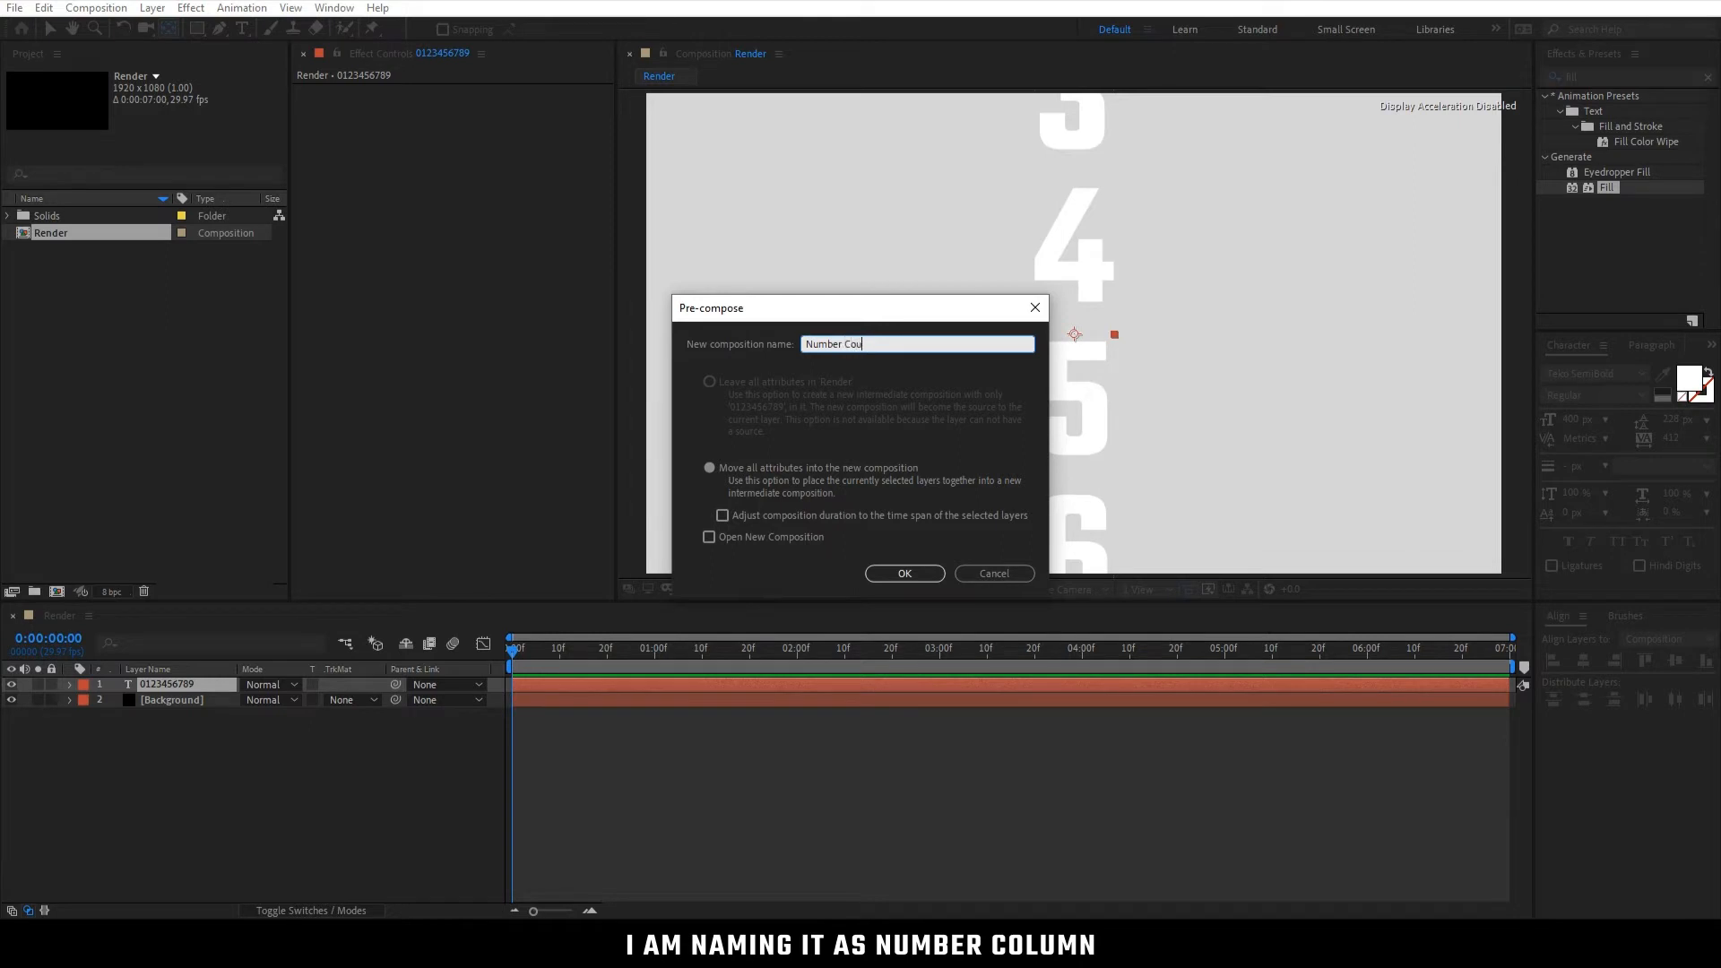
type("olumn")
key("Return")
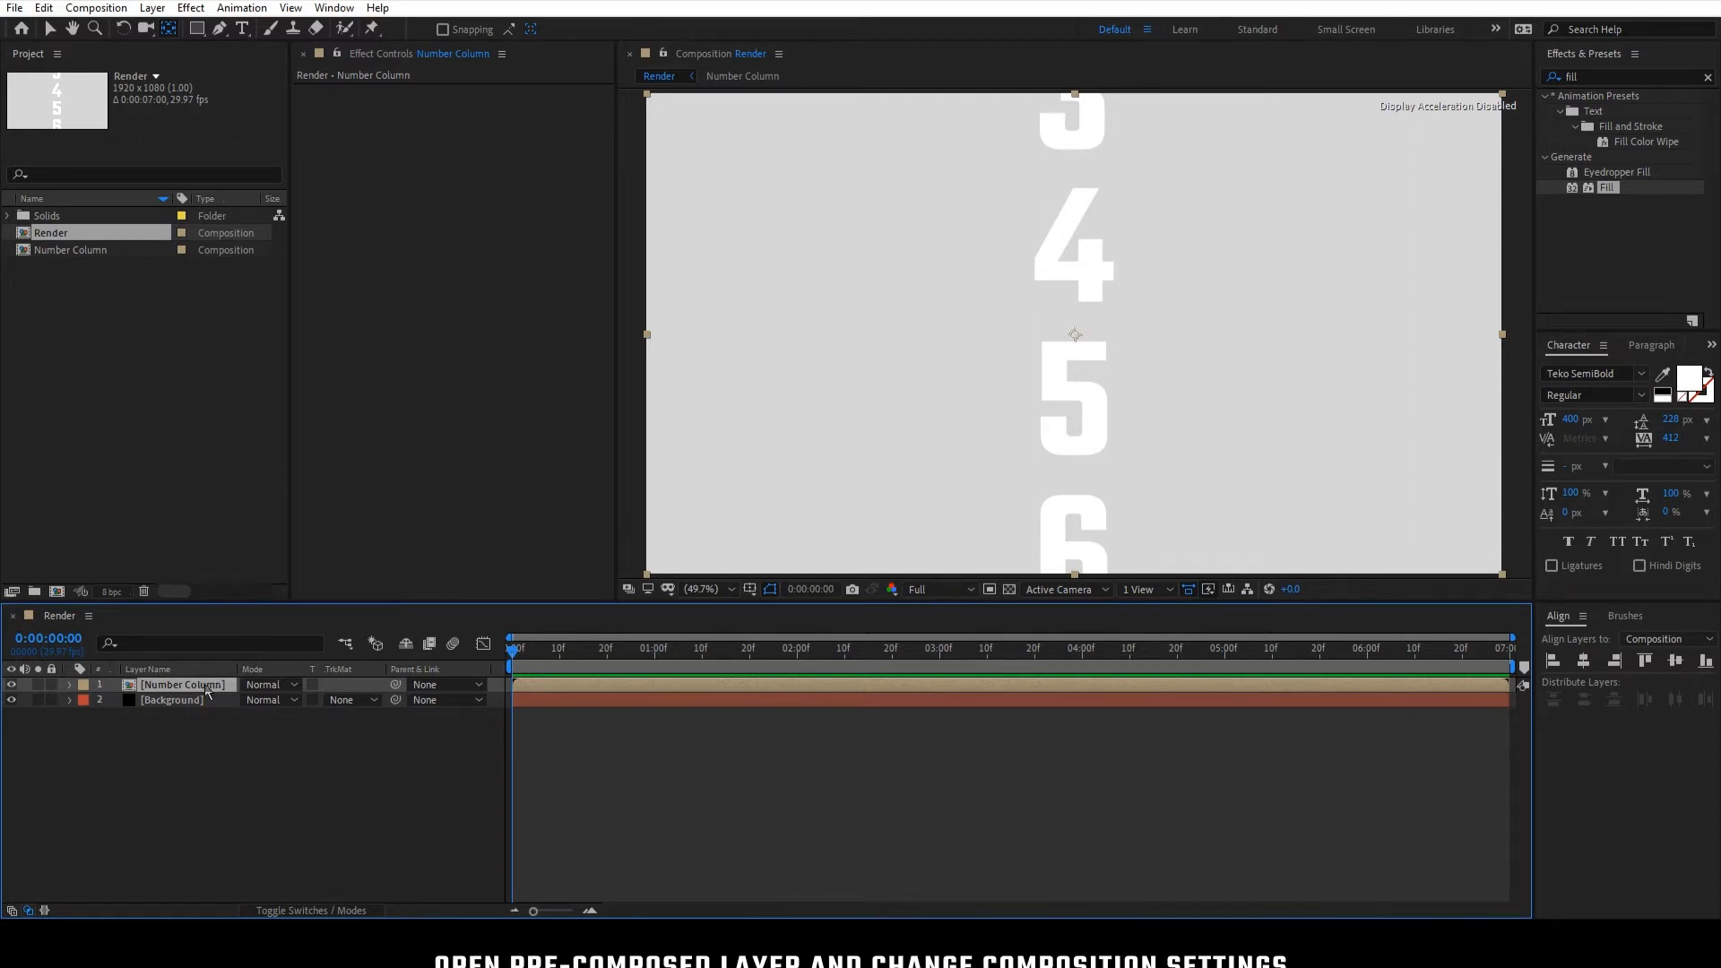
Resize the Number Column composition to 200 x 3290 px with the aspect ratio unlocked, so it covers only the digits
double_click(182, 685)
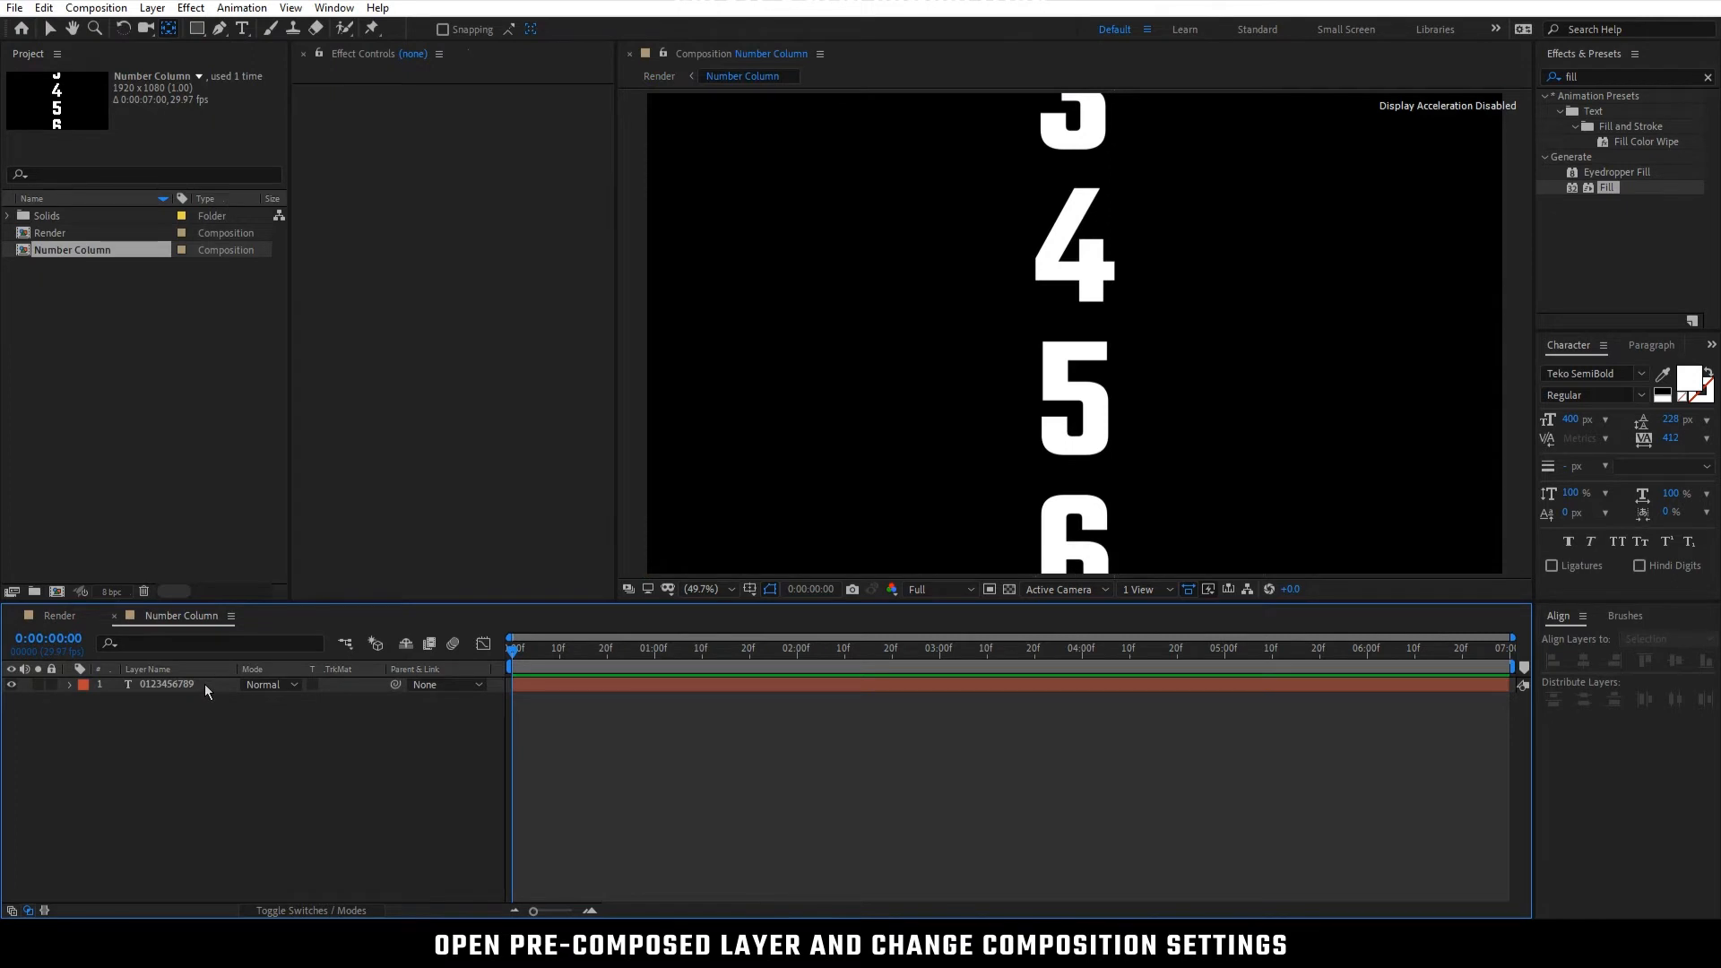
right_click(194, 616)
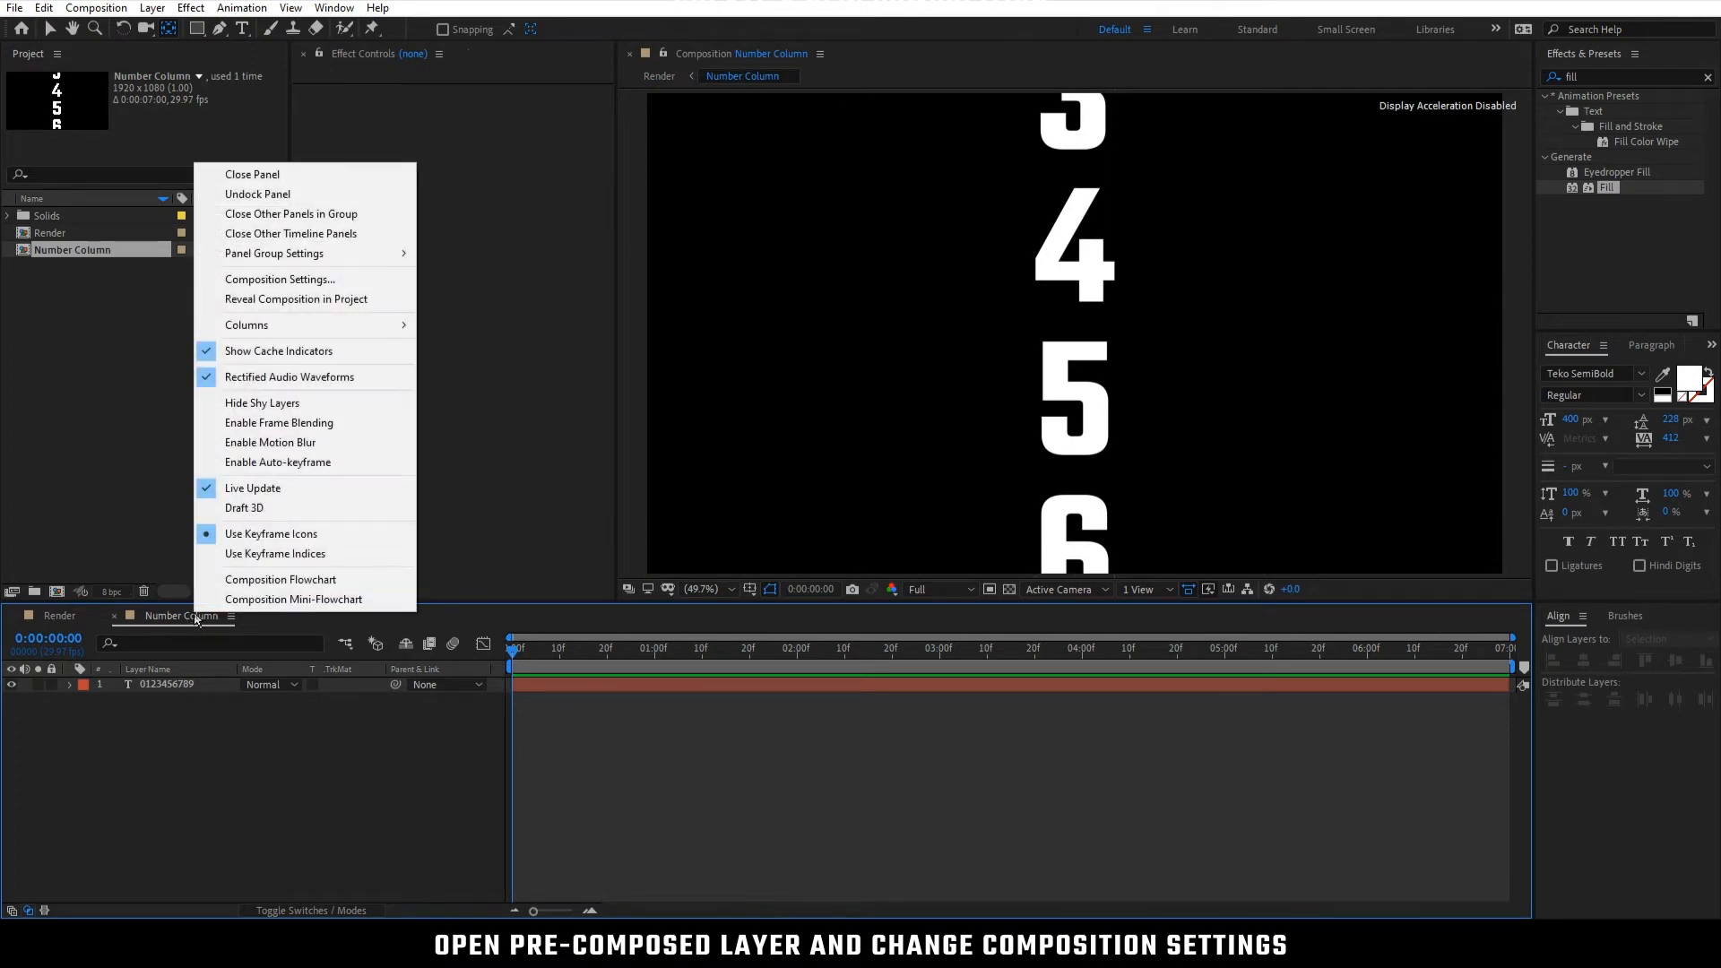
left_click(323, 280)
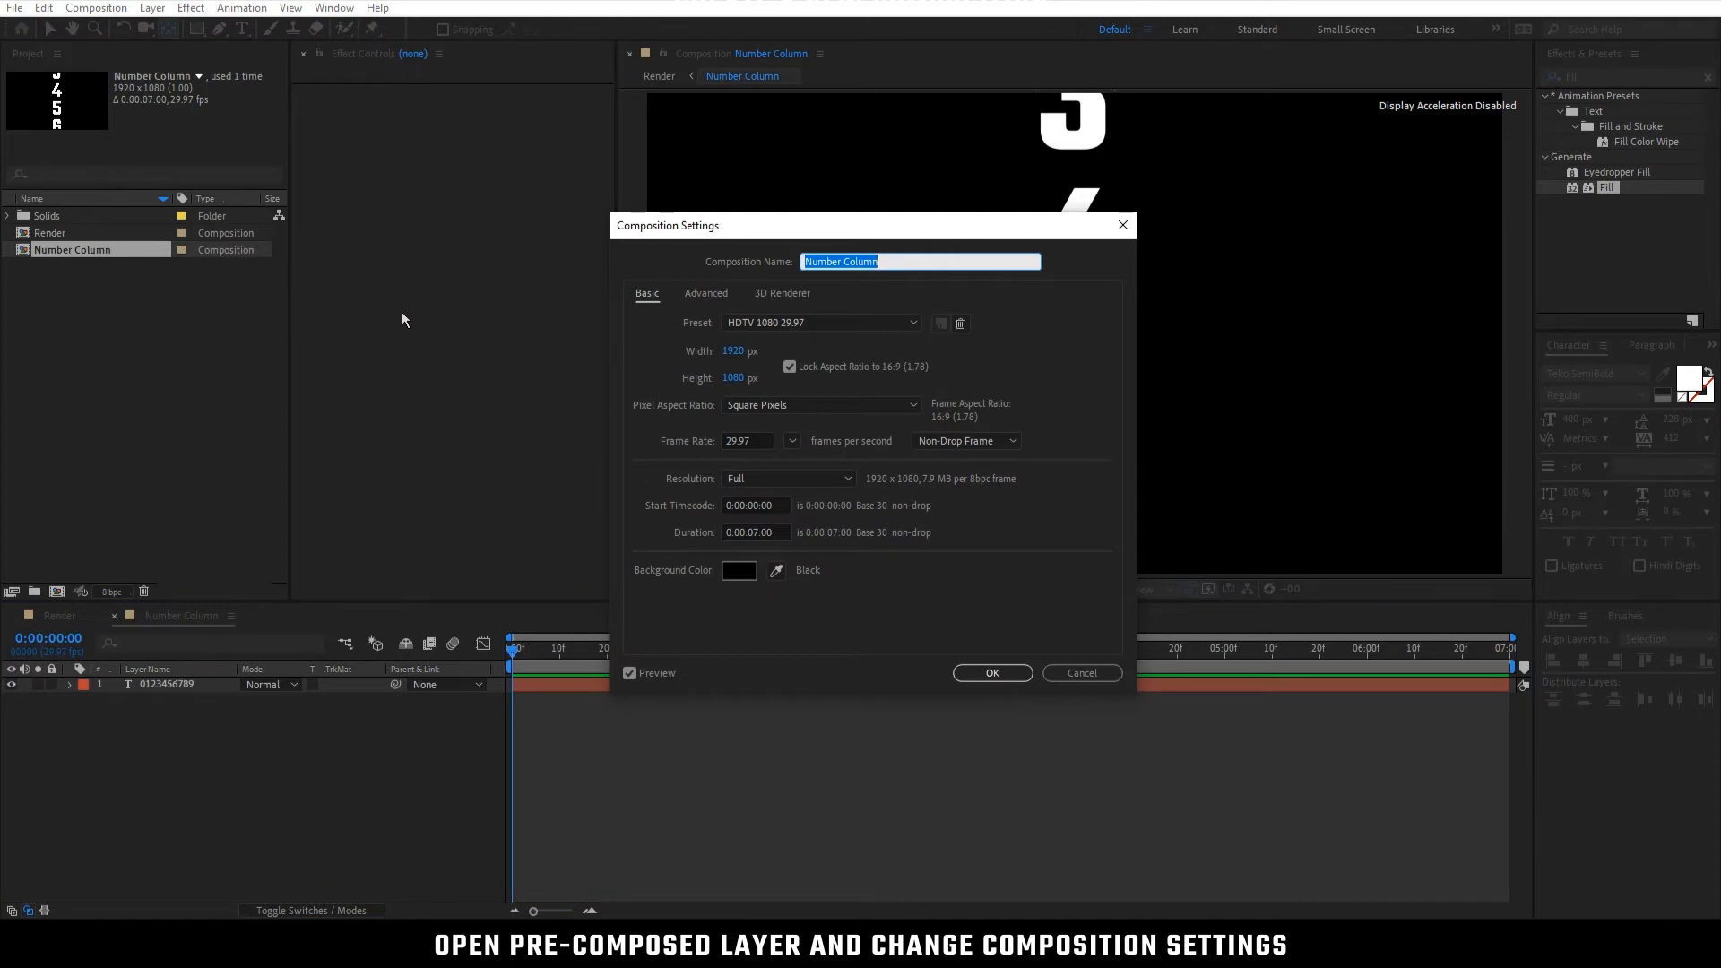
left_click(789, 368)
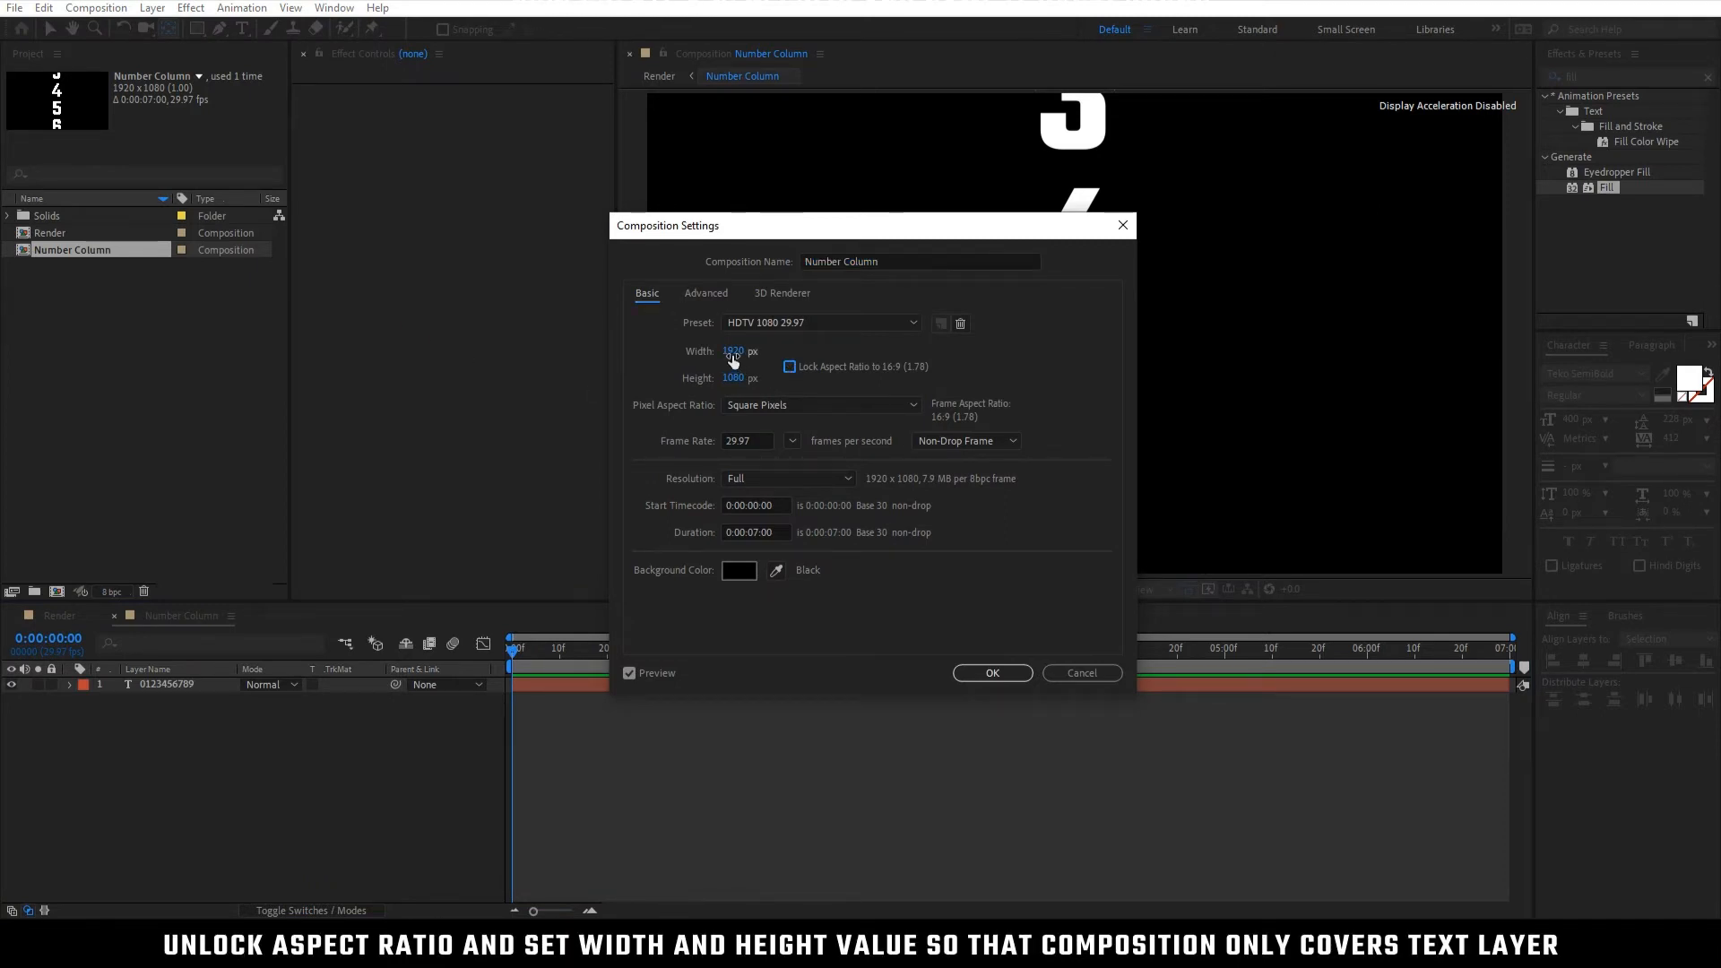
left_click_drag(732, 358, 577, 362)
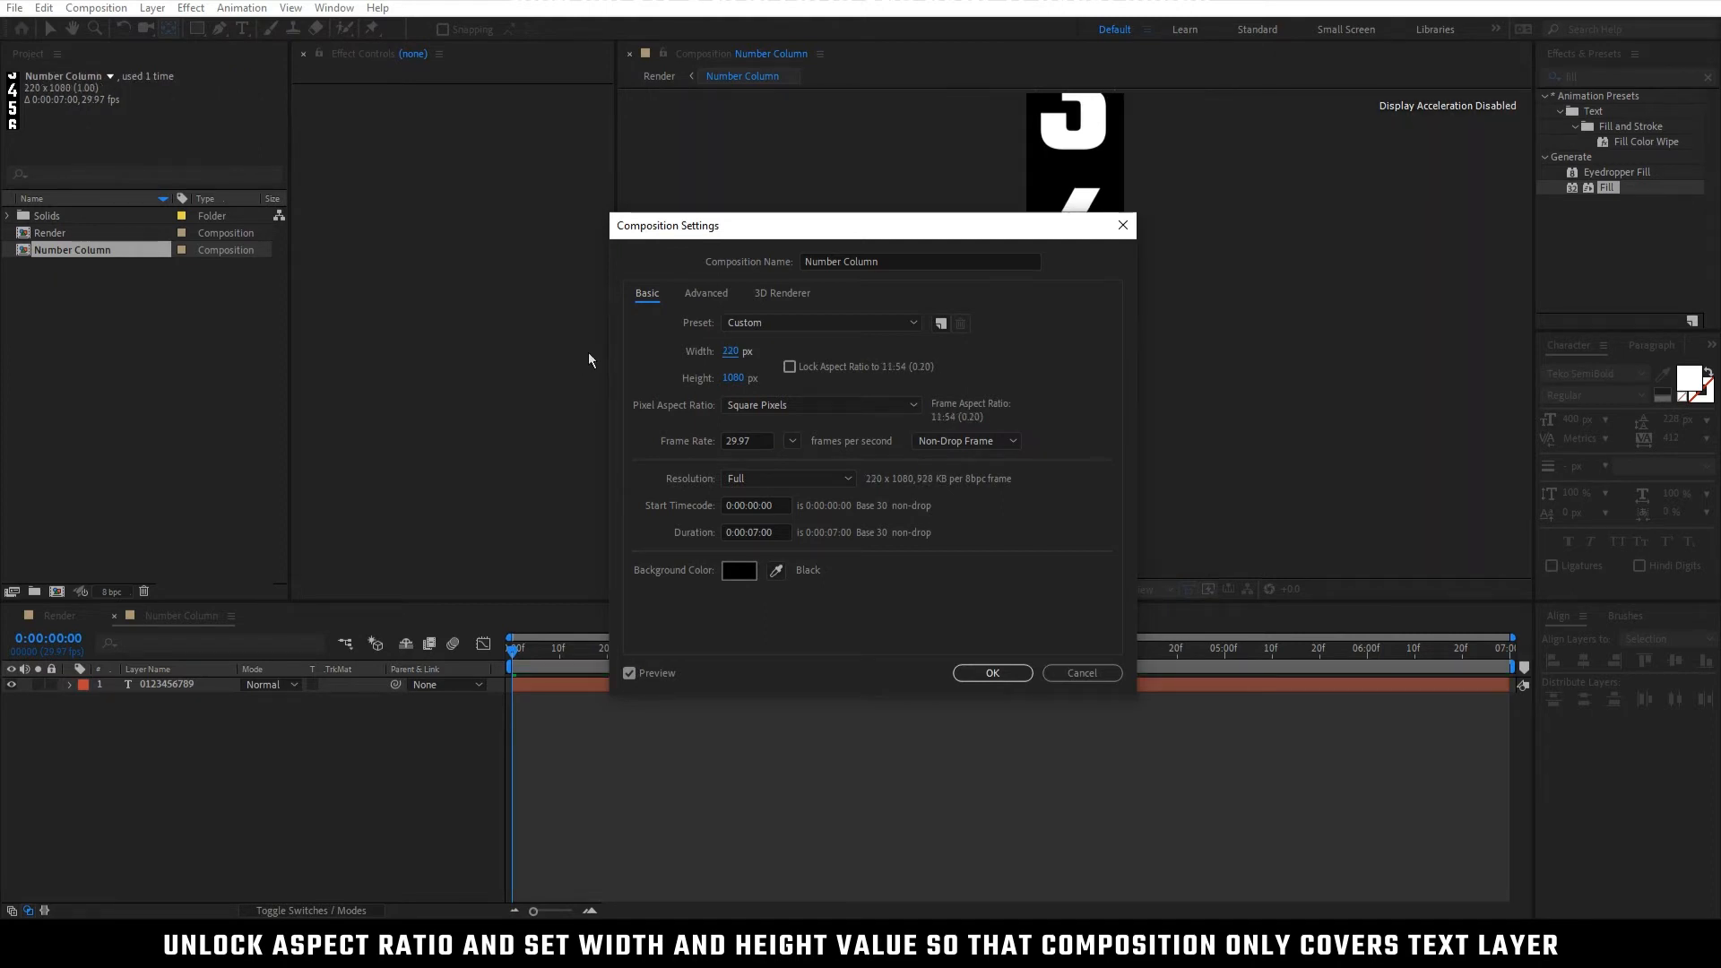
left_click_drag(723, 356, 728, 356)
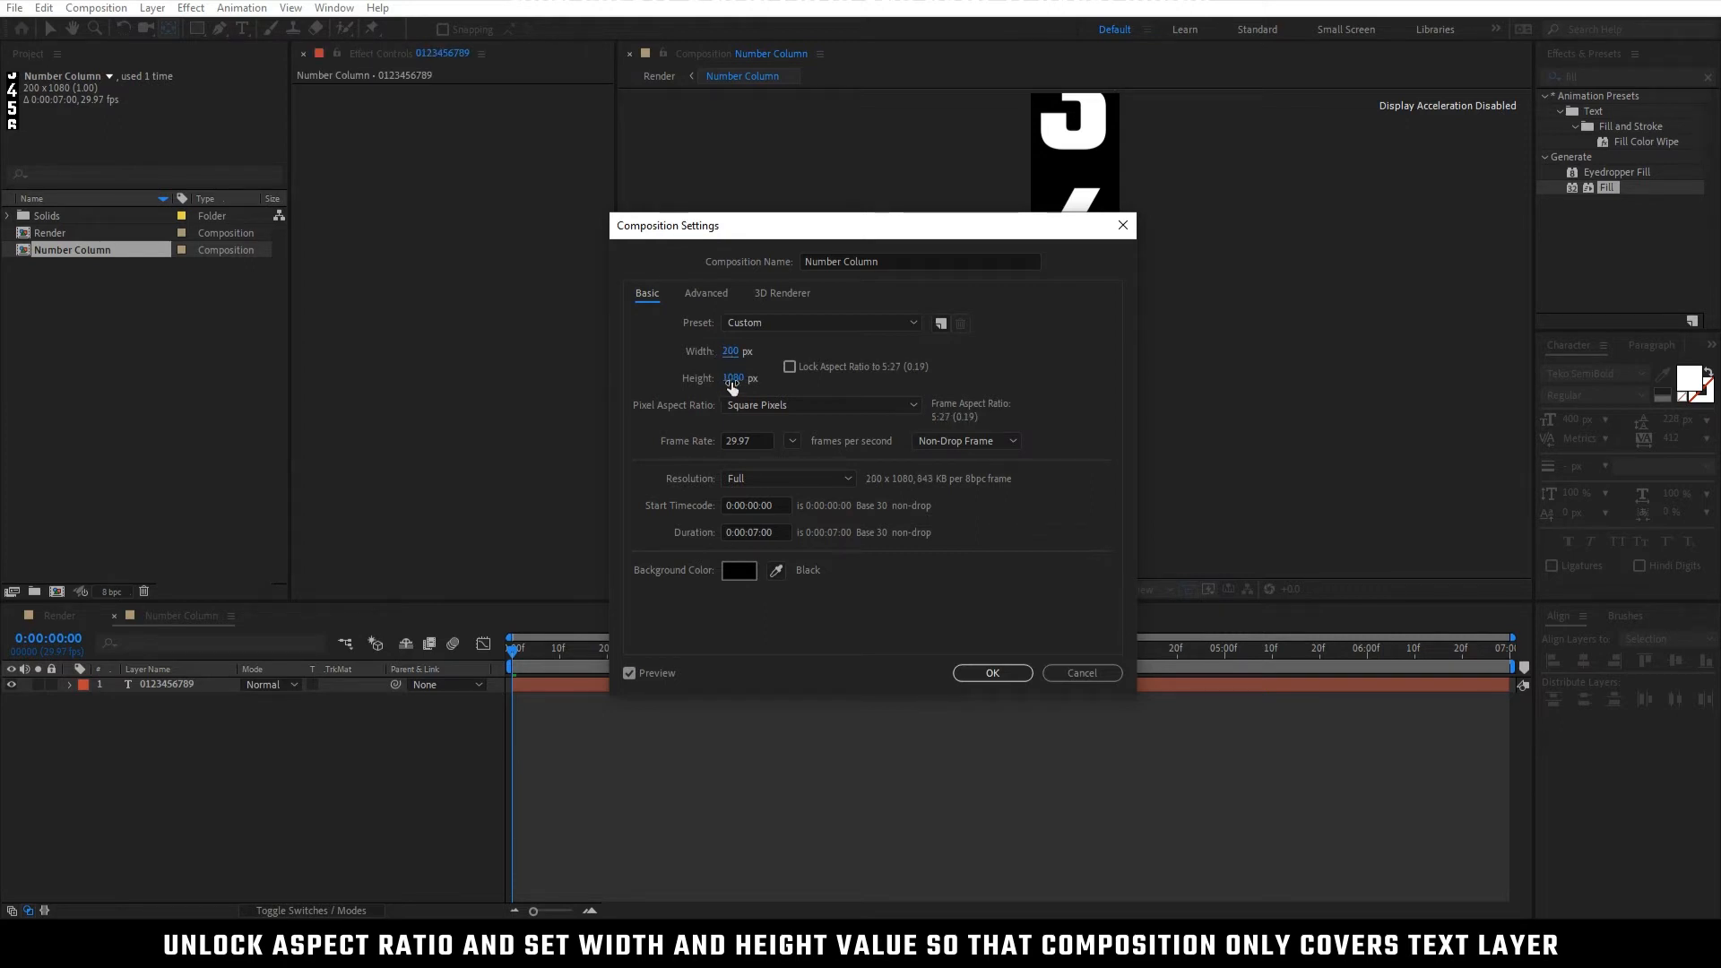
mouse_move(734, 380)
left_mouse_down()
mouse_move(764, 394)
mouse_move(744, 386)
left_mouse_up()
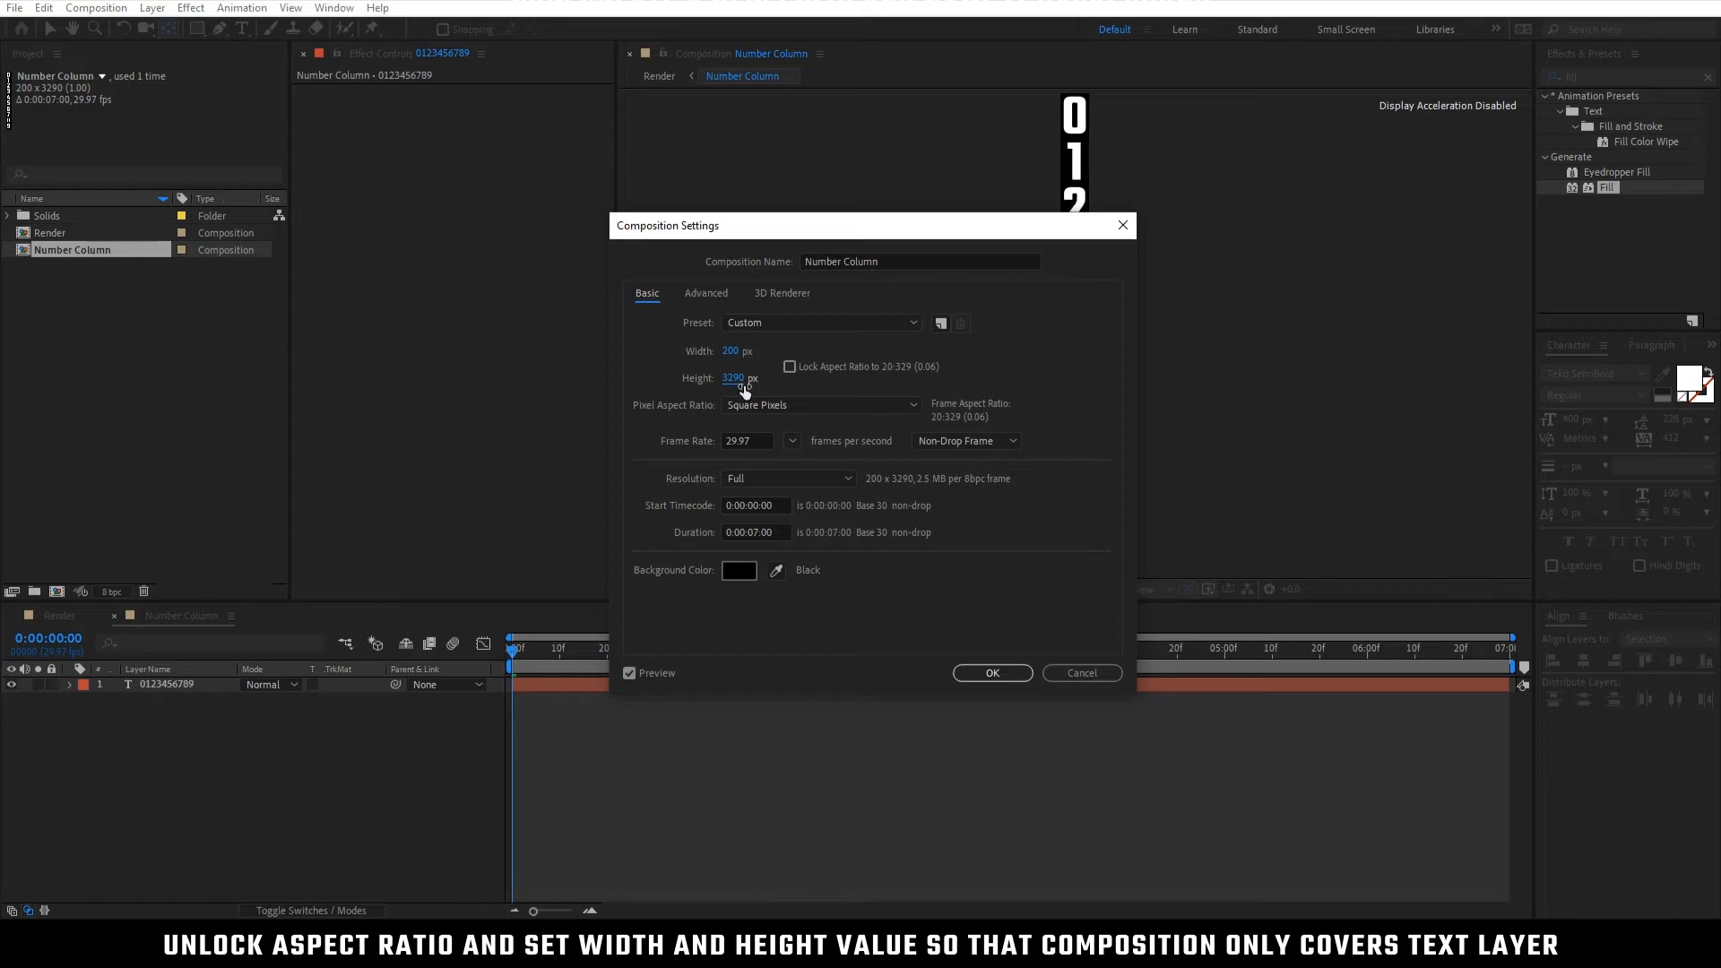
left_click(977, 672)
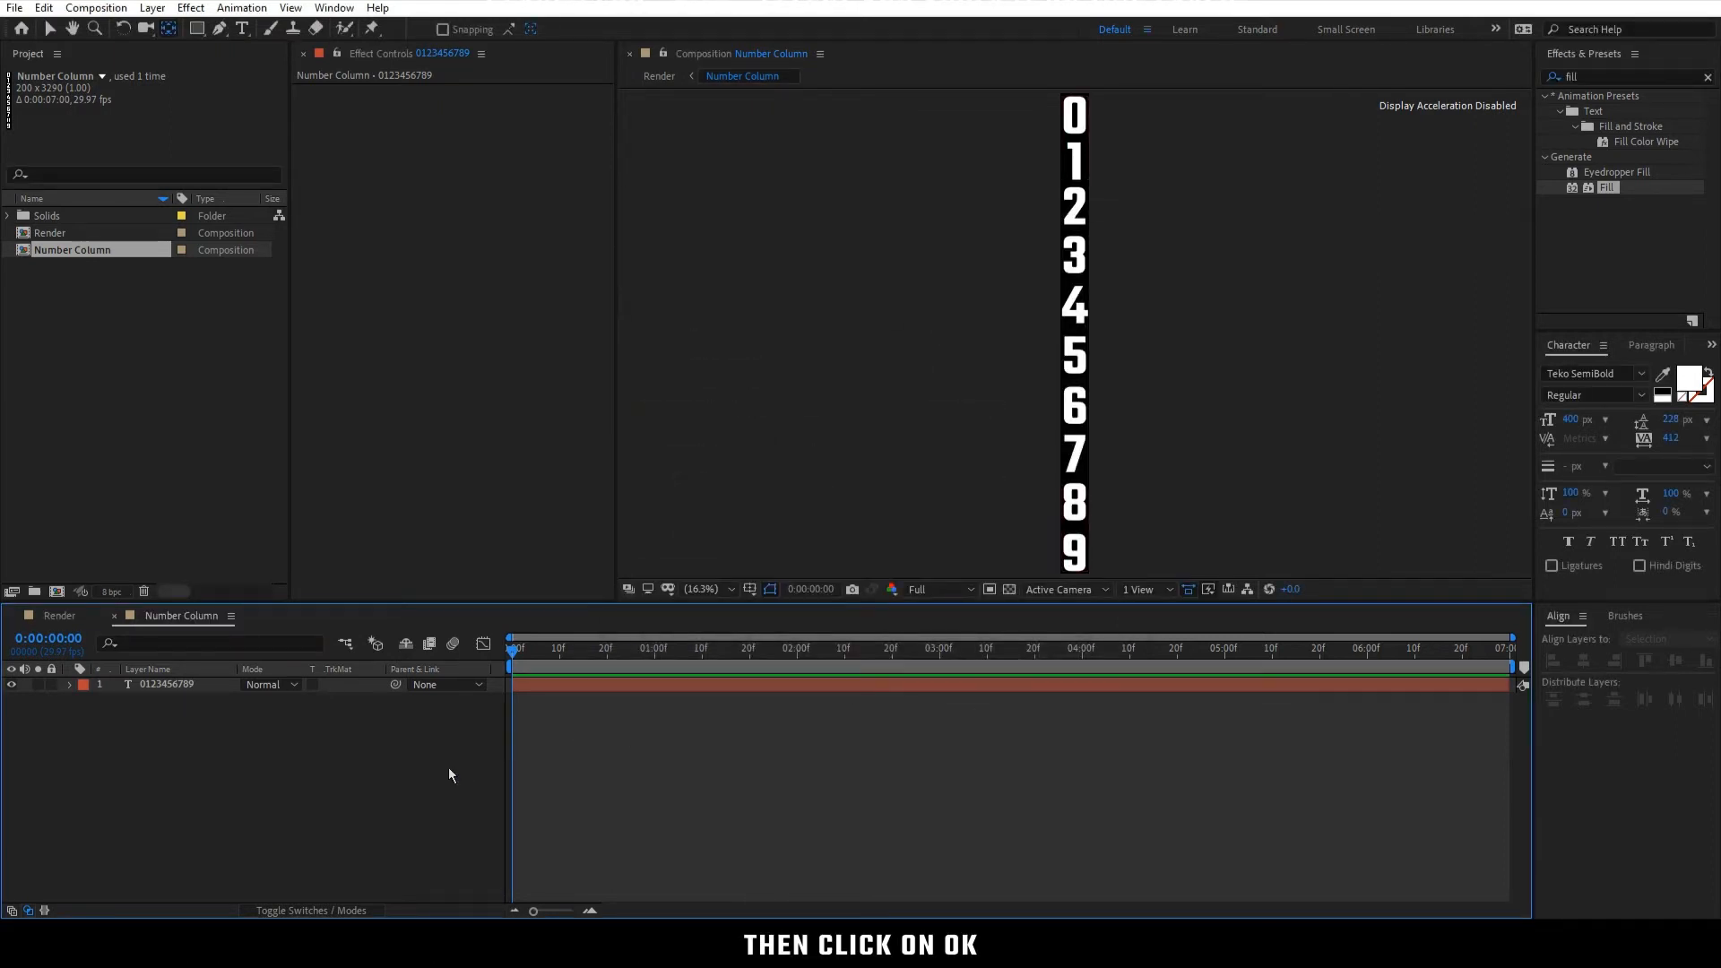
Apply the Motion Tile effect to the Number Column layer in the Render composition
left_click(75, 618)
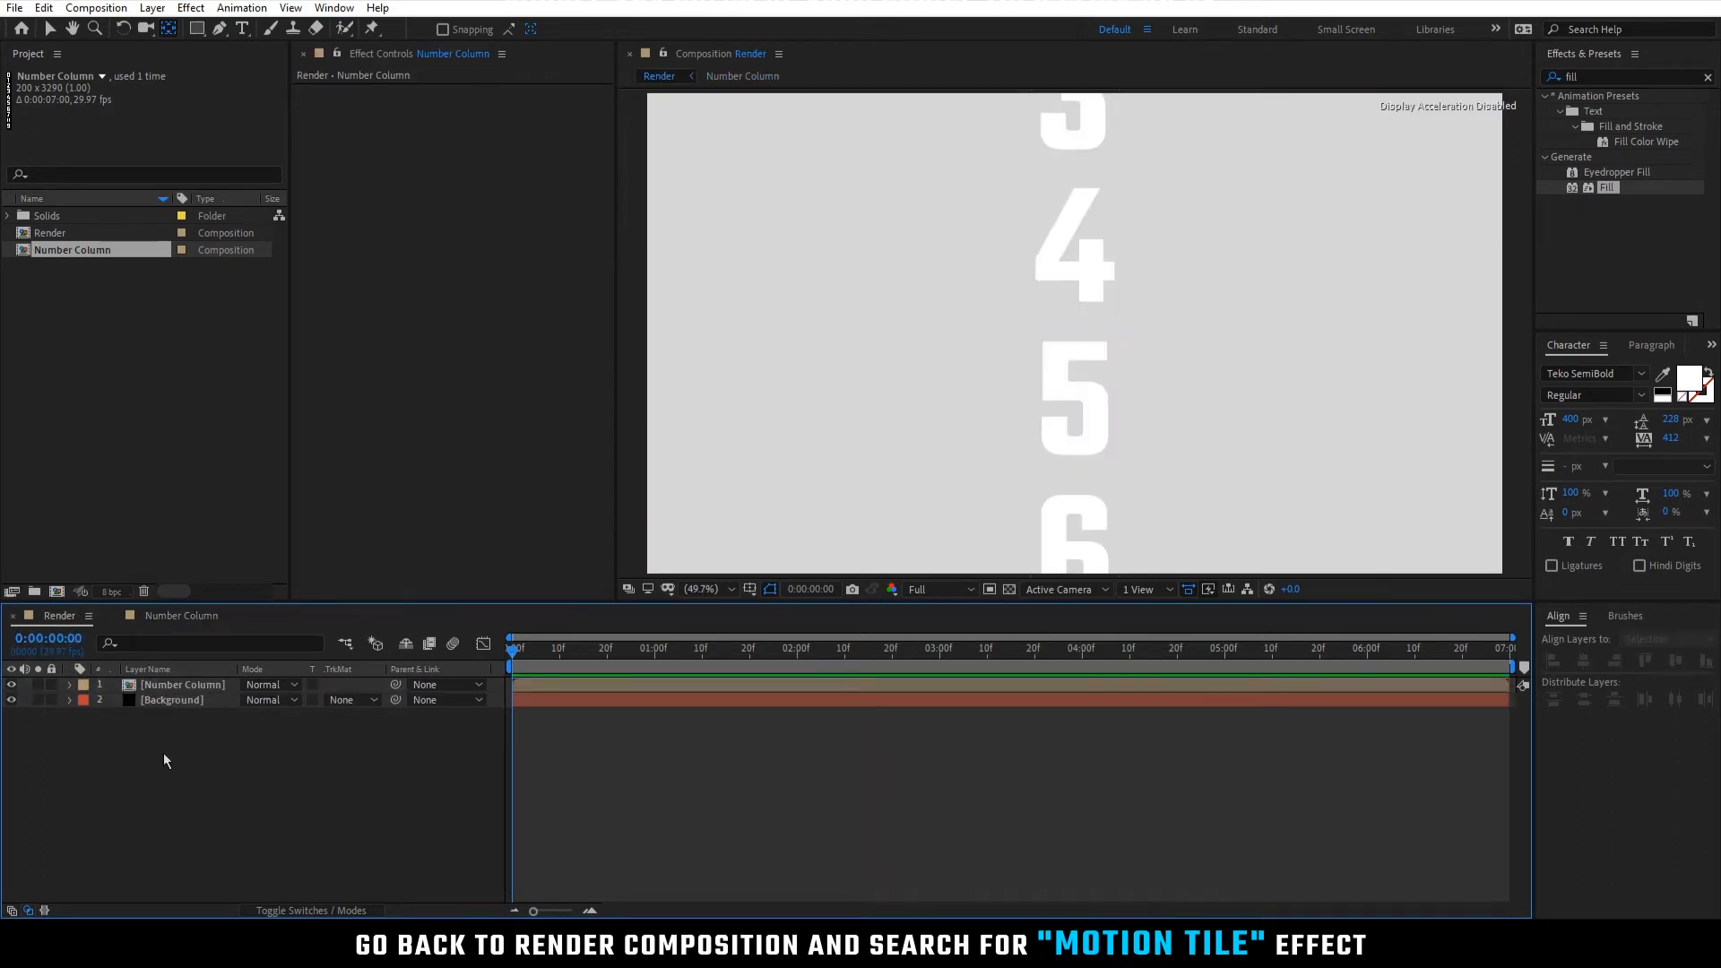
left_click(217, 686)
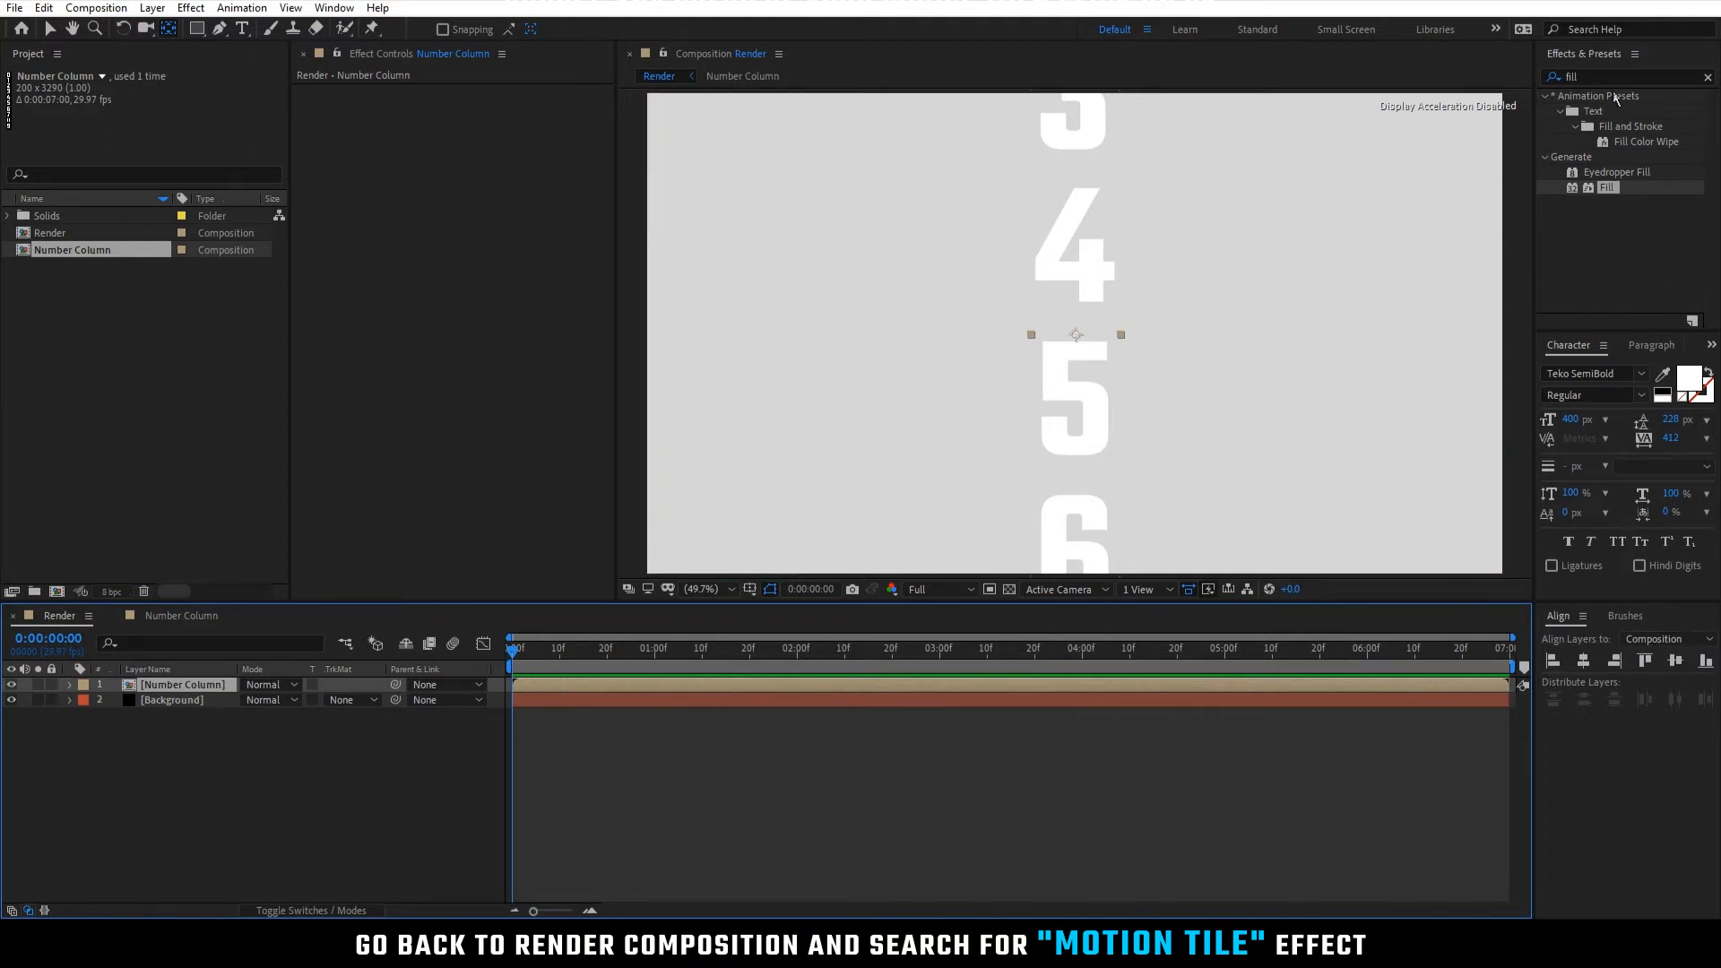
left_click(1588, 75)
left_click_drag(1588, 75, 1530, 79)
type("motion")
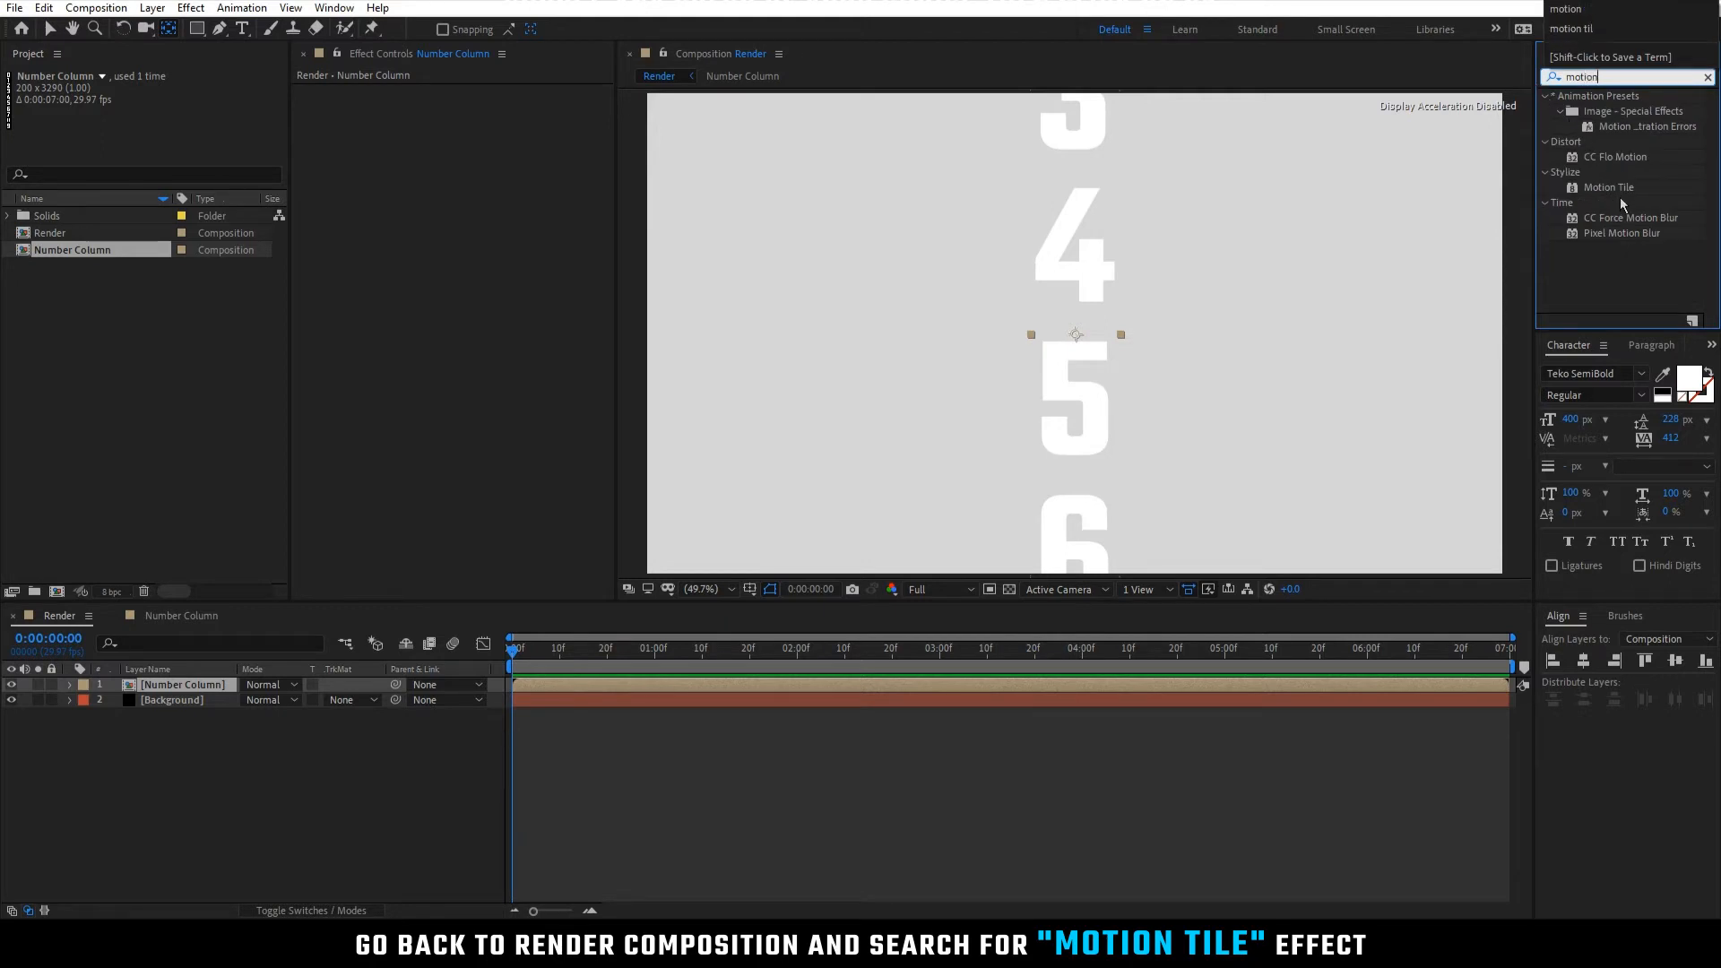
left_click_drag(1623, 189, 1095, 321)
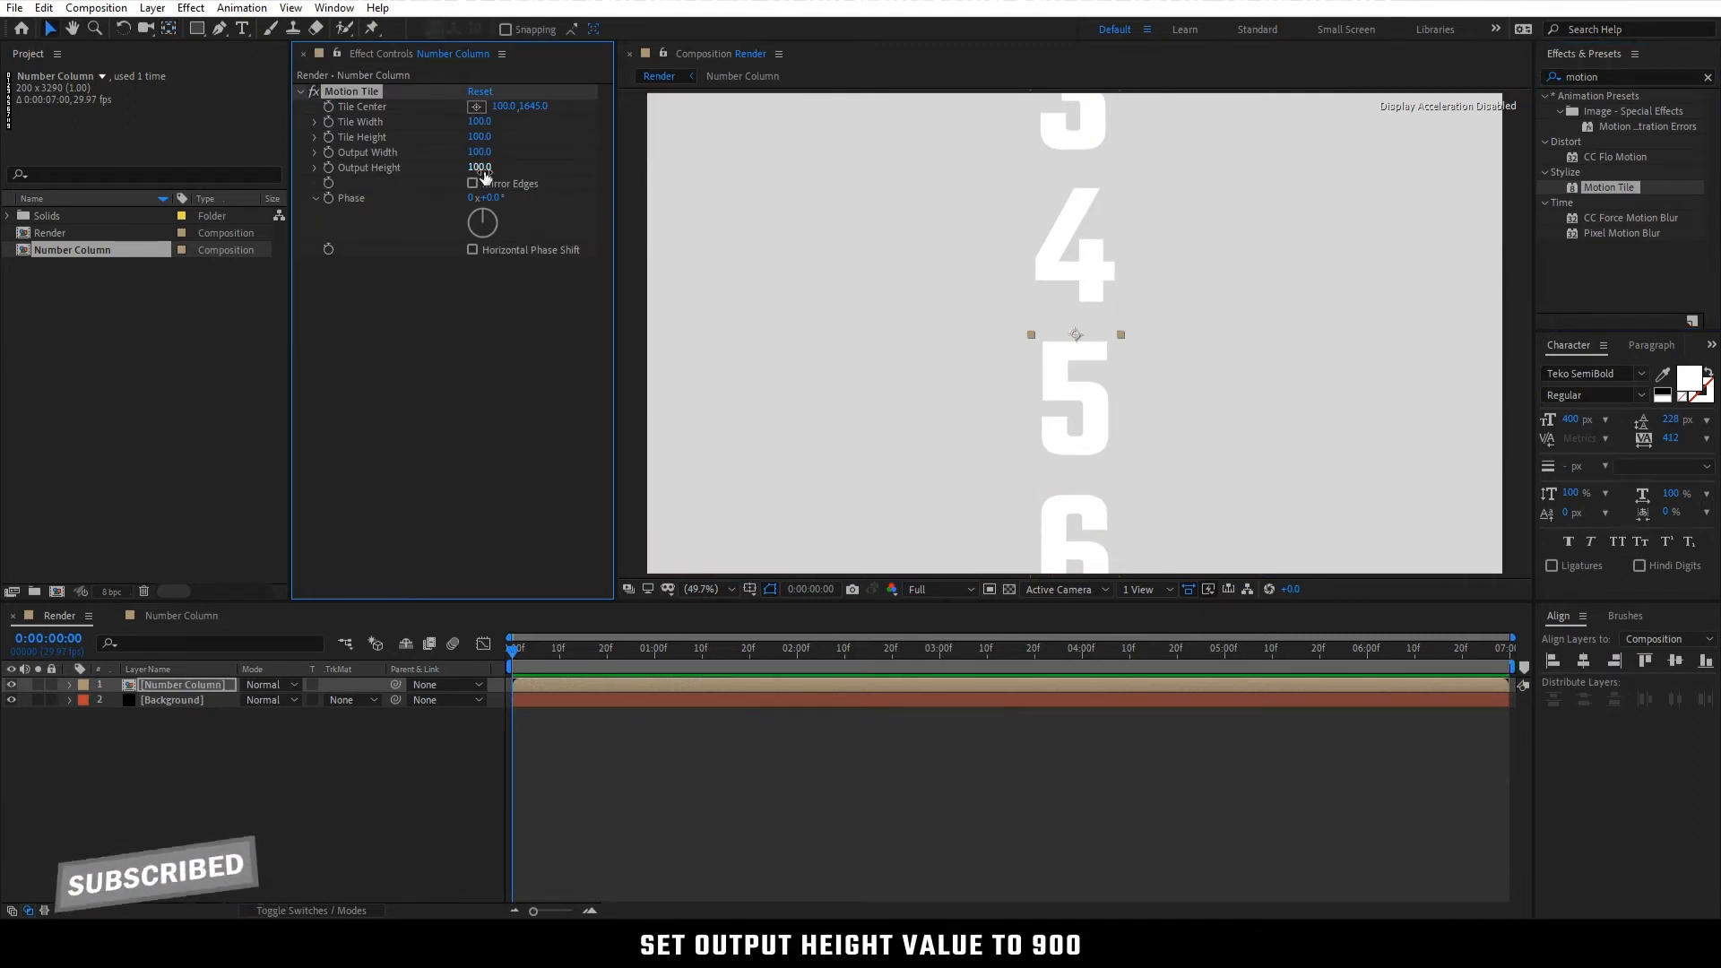
Set the Motion Tile effect's Output Height to 900
left_click(479, 167)
type("900")
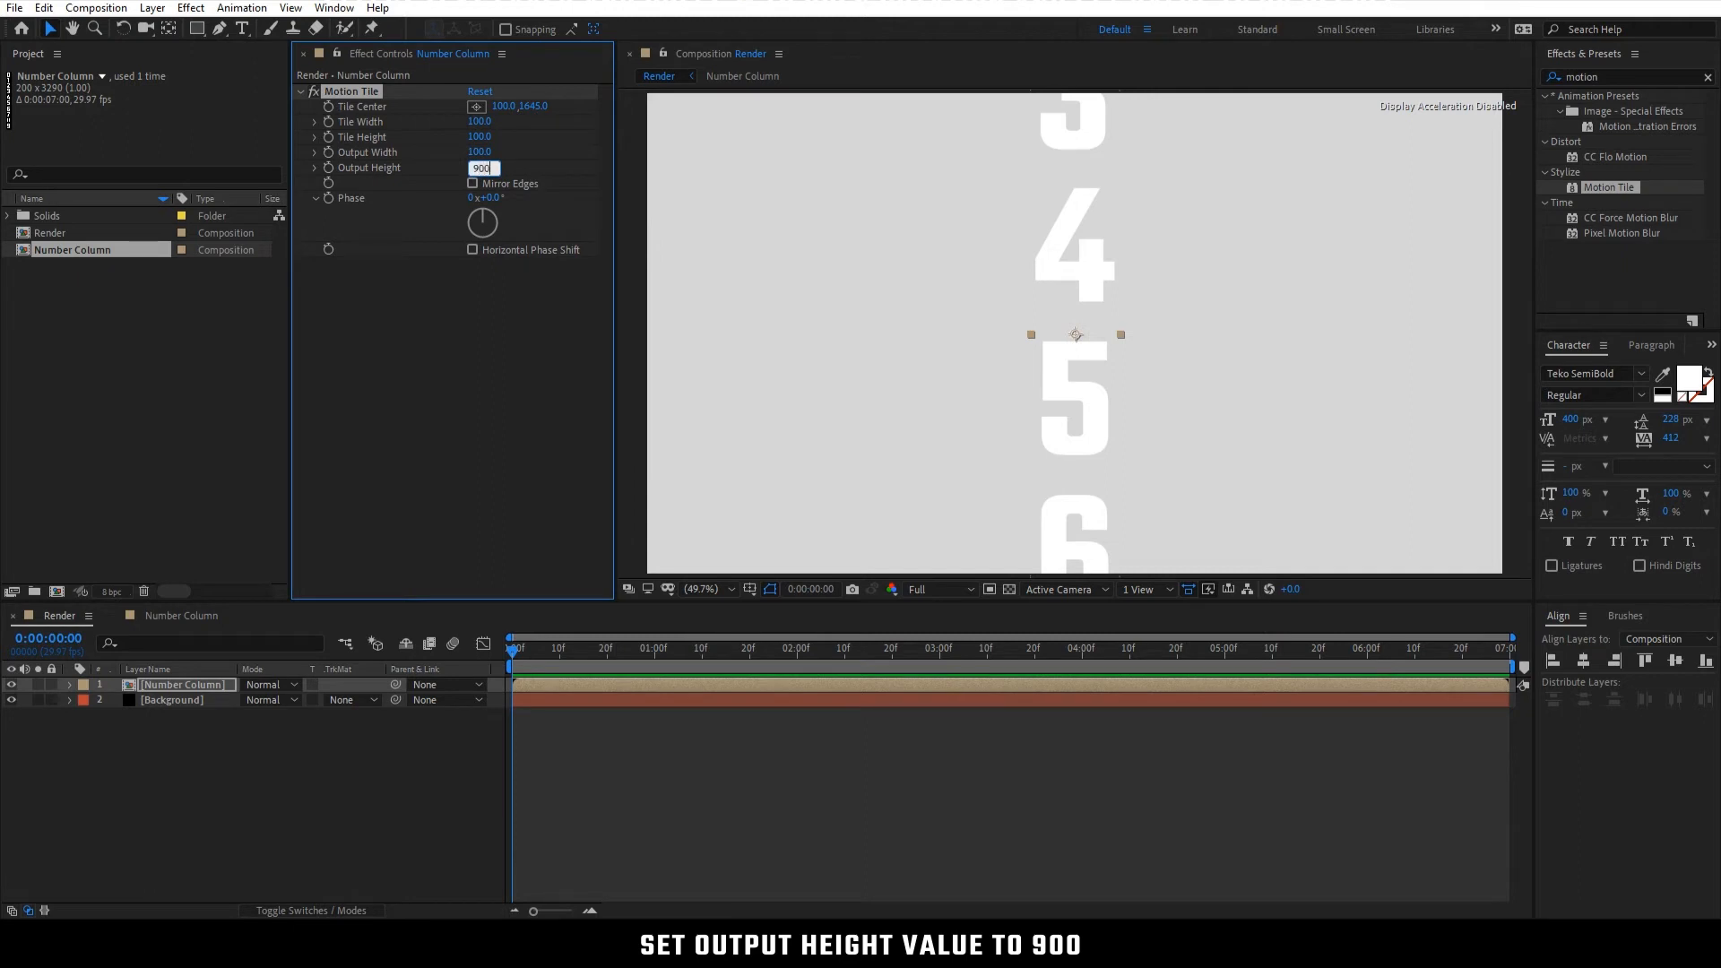
key("Return")
Adjust the Motion Tile's Tile Center Y value to 9726 so the digit 0 sits in the middle of the composition
left_click(224, 687)
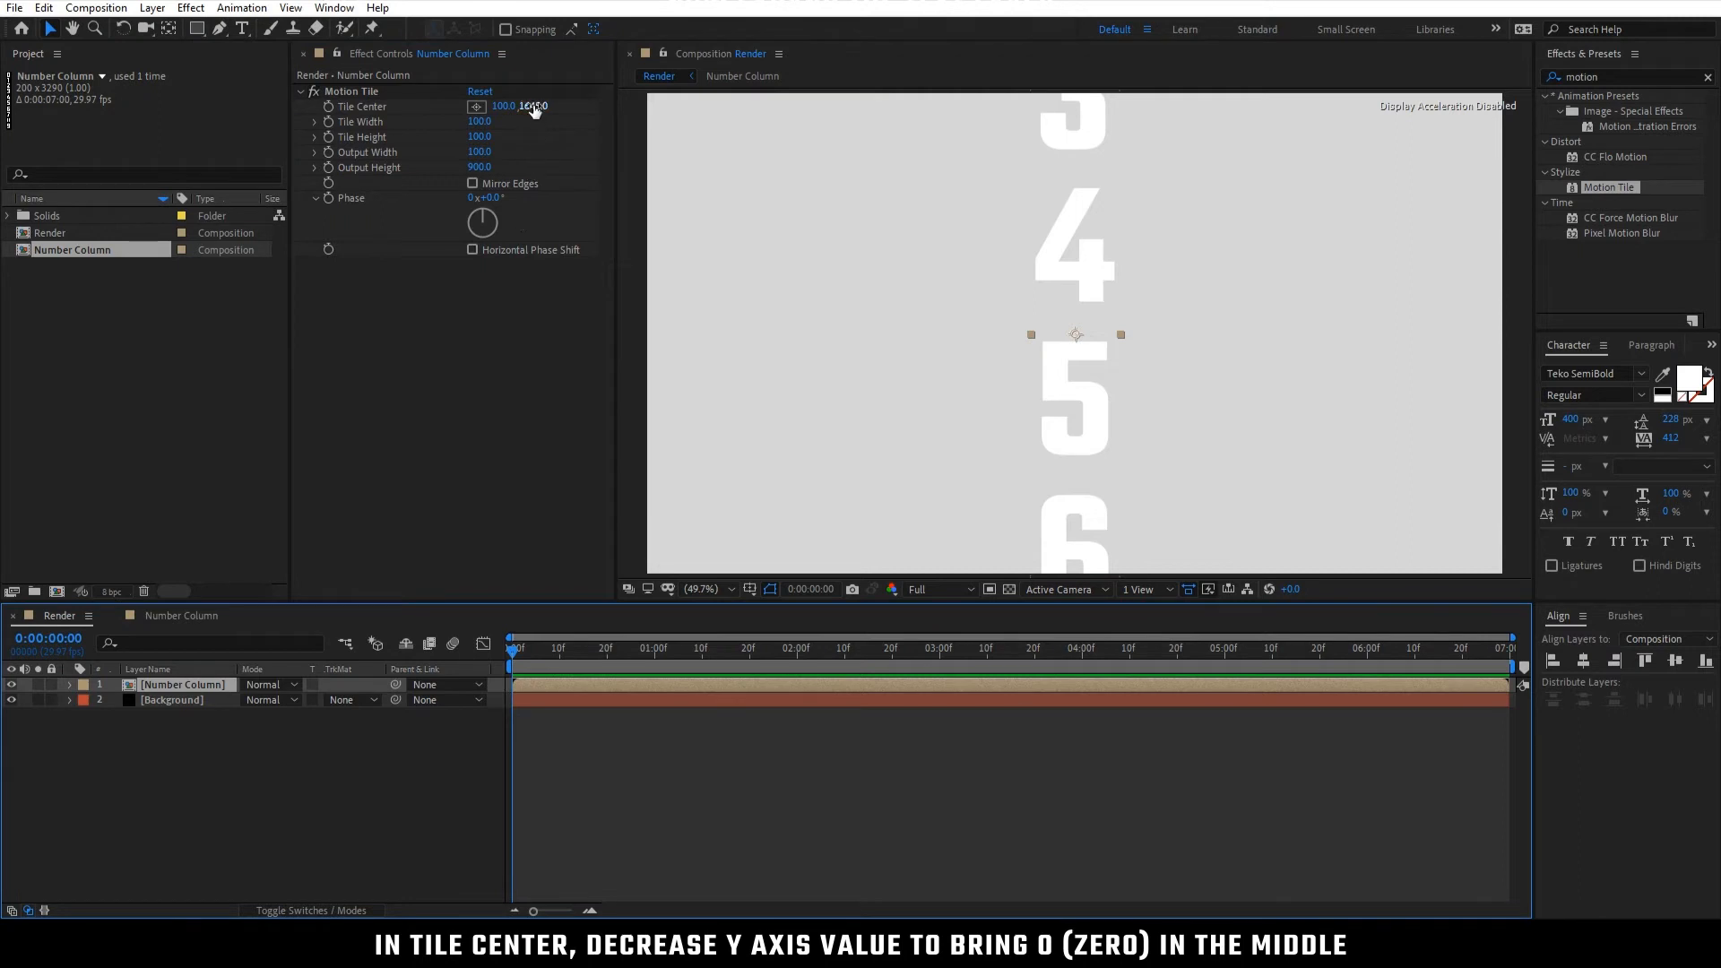
mouse_move(534, 109)
left_mouse_down()
mouse_move(585, 105)
mouse_move(553, 117)
left_mouse_up()
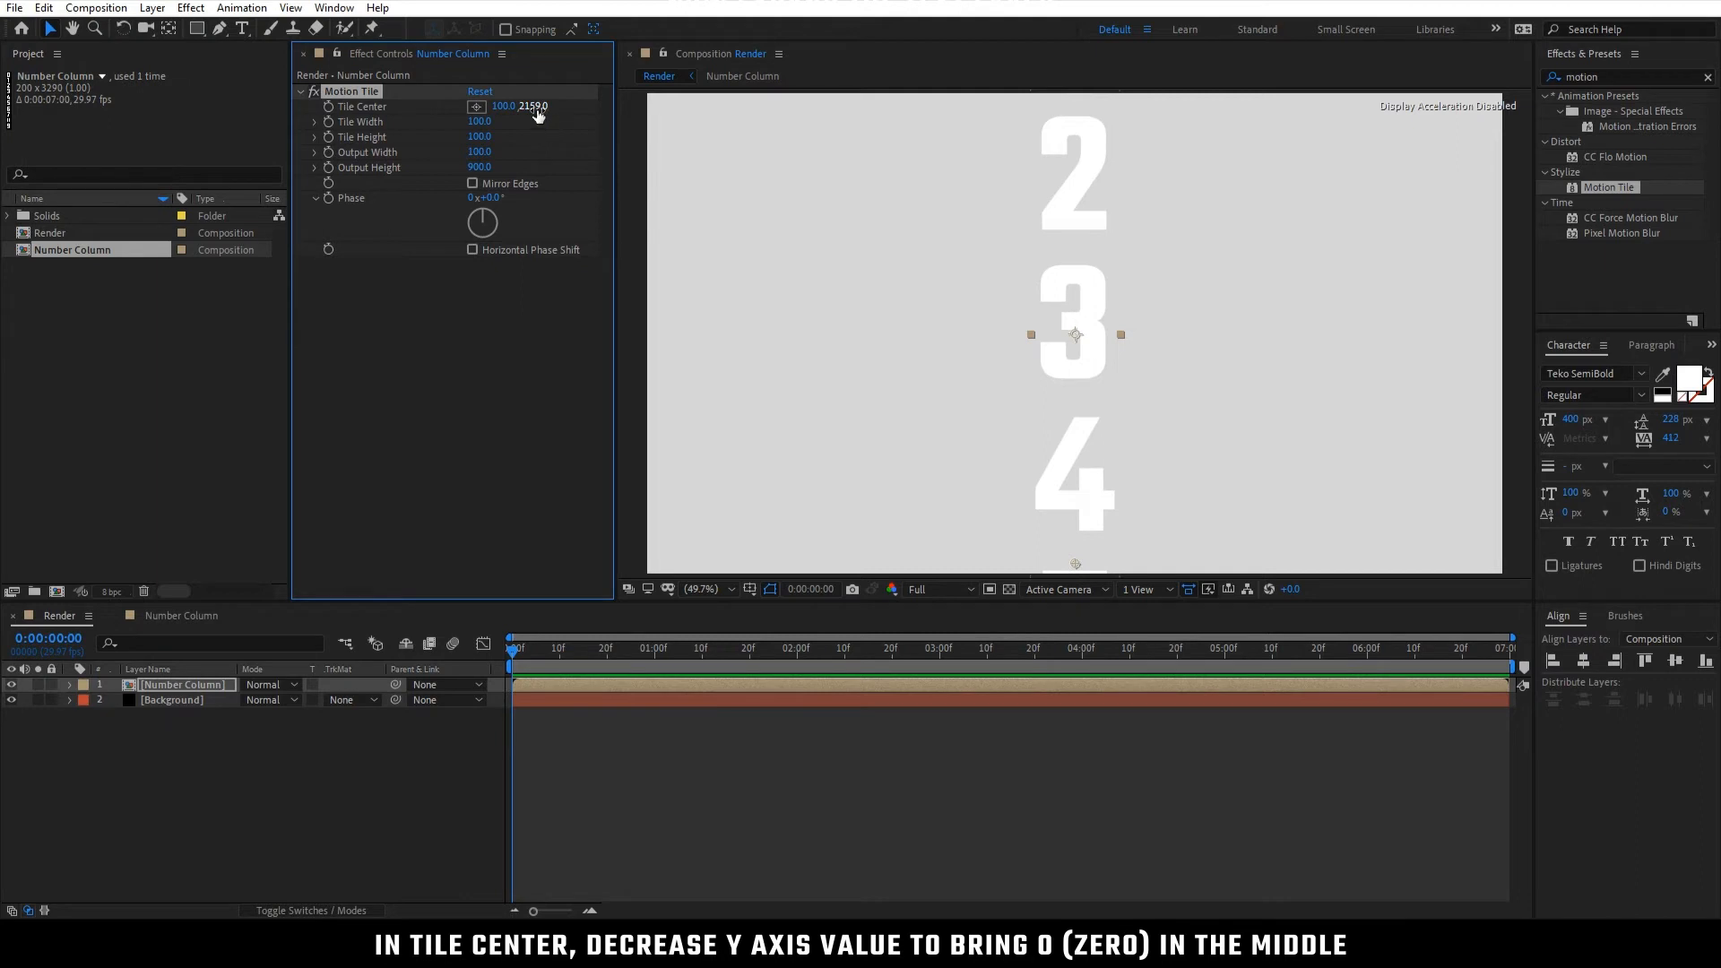
left_click_drag(538, 114, 697, 105)
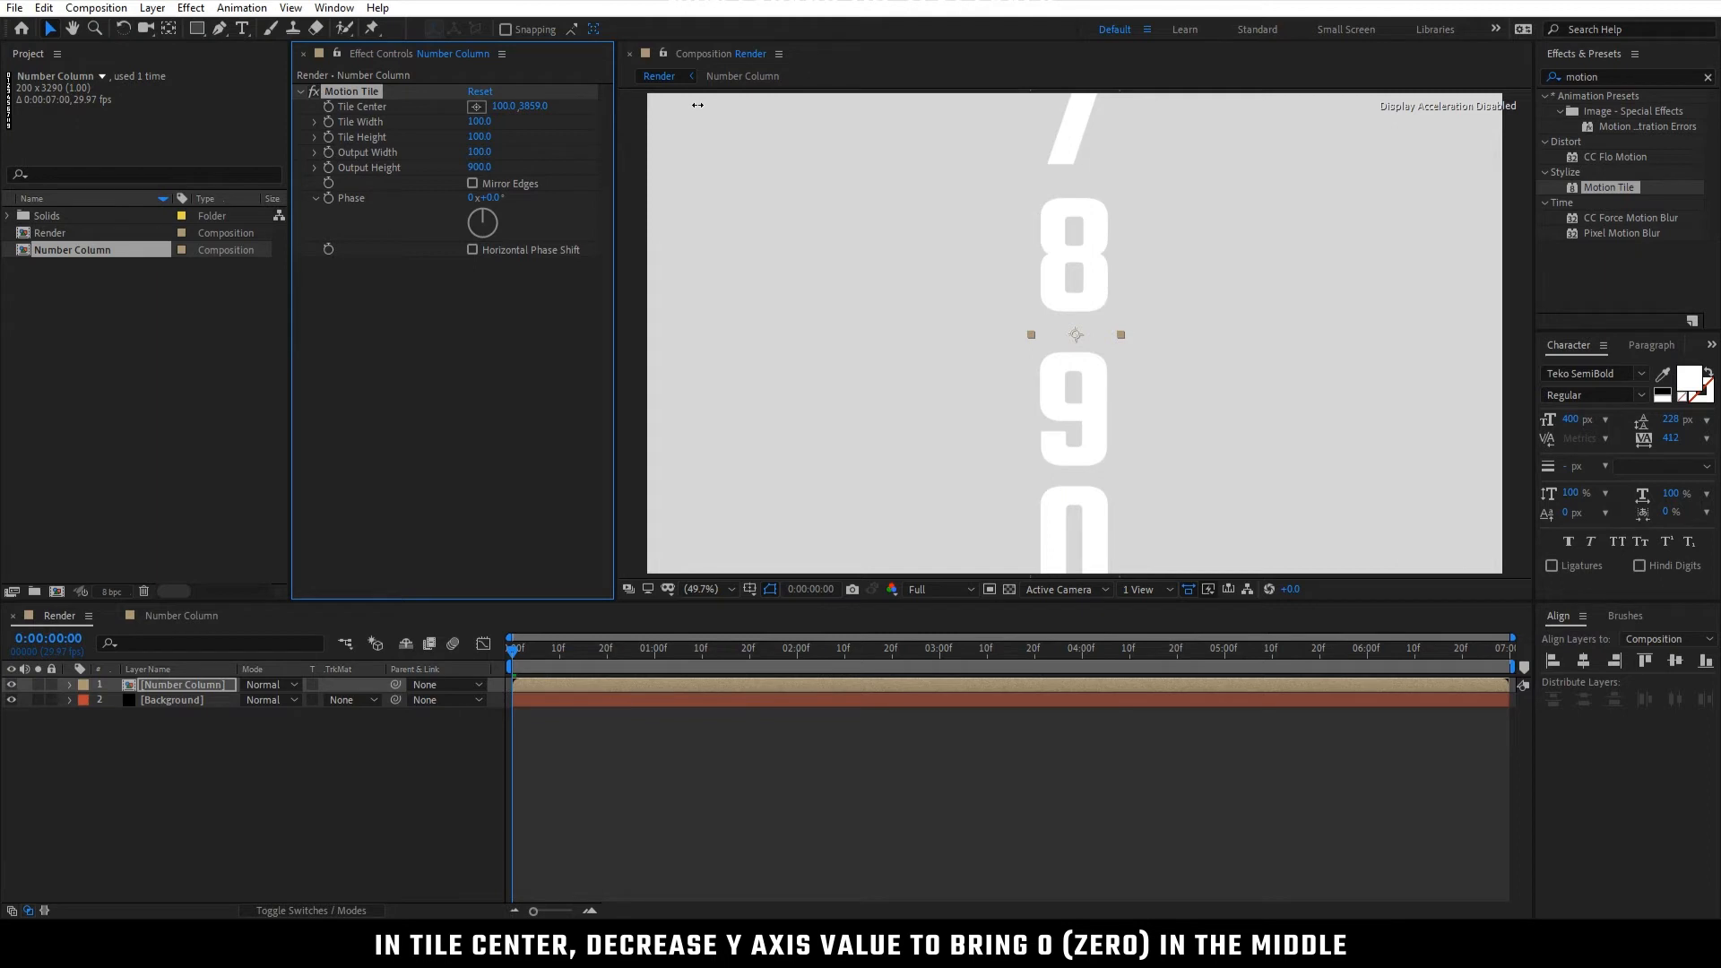
left_click_drag(698, 105, 581, 107)
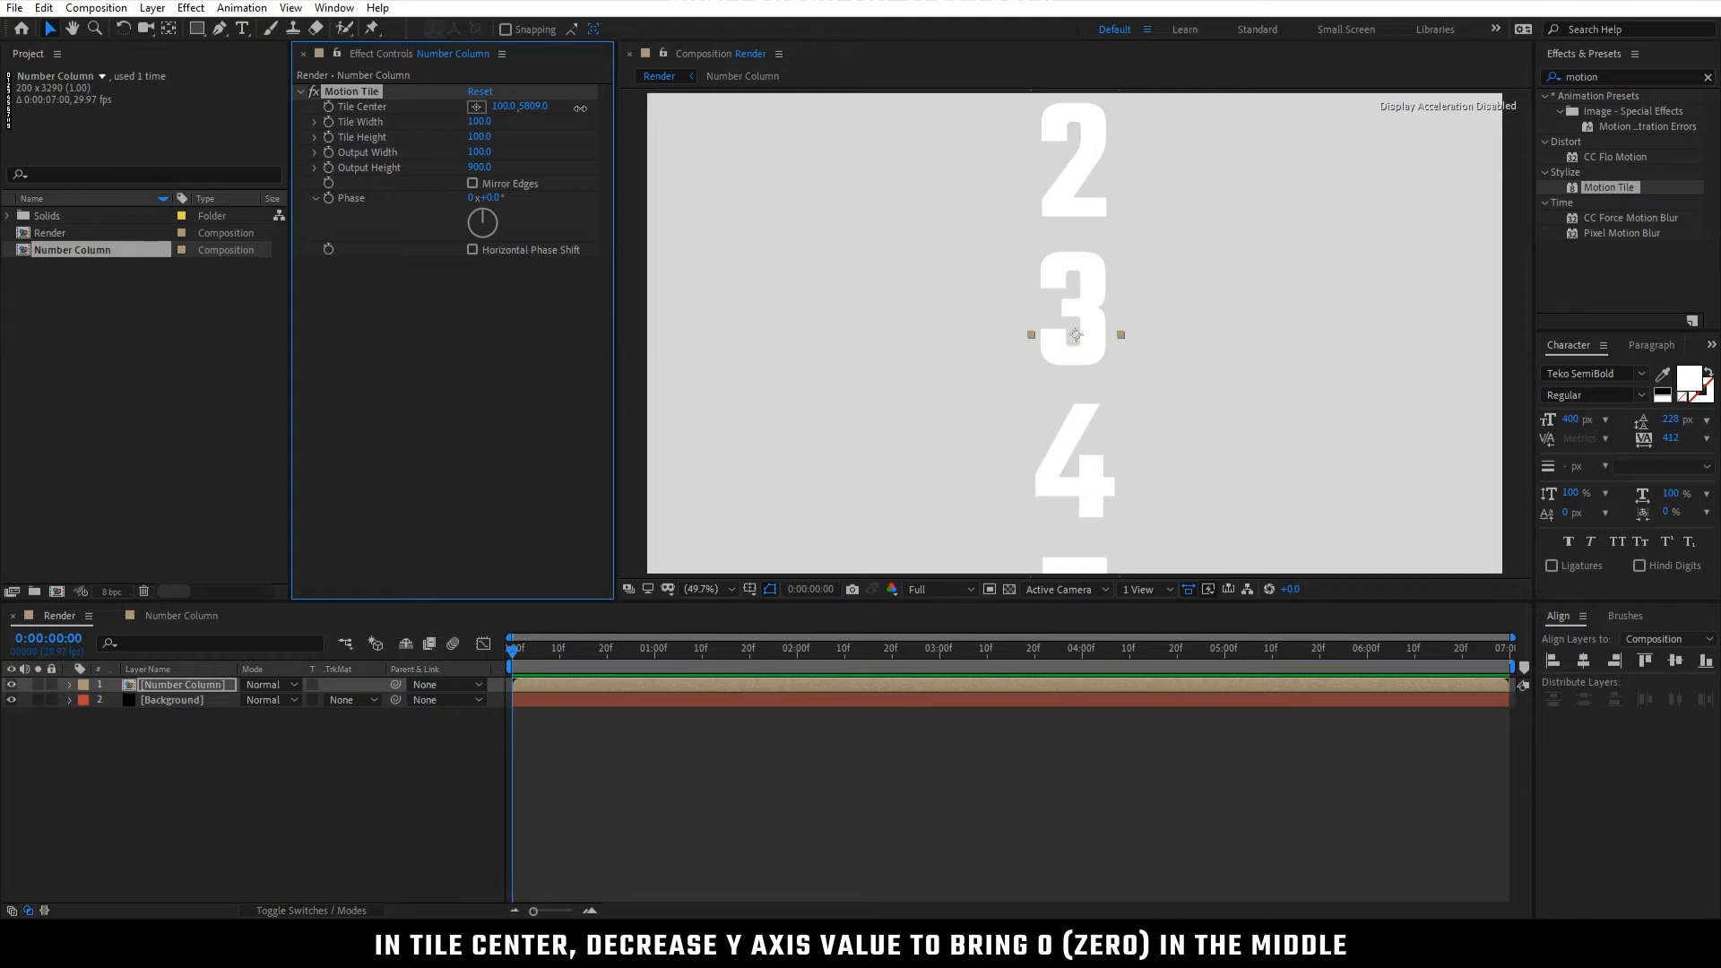
mouse_move(581, 108)
left_mouse_down()
mouse_move(535, 110)
mouse_move(573, 108)
left_mouse_up()
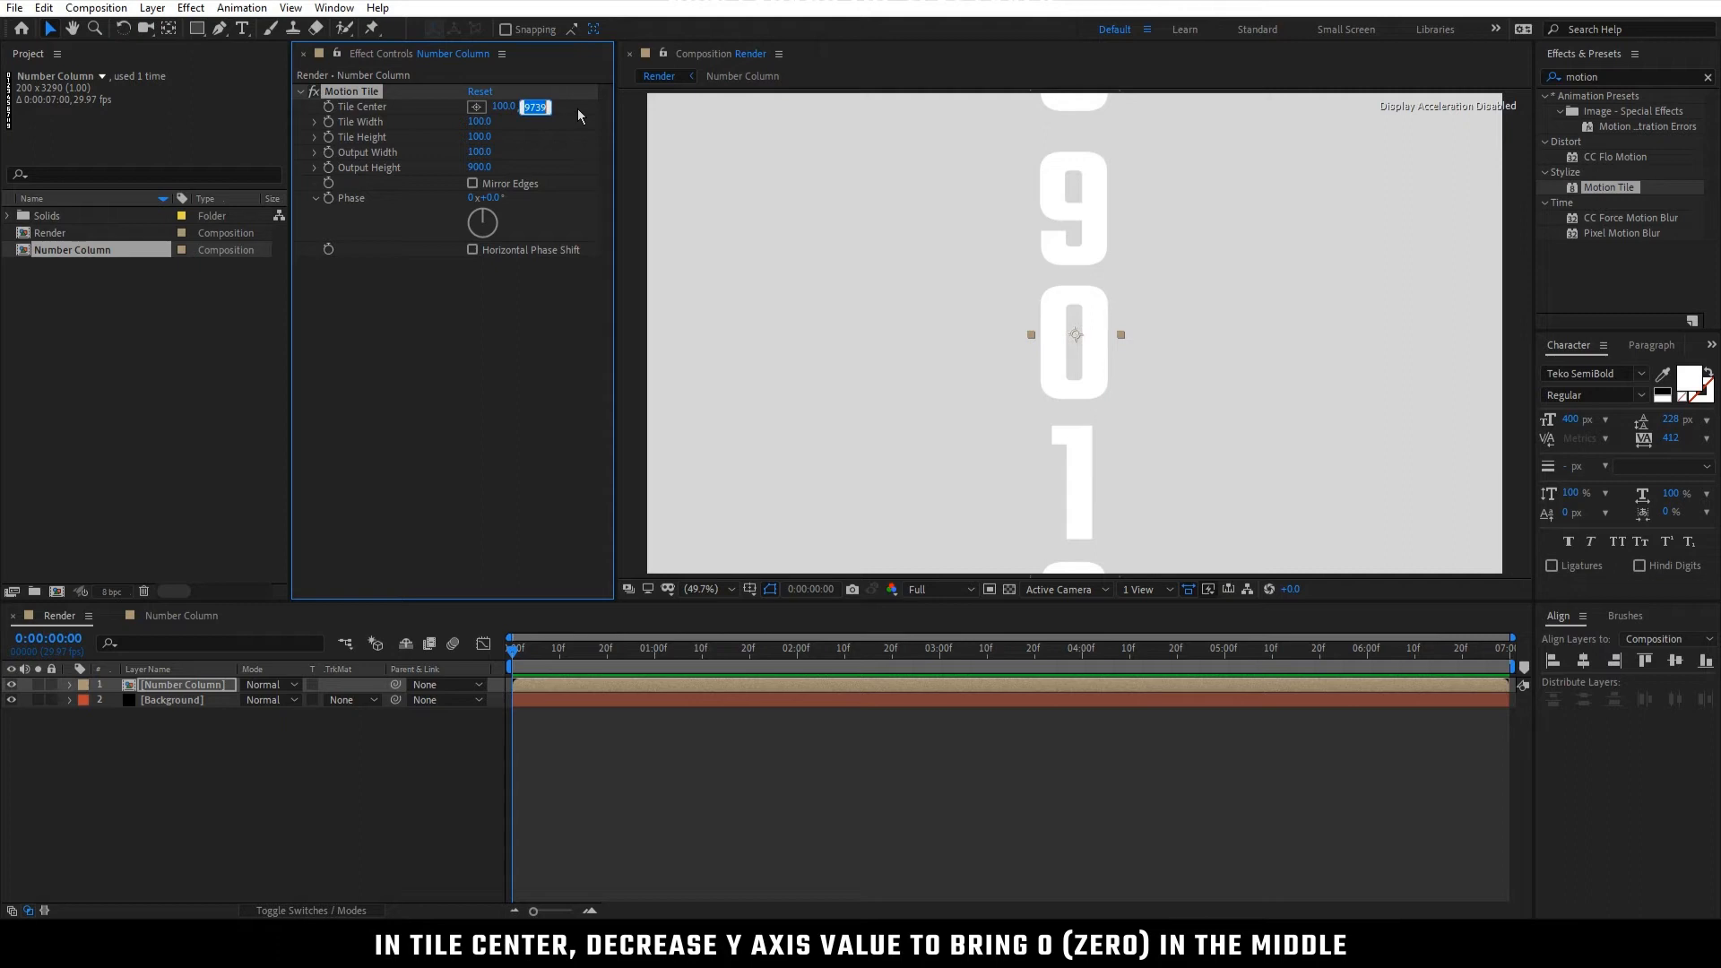
key("Up")
key("Up")
key("Up")
key("Up")
key("shift+Down")
key("shift+Down")
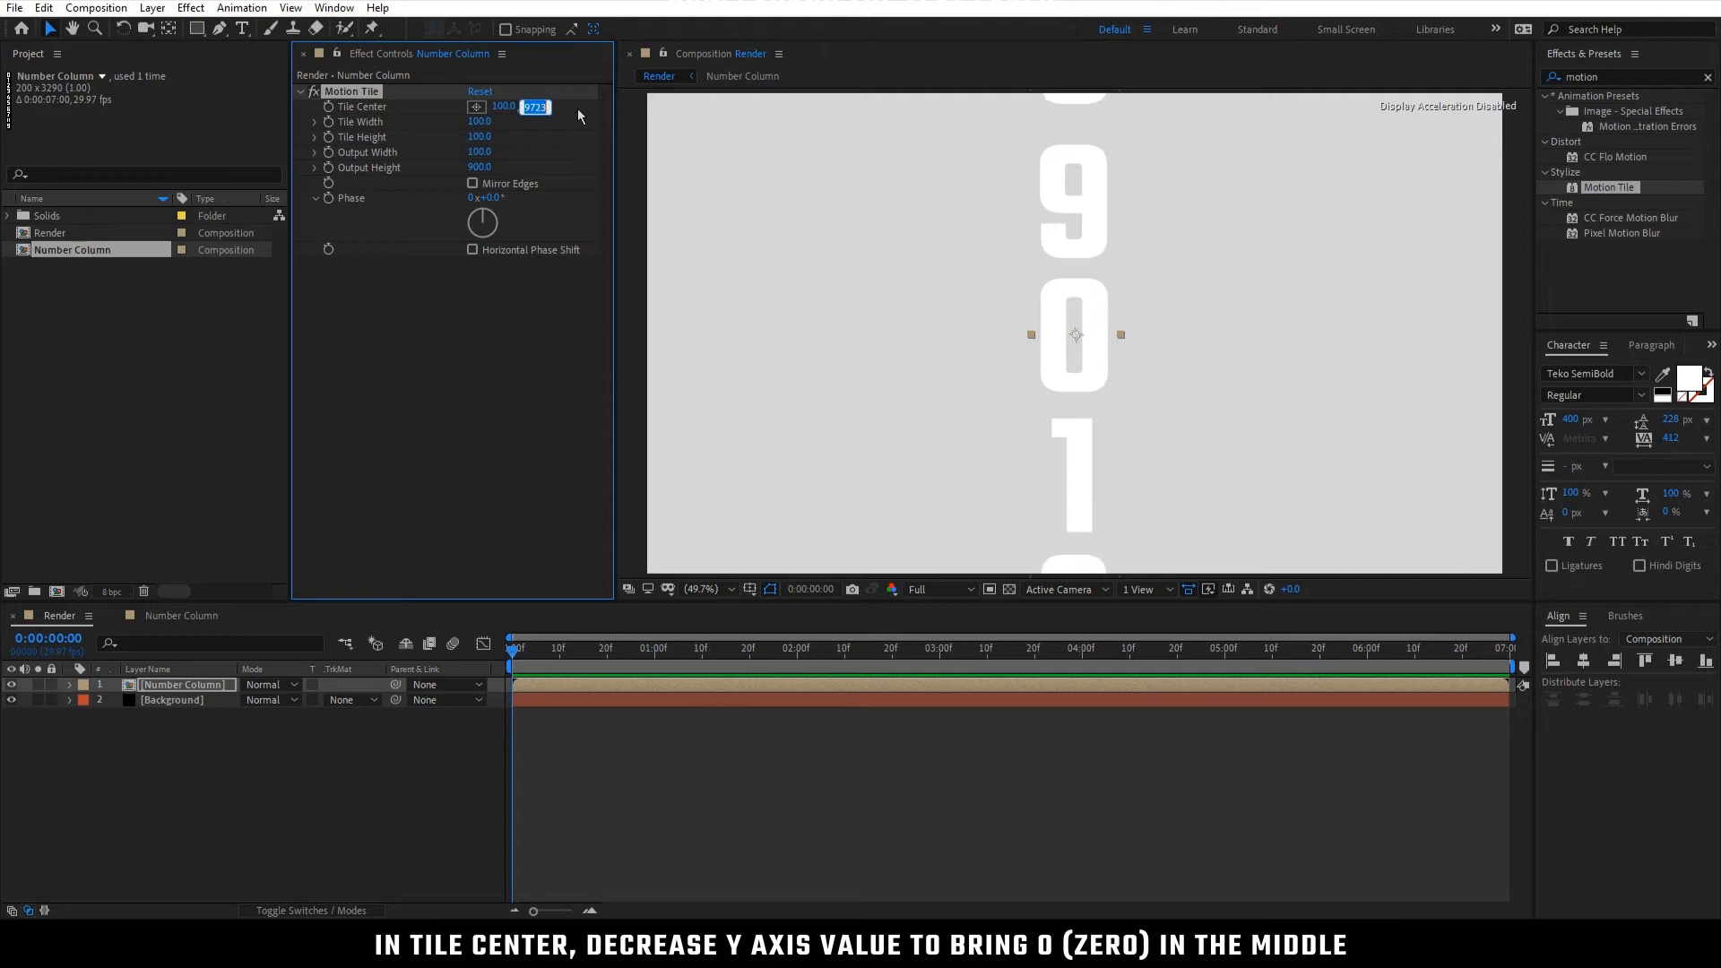
key("Up")
key("Up")
key("Up")
left_click(476, 368)
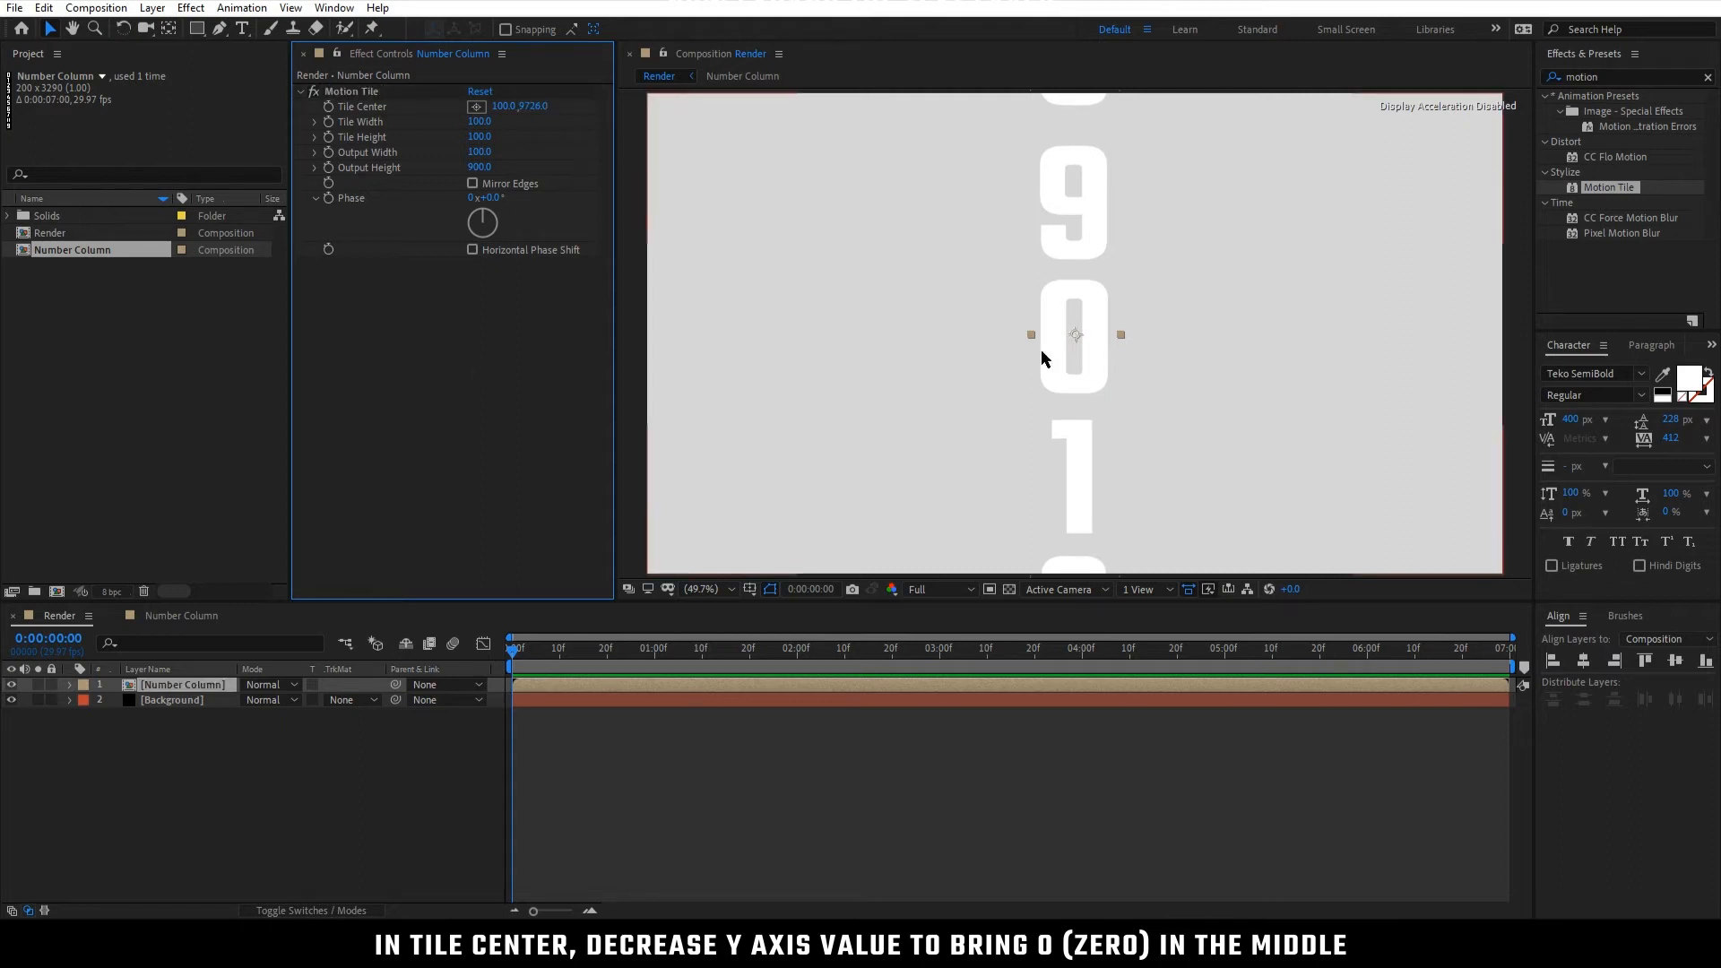
key("slash")
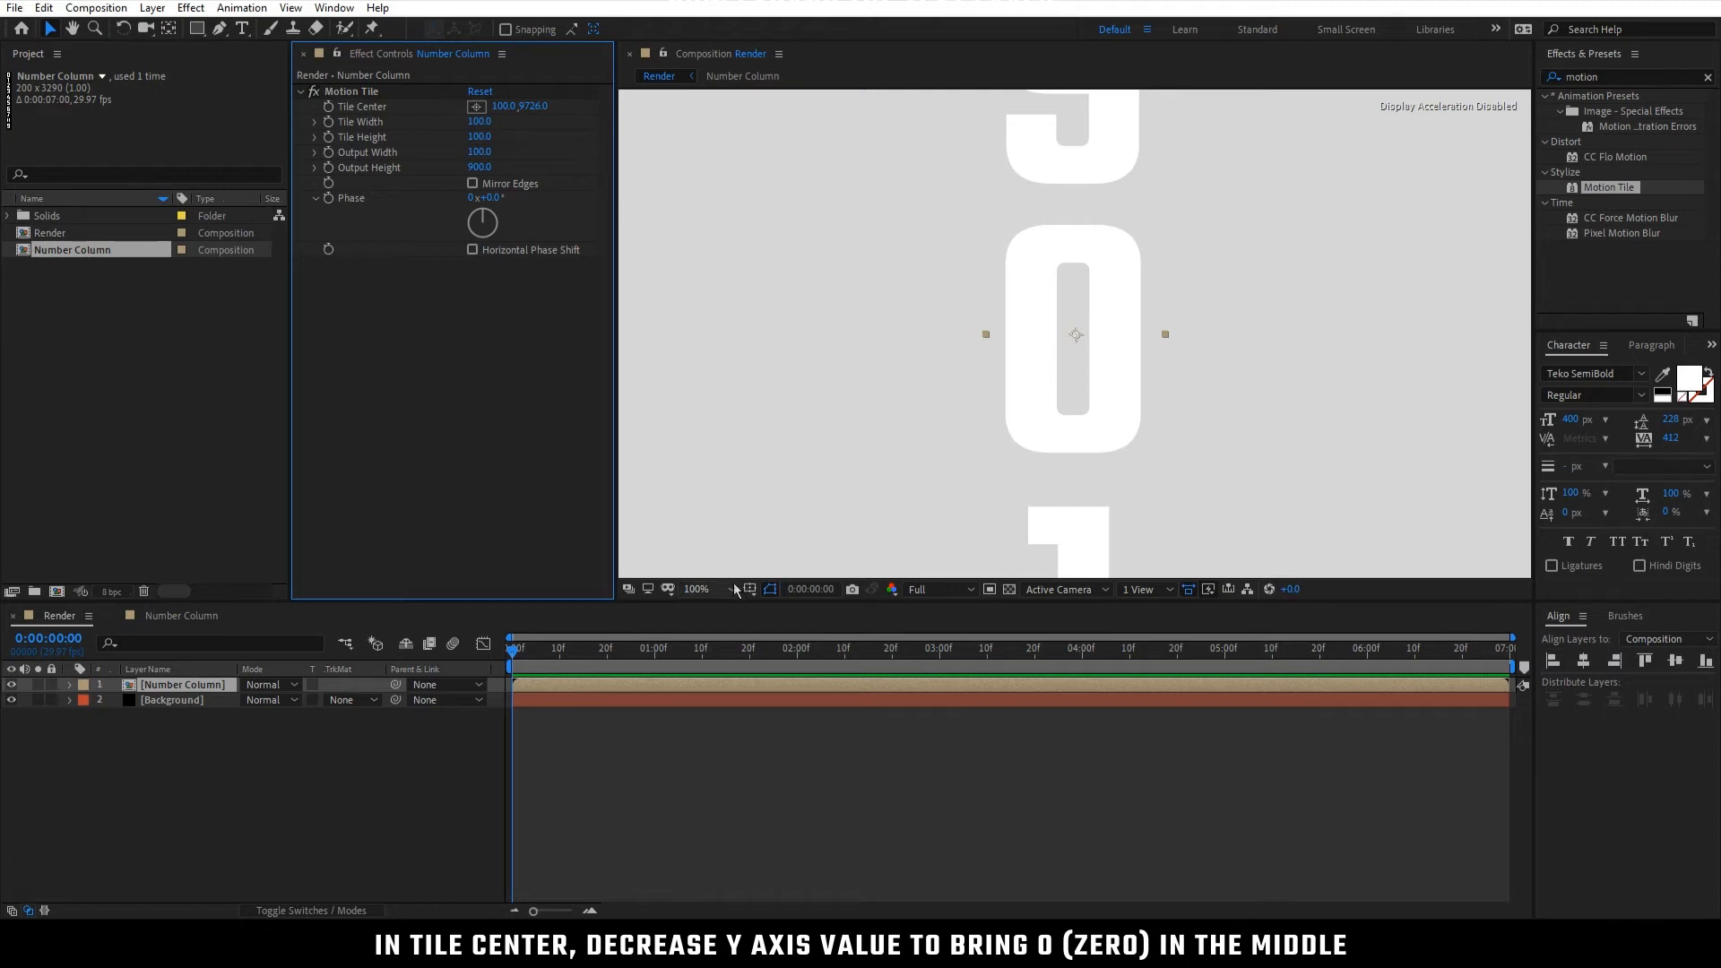
left_click(687, 598)
left_click(713, 617)
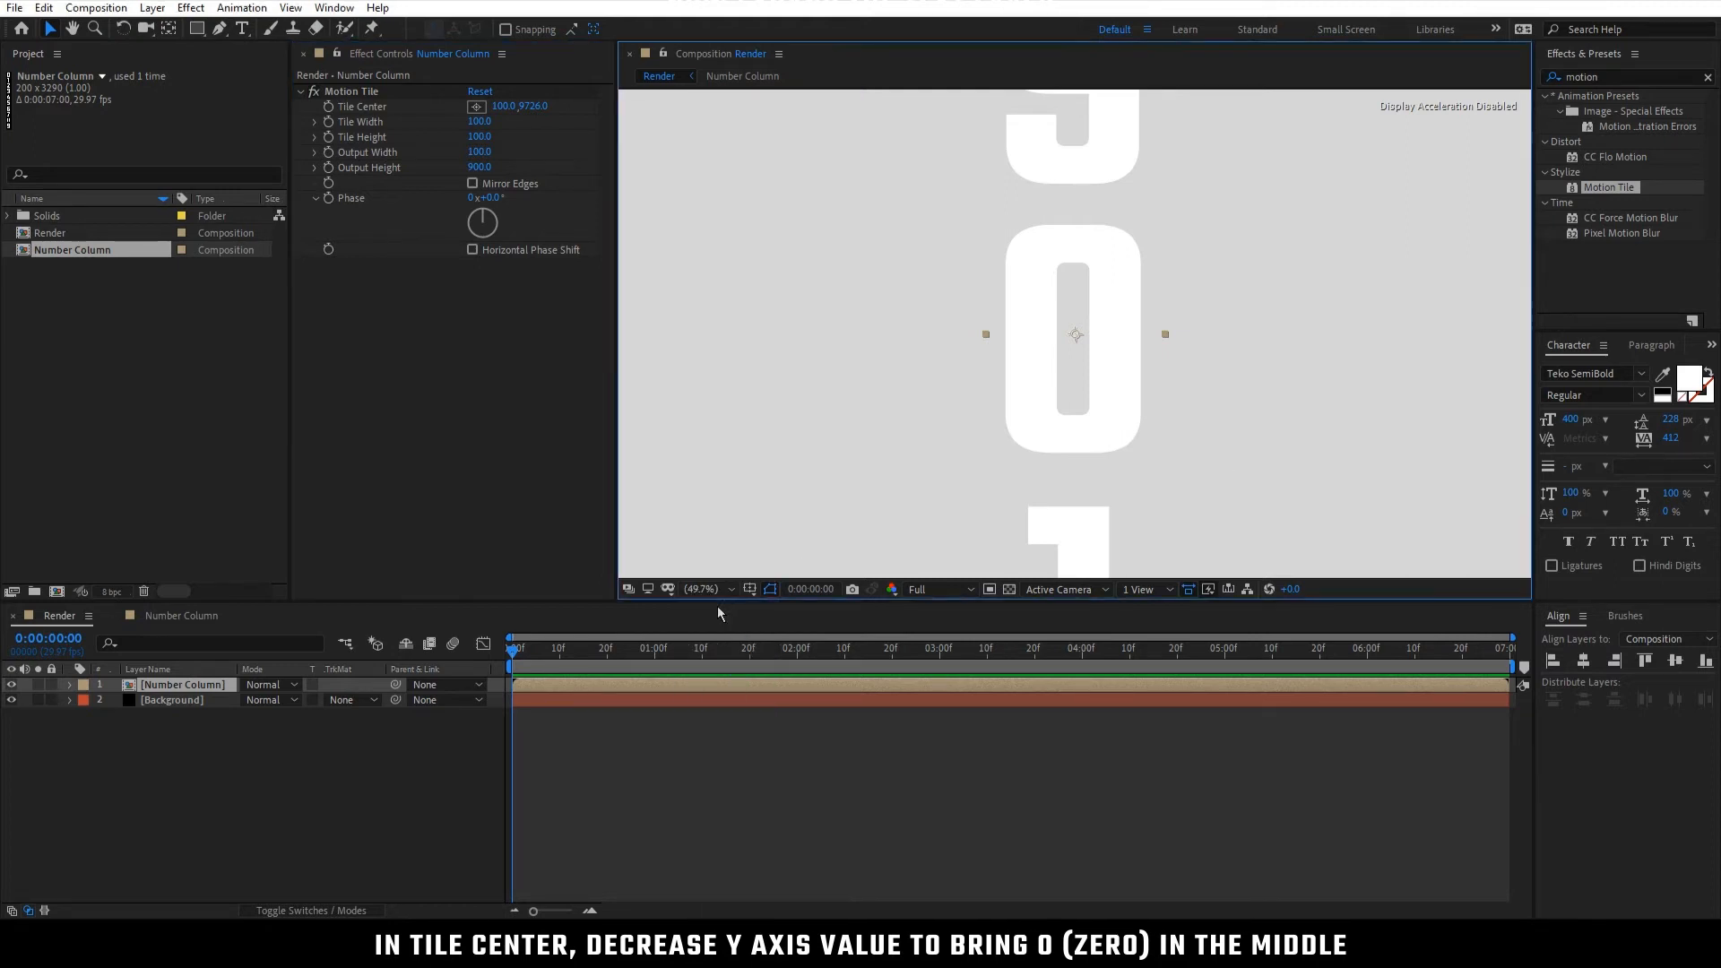
Duplicate the Number Column layer three times
left_click(182, 687)
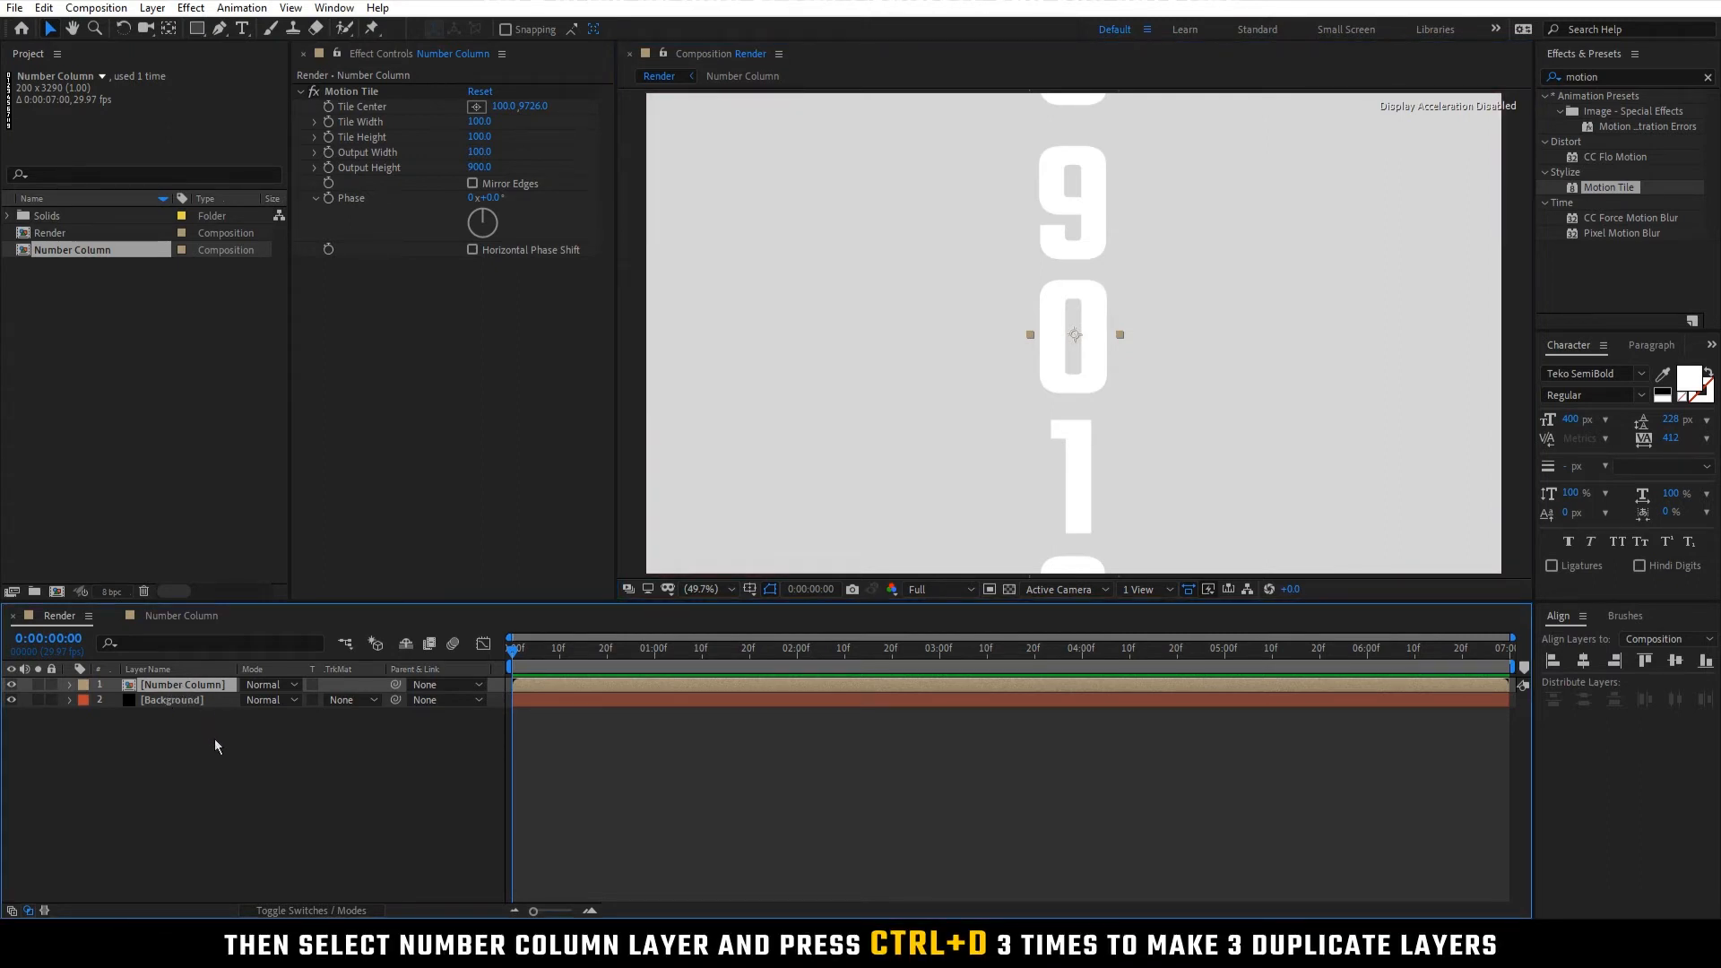
key("ctrl+d")
key("ctrl+d")
key("ctrl+d")
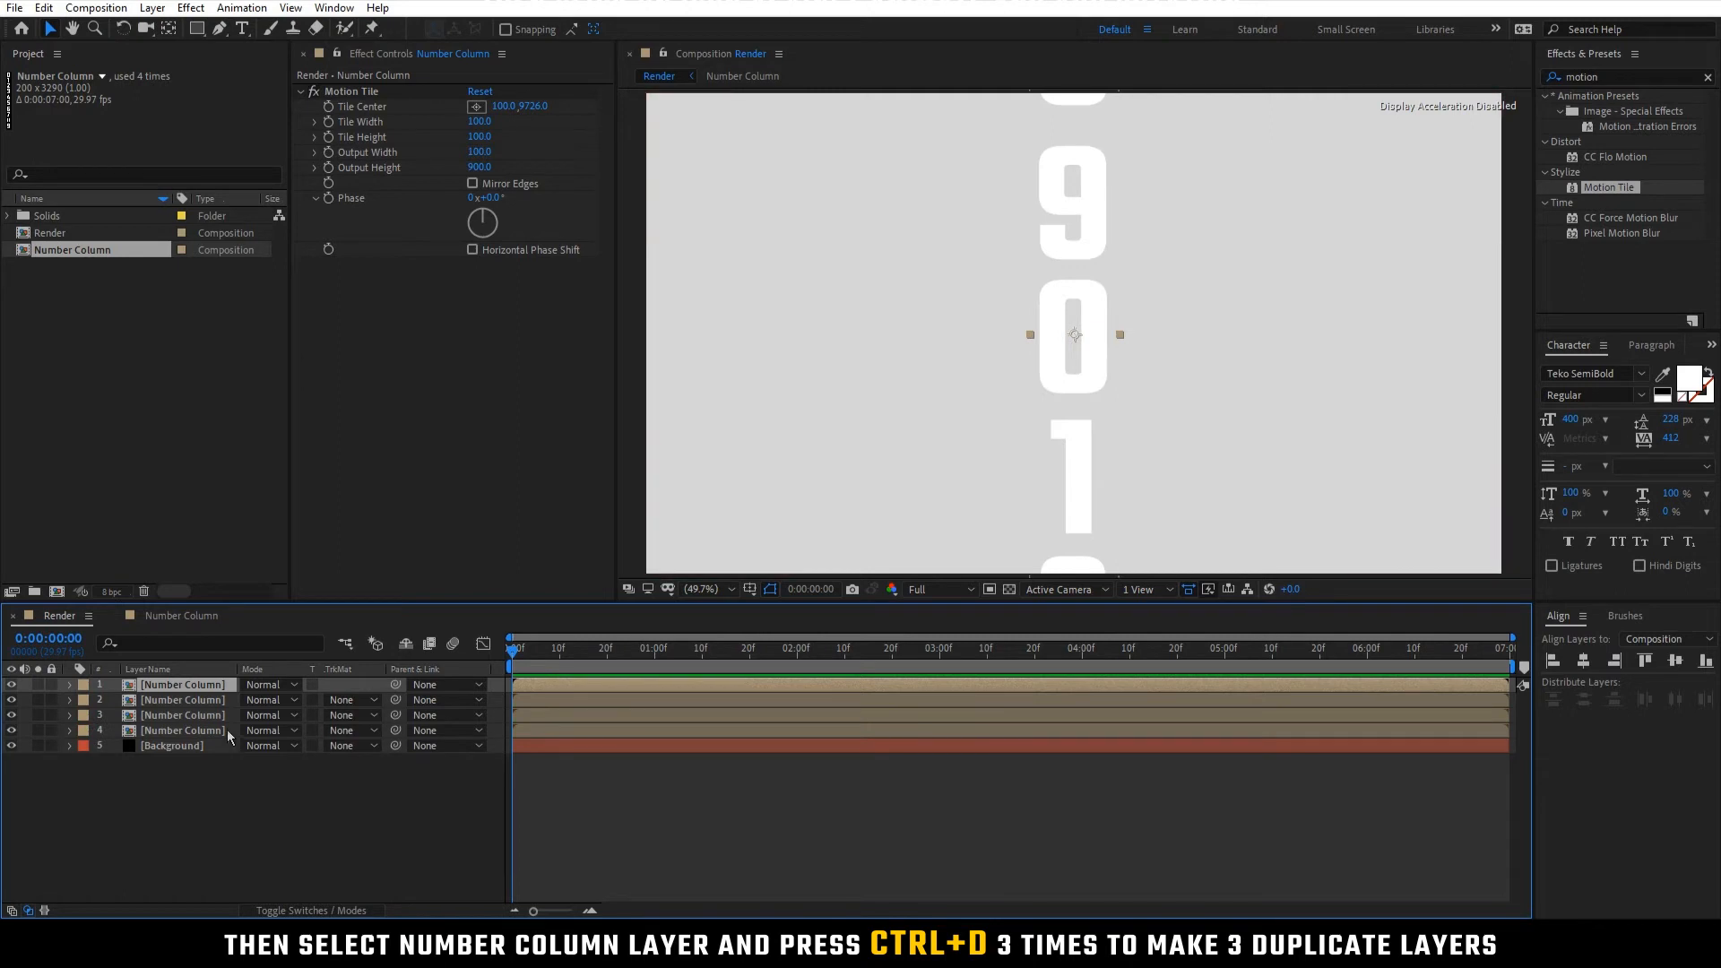
Rename layer 4 as "Number Column ones" and layer 3 as "Number Column tens"
left_click(228, 731)
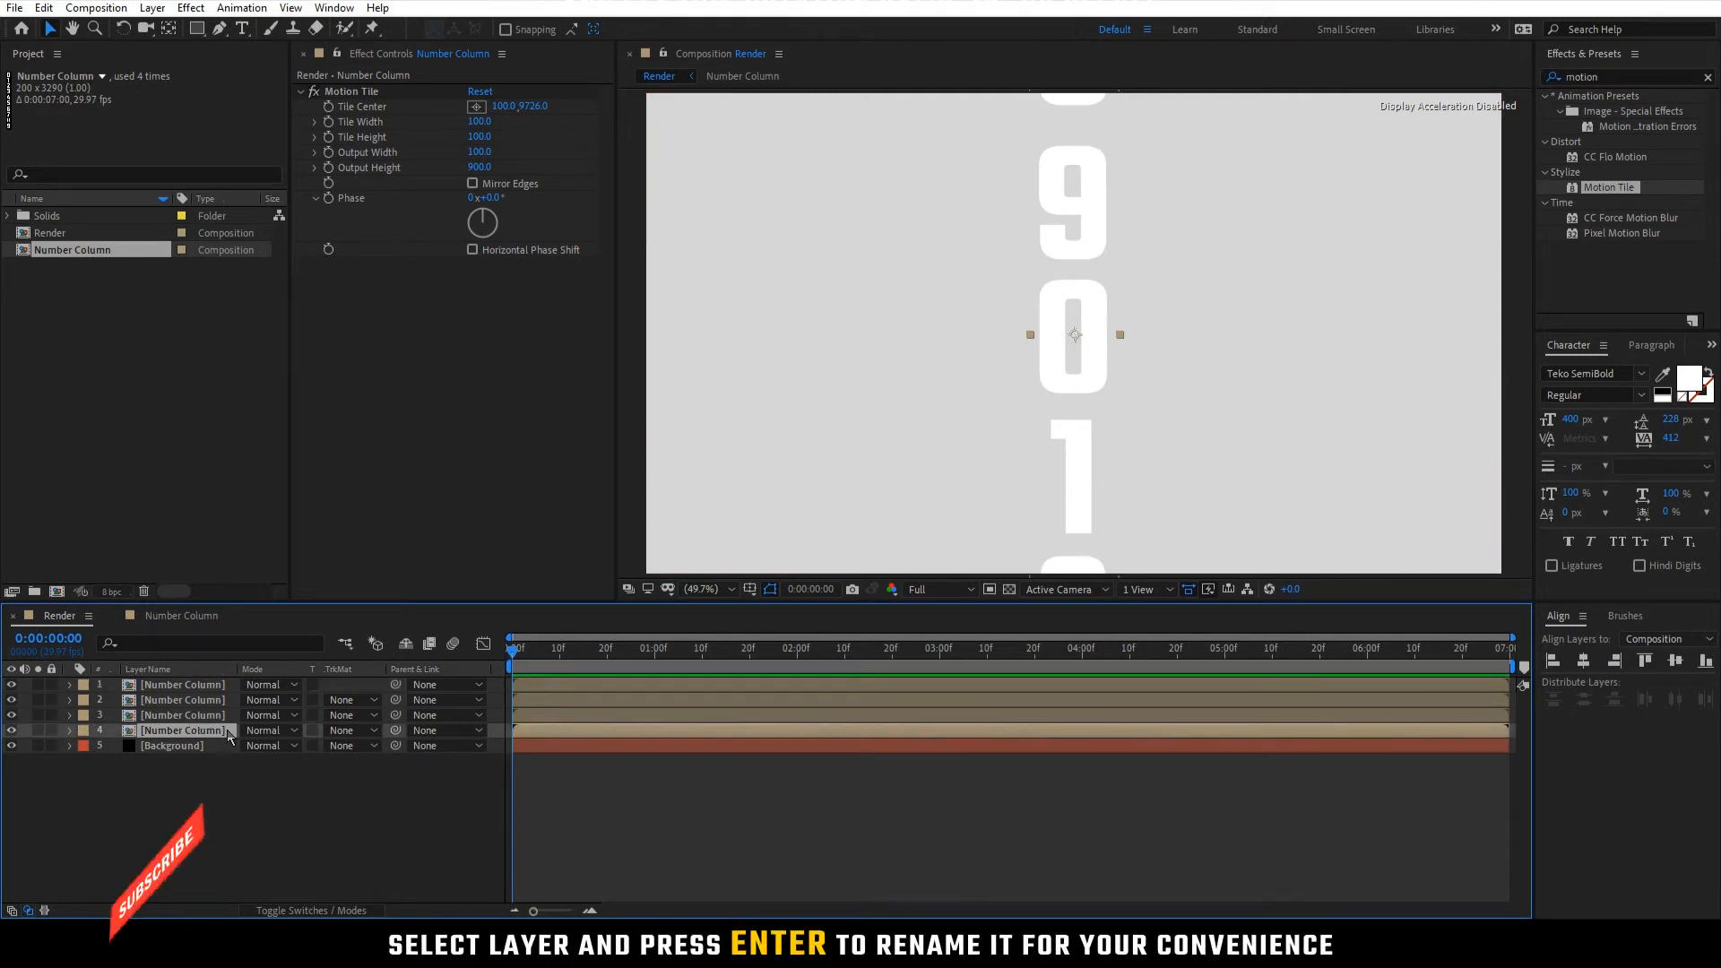
key("Return")
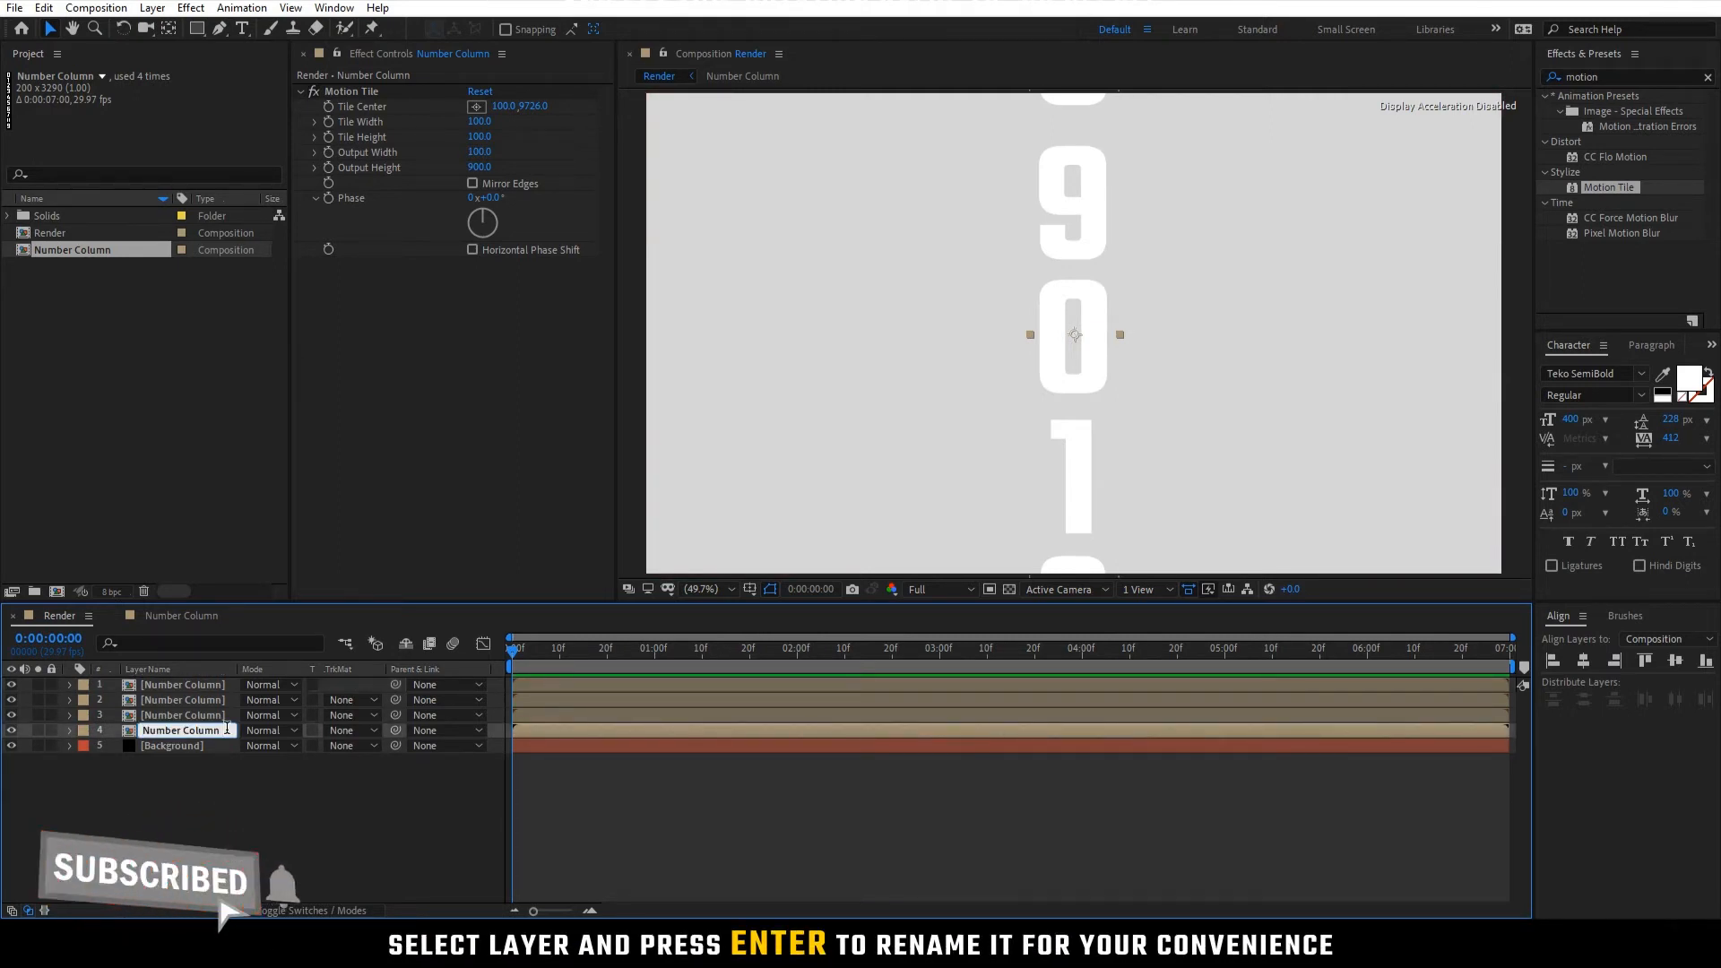
type("ones")
key("Return")
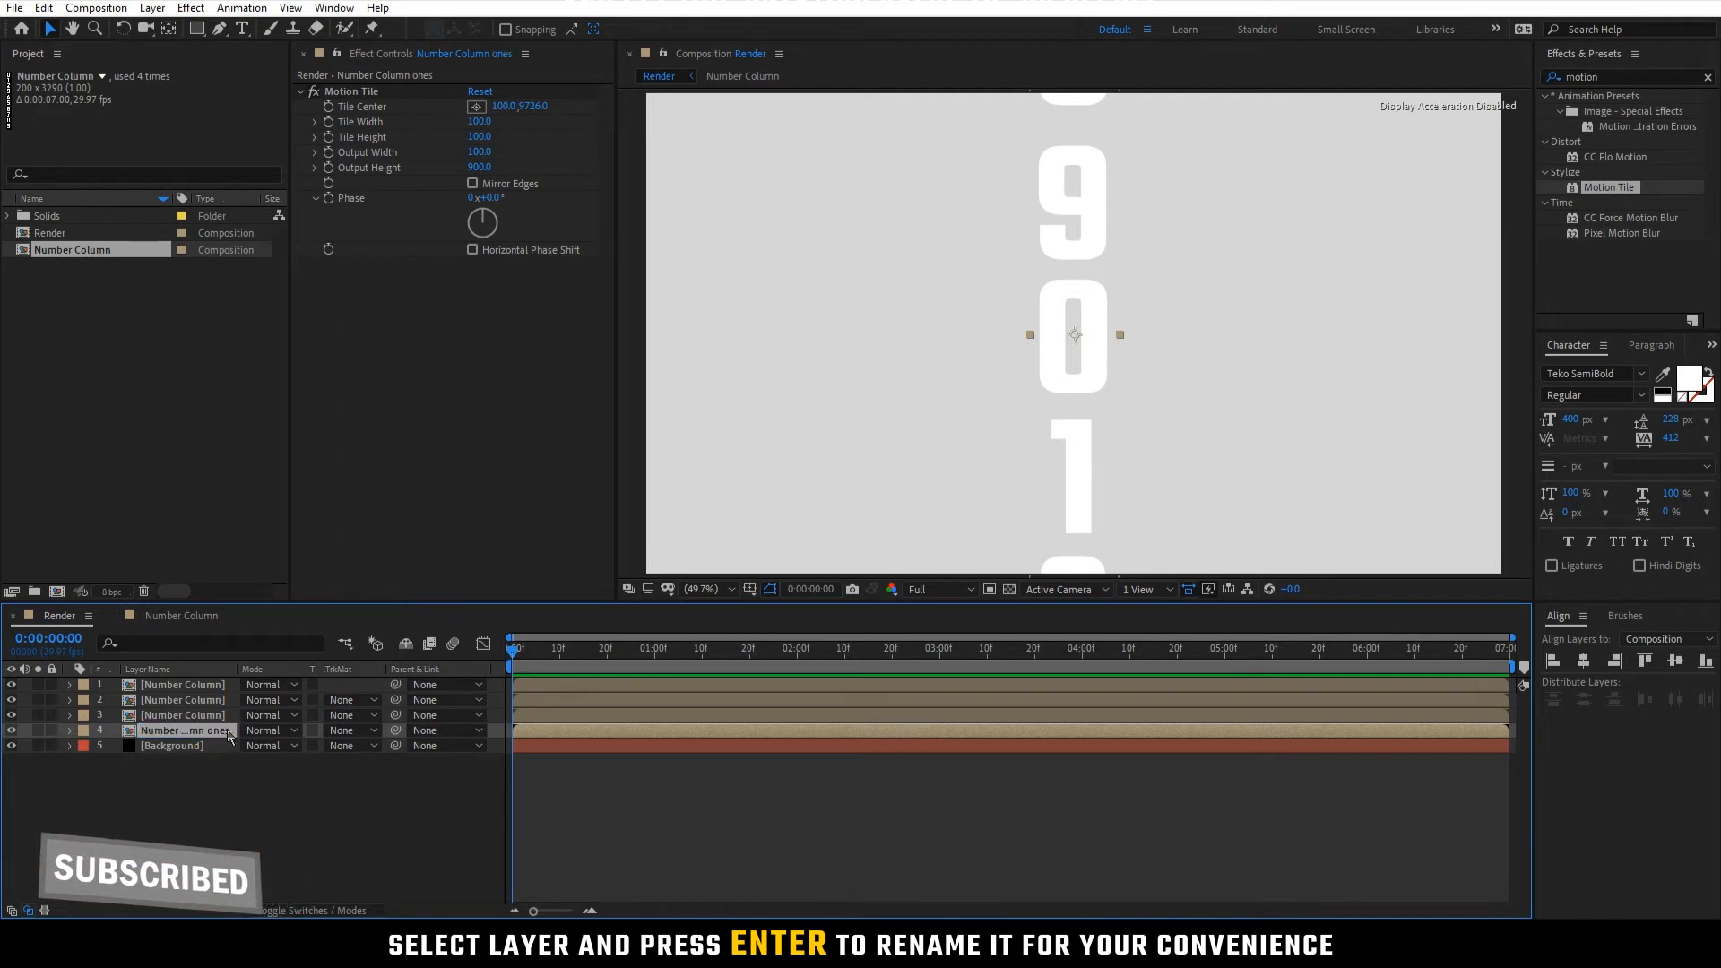
left_click(226, 718)
key("Return")
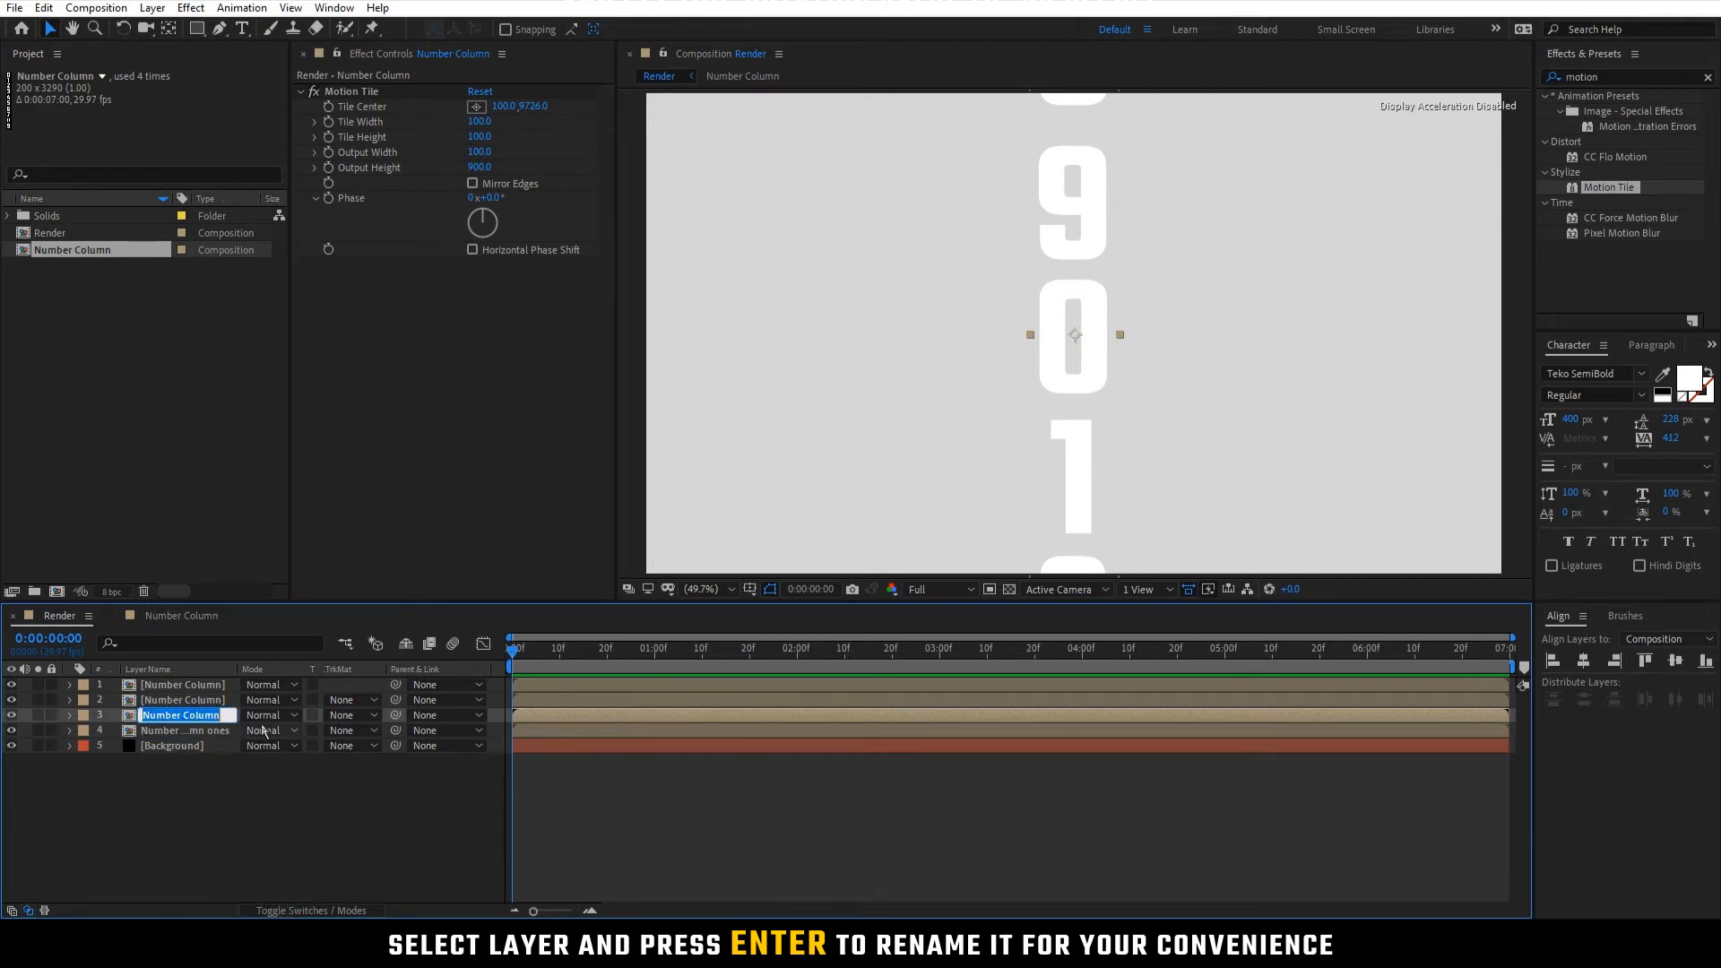
type("tens")
key("Return")
Rename layer 2 as "Number Column hundreds" and layer 1 as "Number Column thousands"
left_click(214, 701)
key("Return")
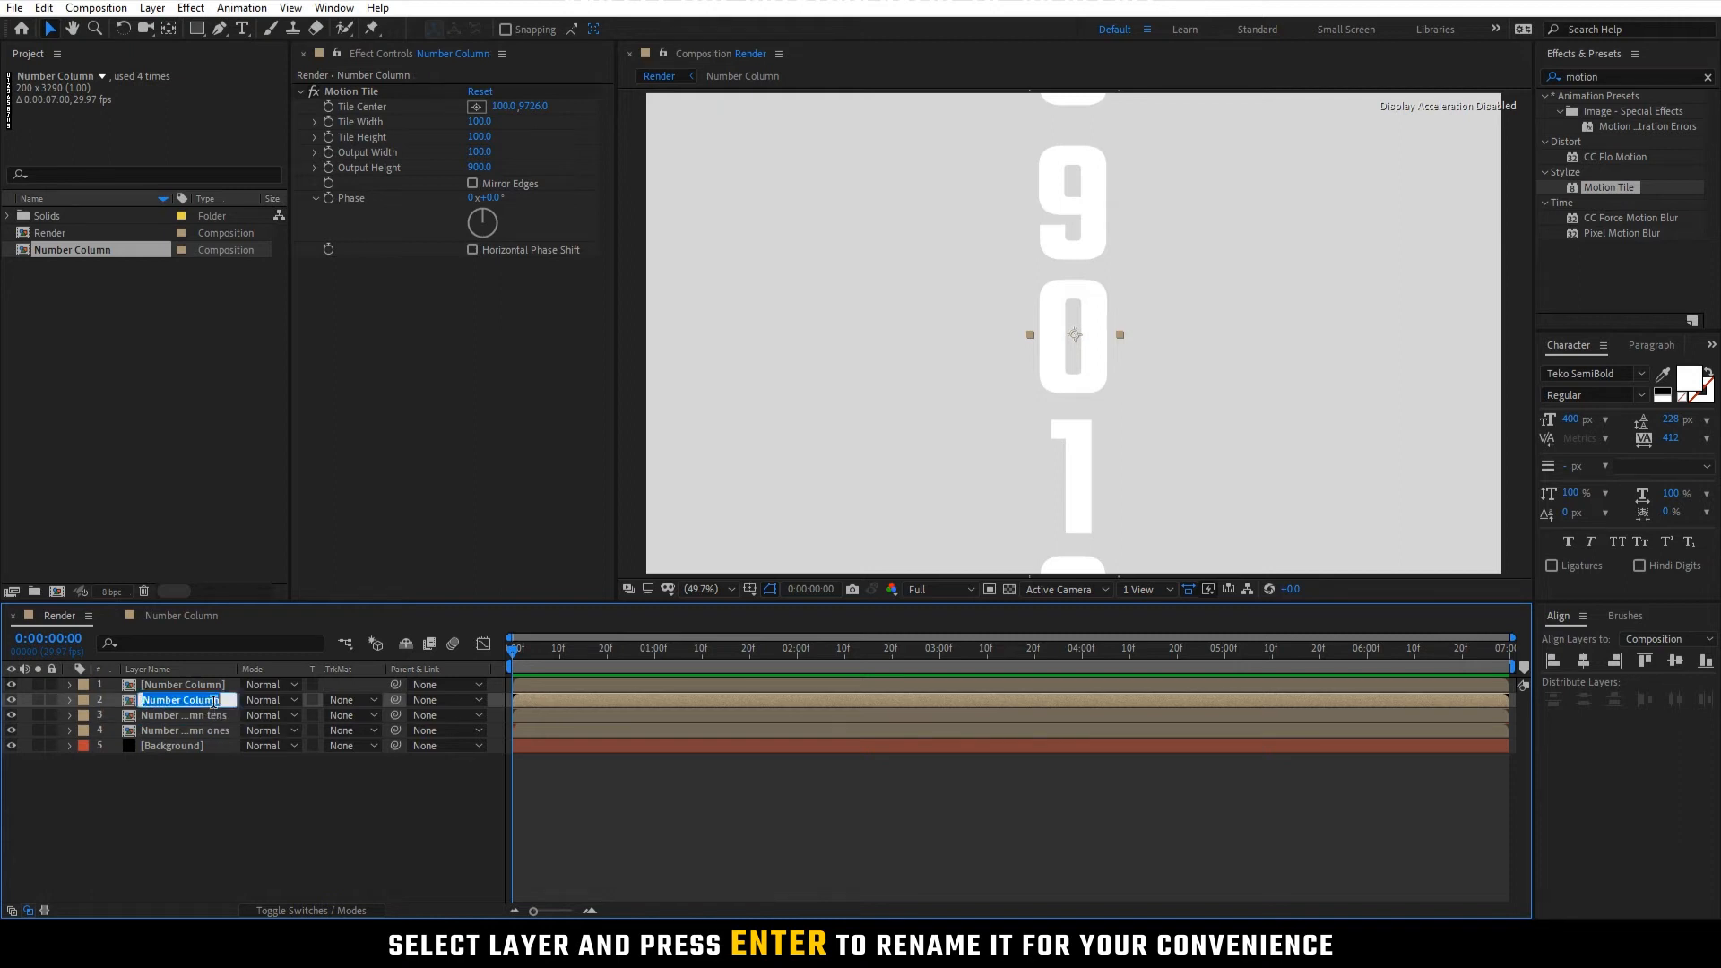
type("hundreds")
key("Return")
left_click(234, 690)
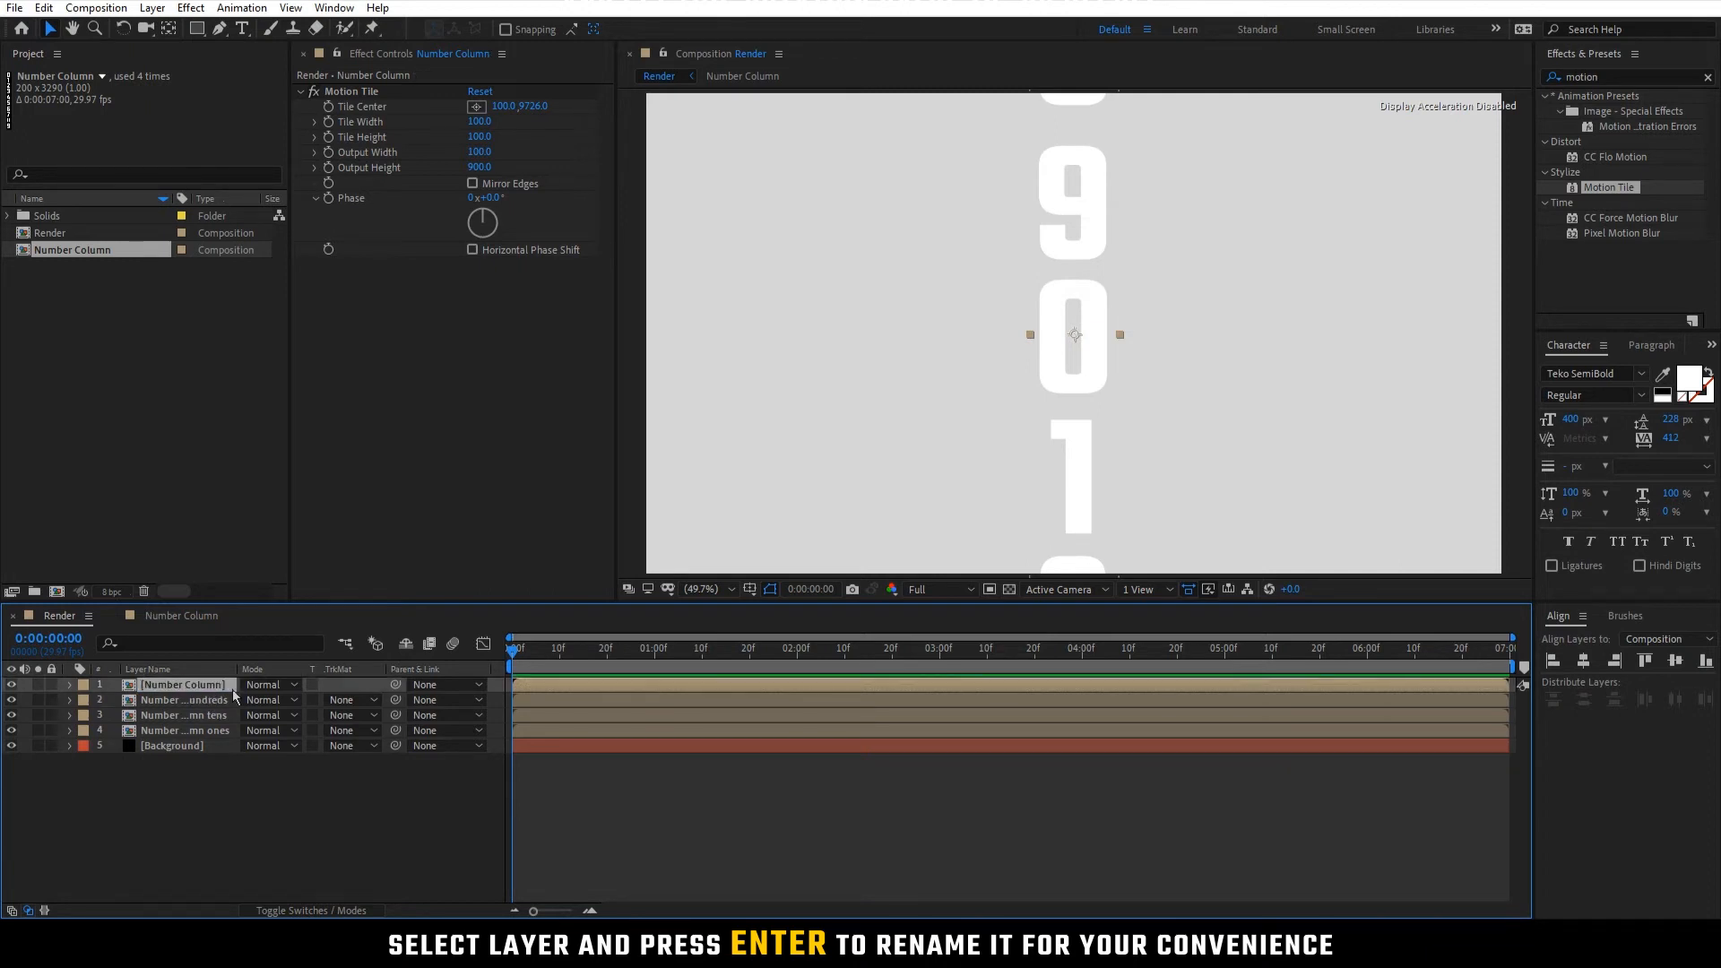
key("Return")
type("thousands")
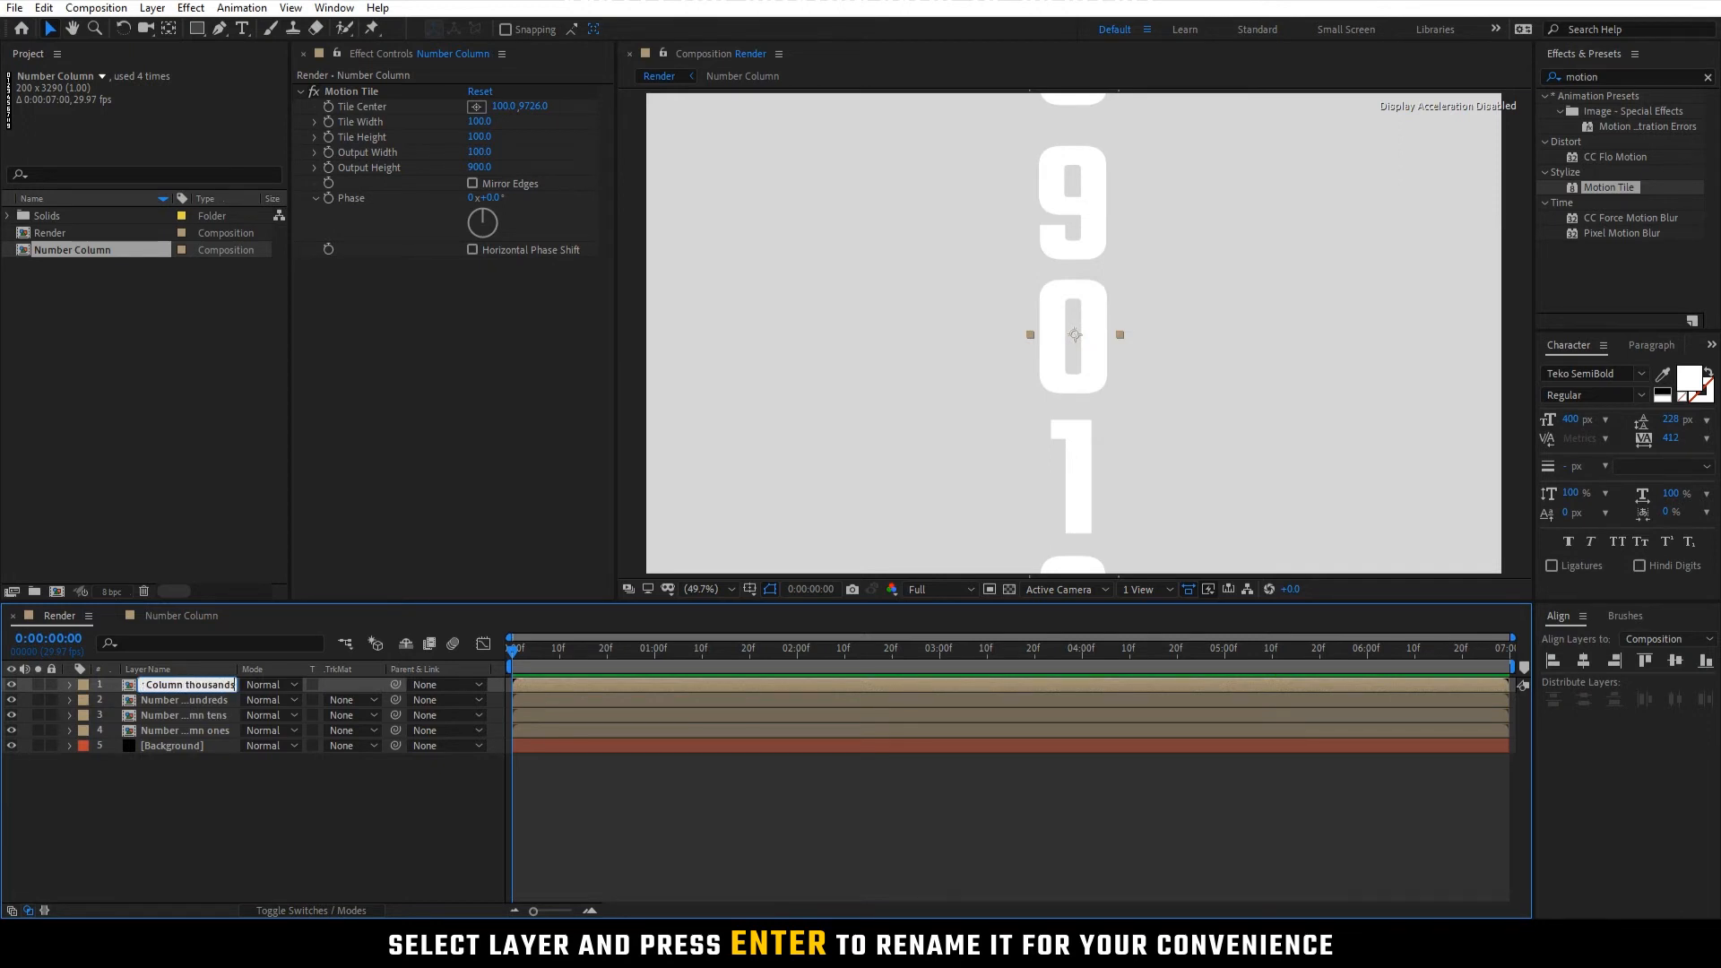
key("Return")
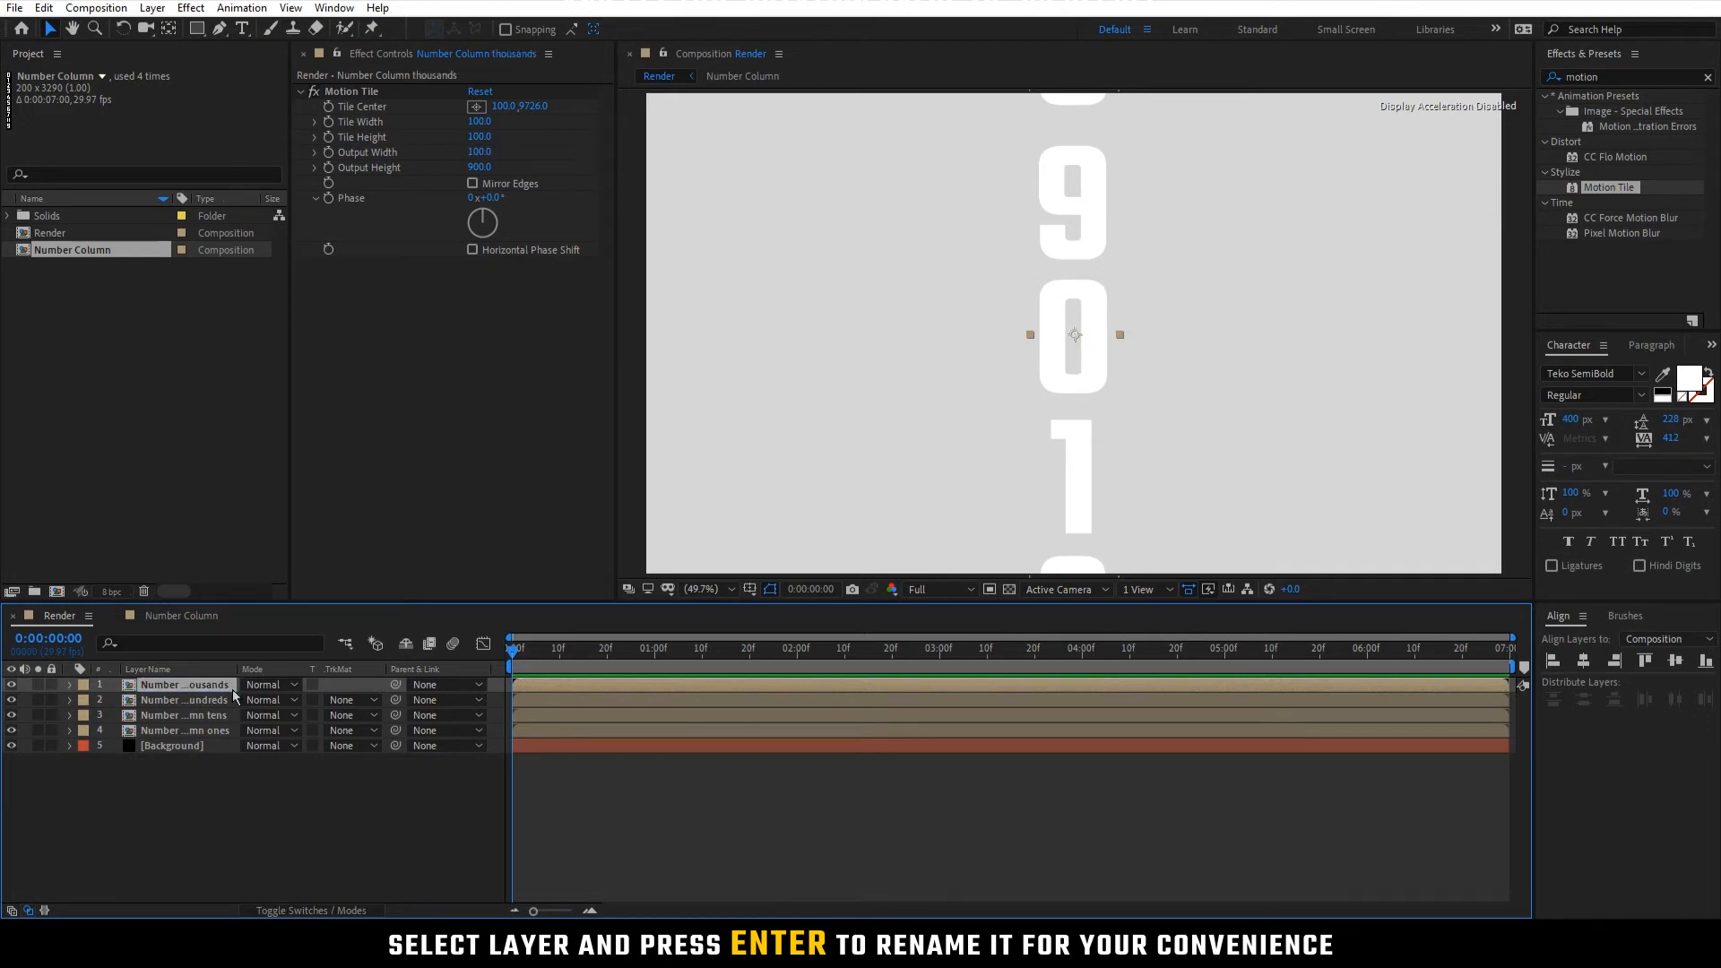
left_click(255, 783)
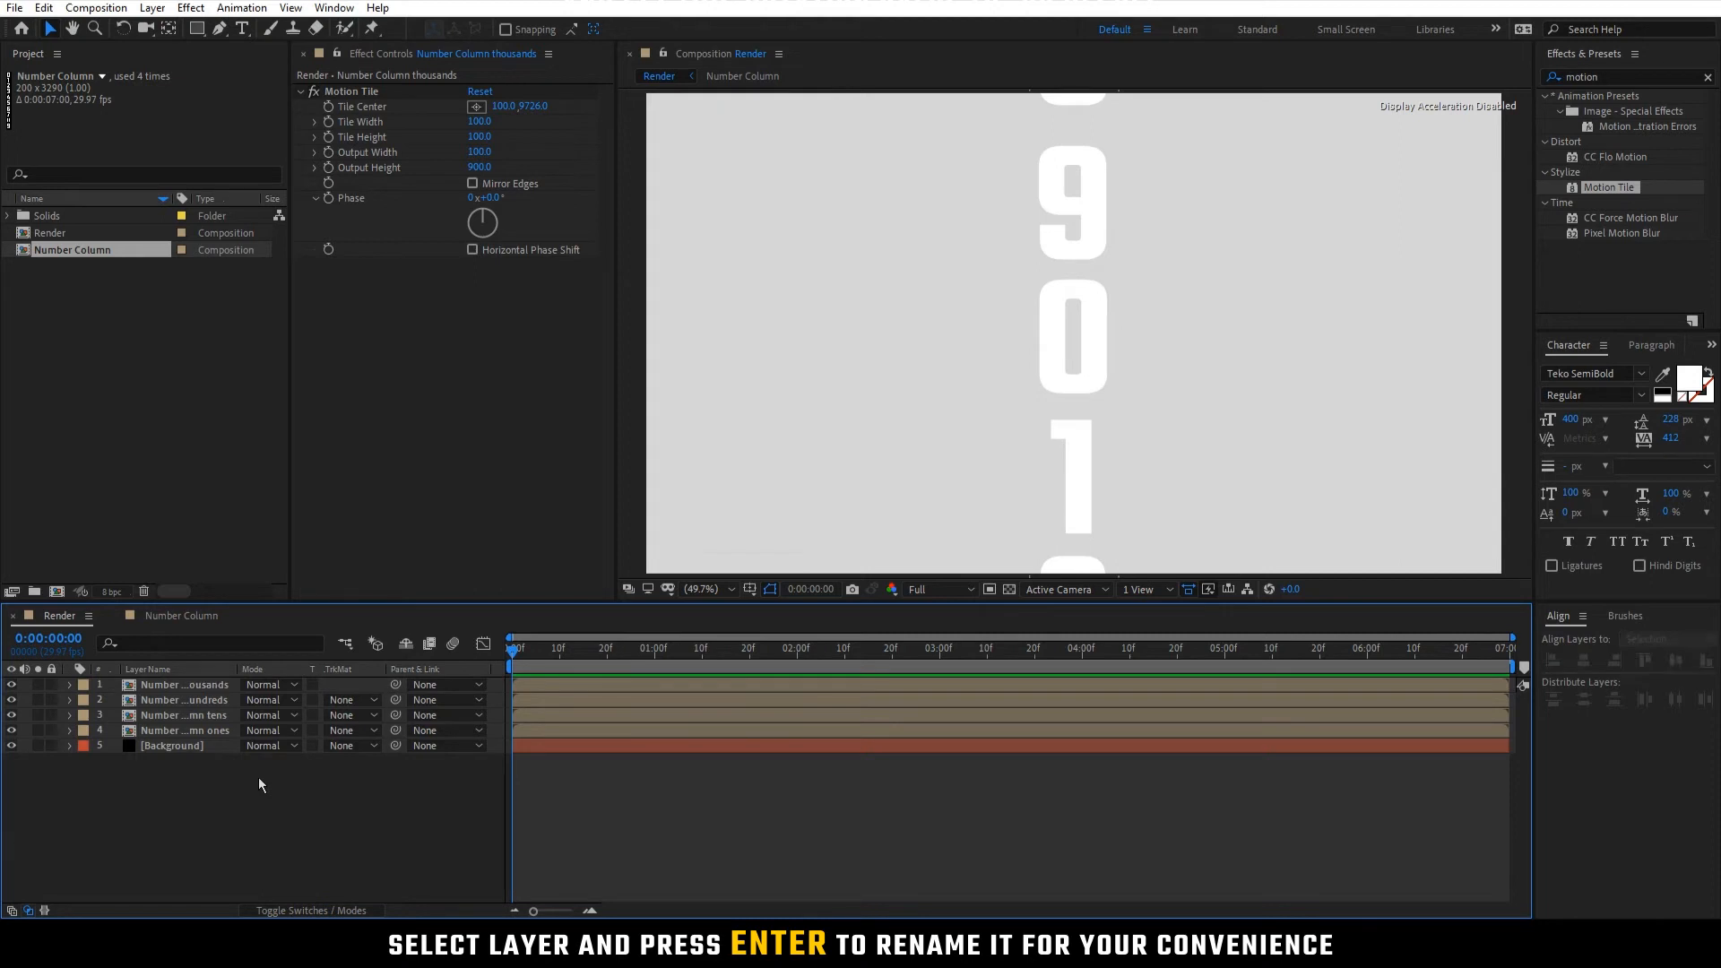
Move the ones and tens layers together 100 px to the right in the composition
left_click(222, 732)
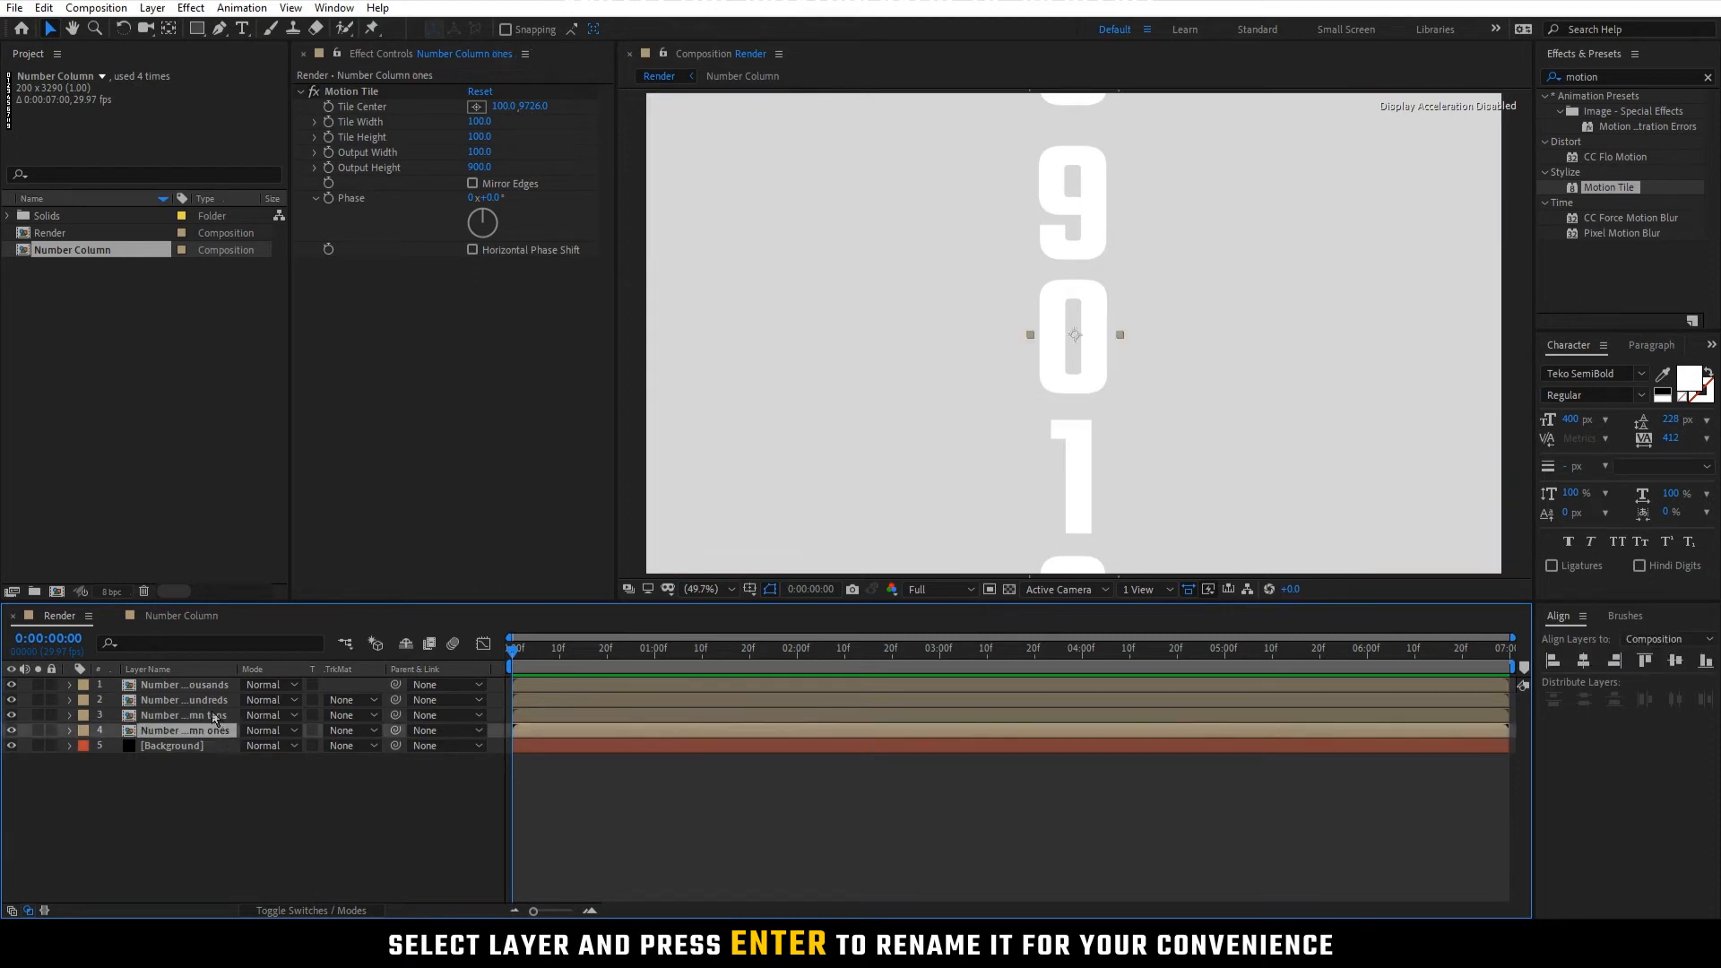
left_click(215, 715, "shift")
key("shift+Right")
key("shift+Right")
key("shift+Right")
key("shift+Right")
key("shift+Right")
key("shift+Right")
key("shift+Right")
key("shift+Right")
key("shift+Right")
key("shift+Right")
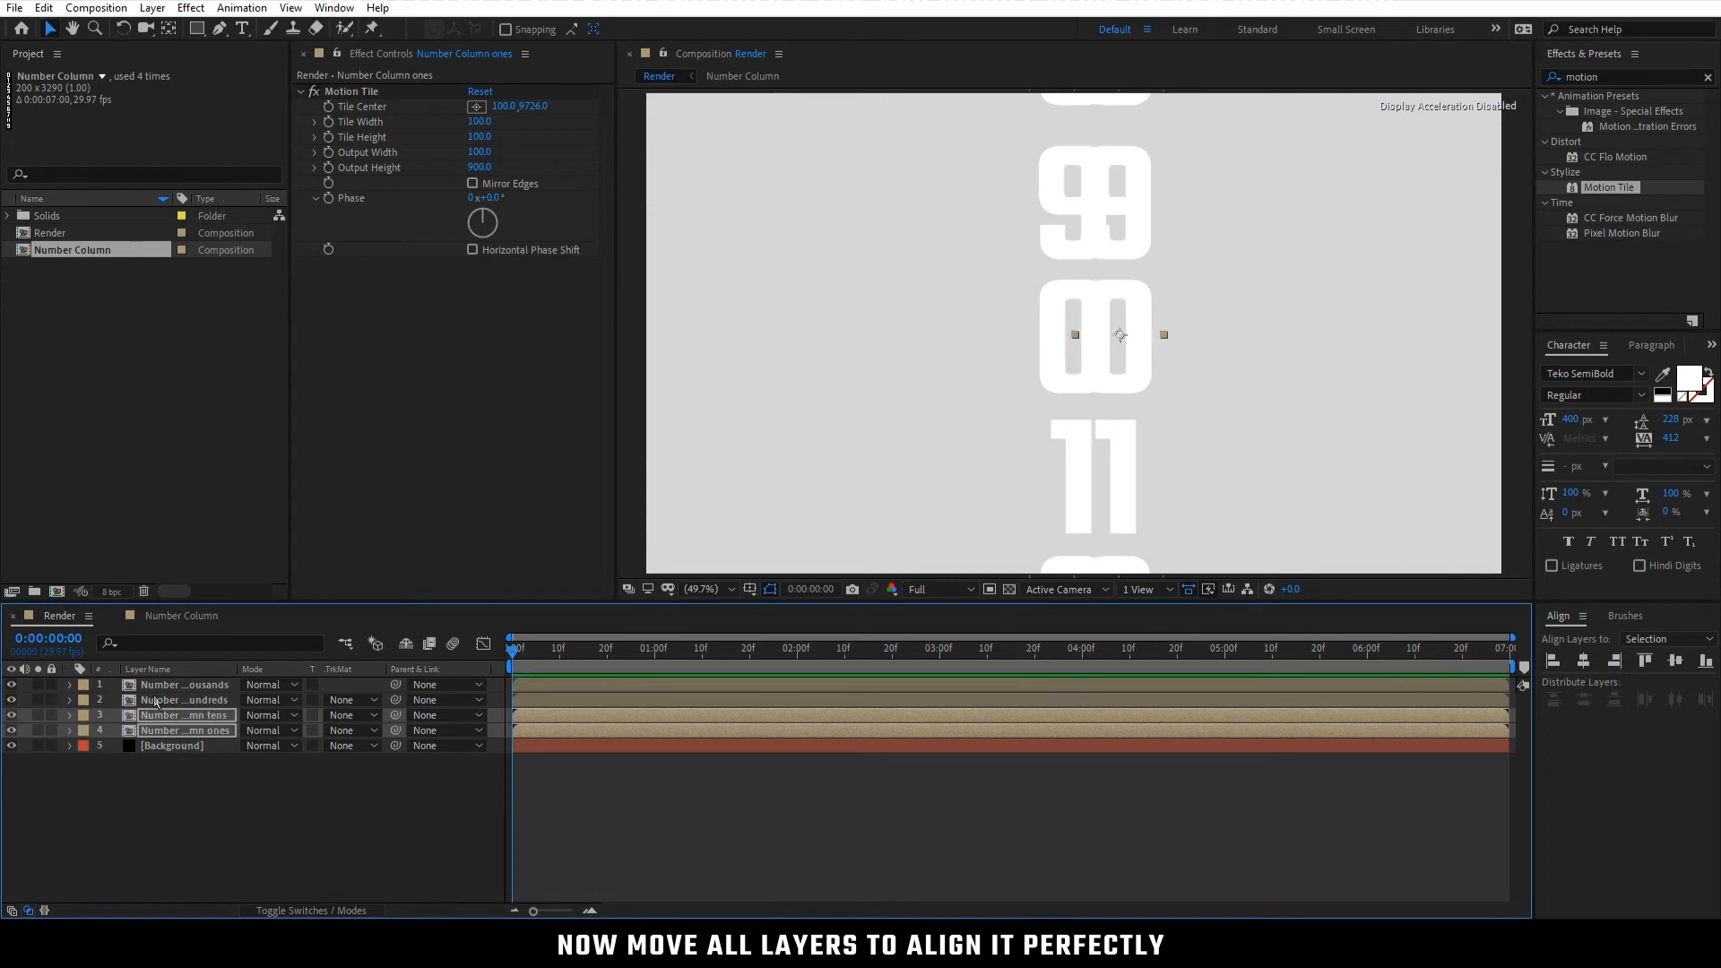
Move the hundreds and thousands layers together 100 px to the left in the composition
left_click(186, 705)
left_click(192, 688, "shift")
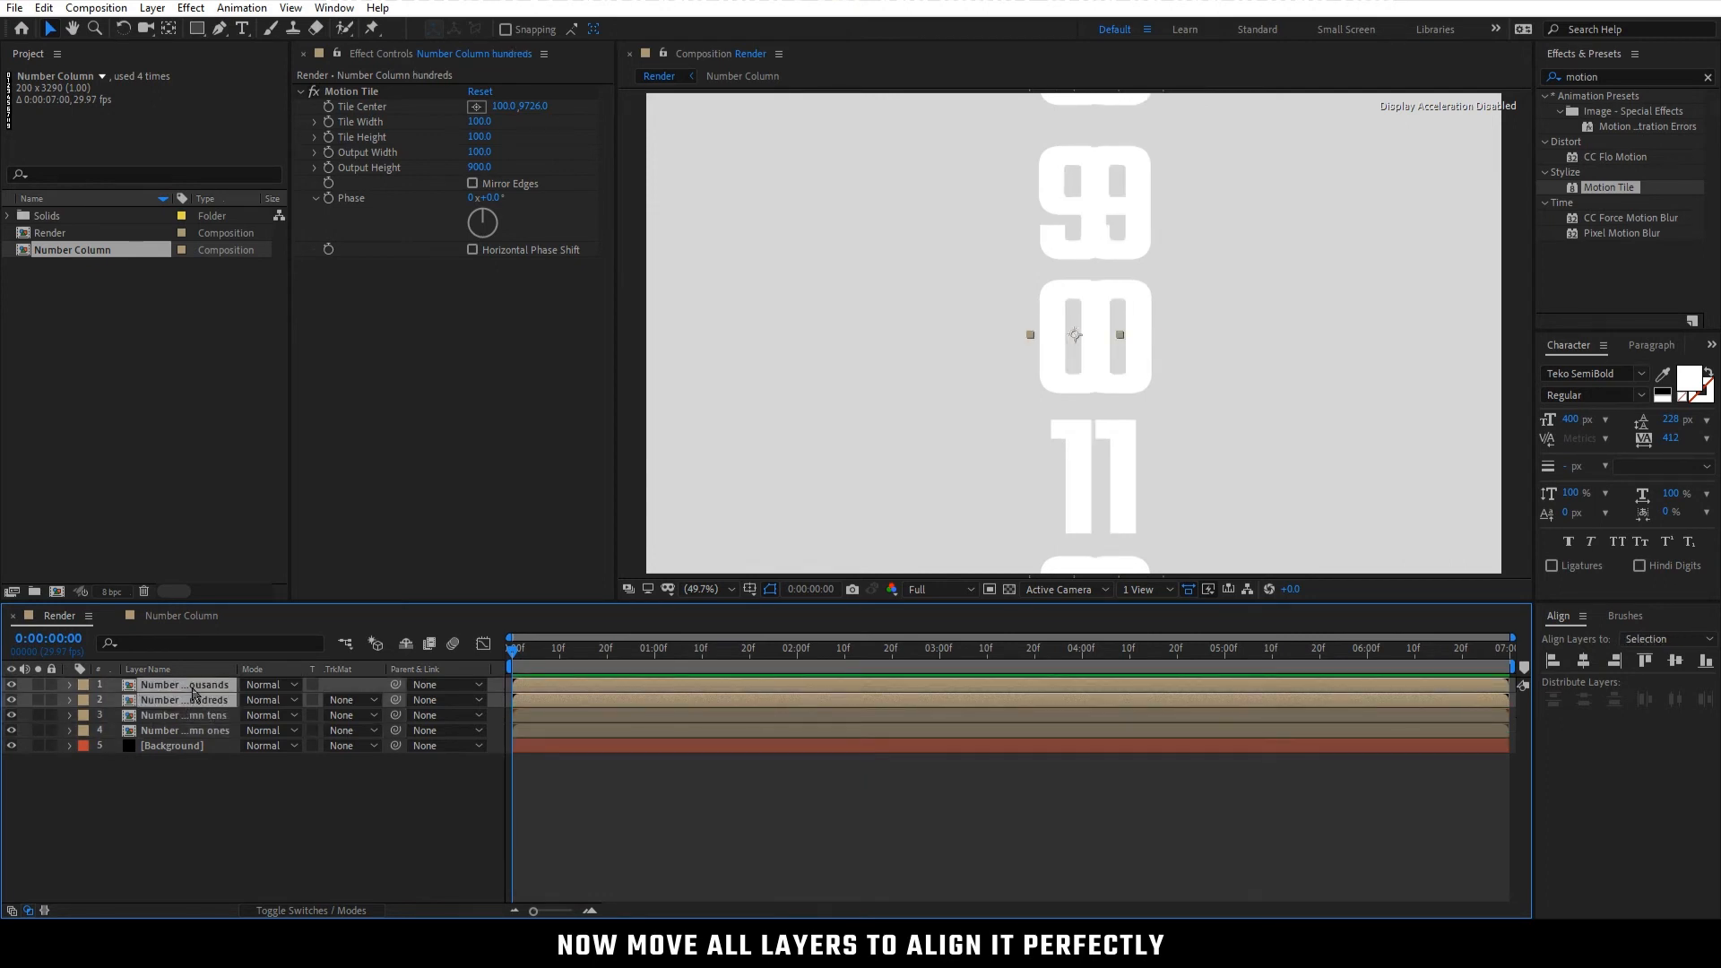
key("shift+Left")
key("shift+Left")
key("shift+Left")
key("shift+Left")
key("shift+Left")
key("shift+Left")
key("shift+Left")
key("shift+Left")
key("shift+Left")
key("shift+Left")
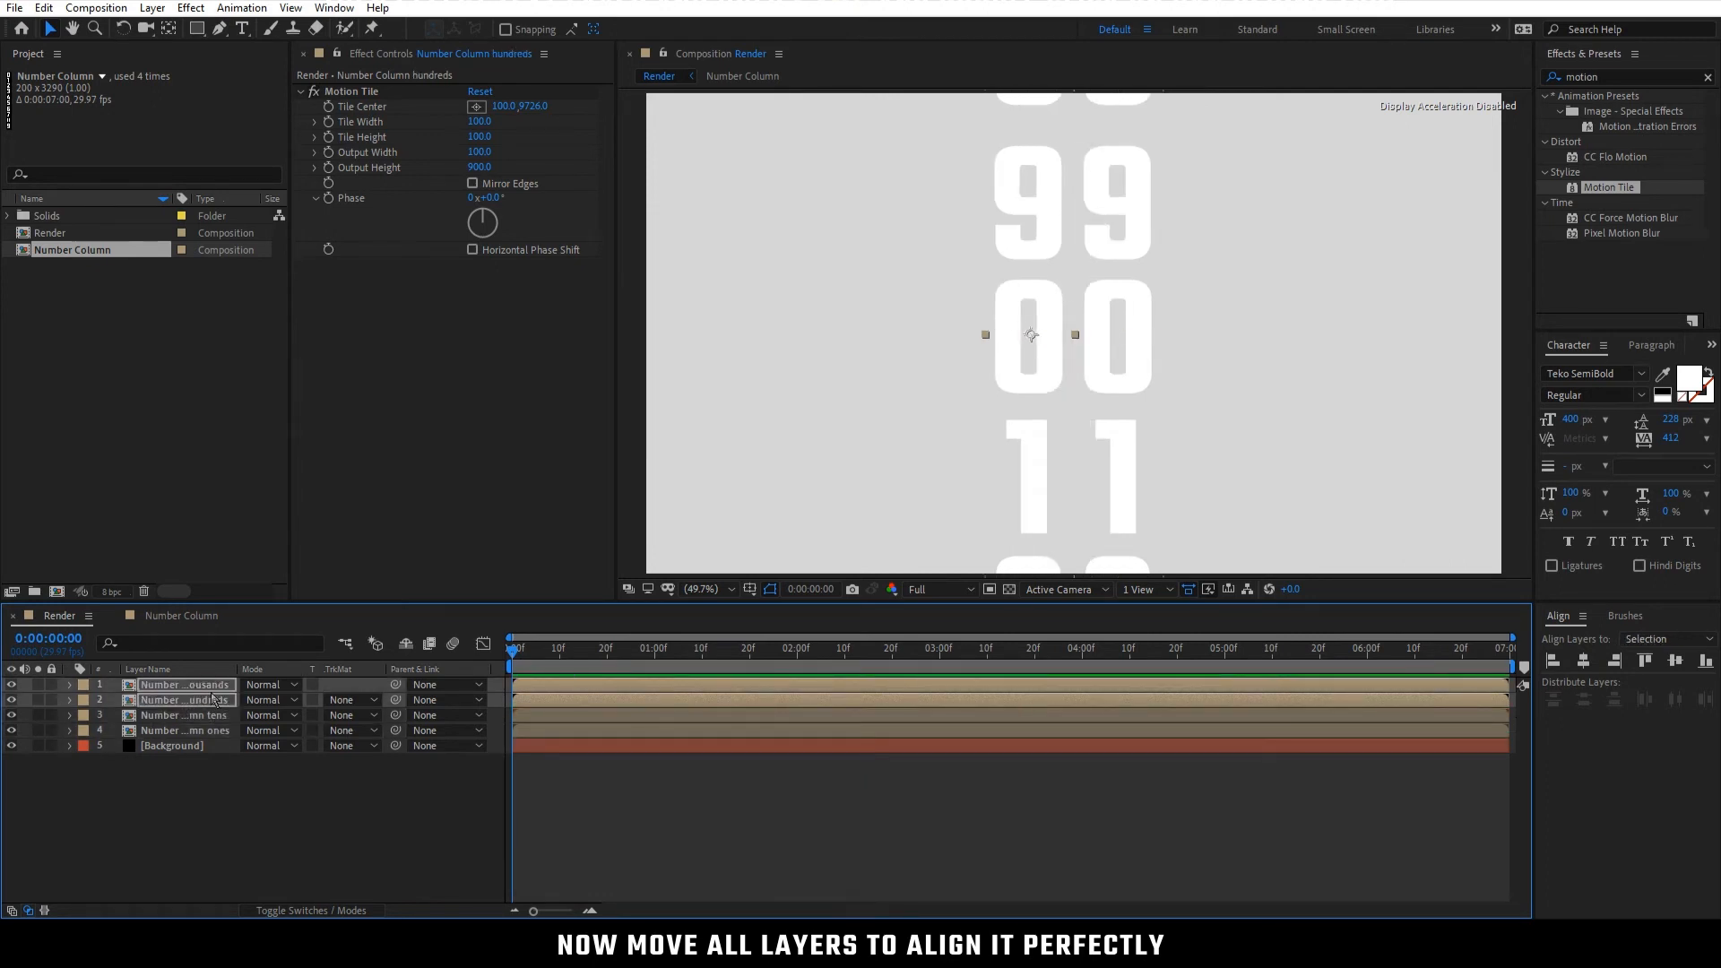
Move the ones layer a further 200 px to the right so it stands beside the tens column
left_click(206, 733)
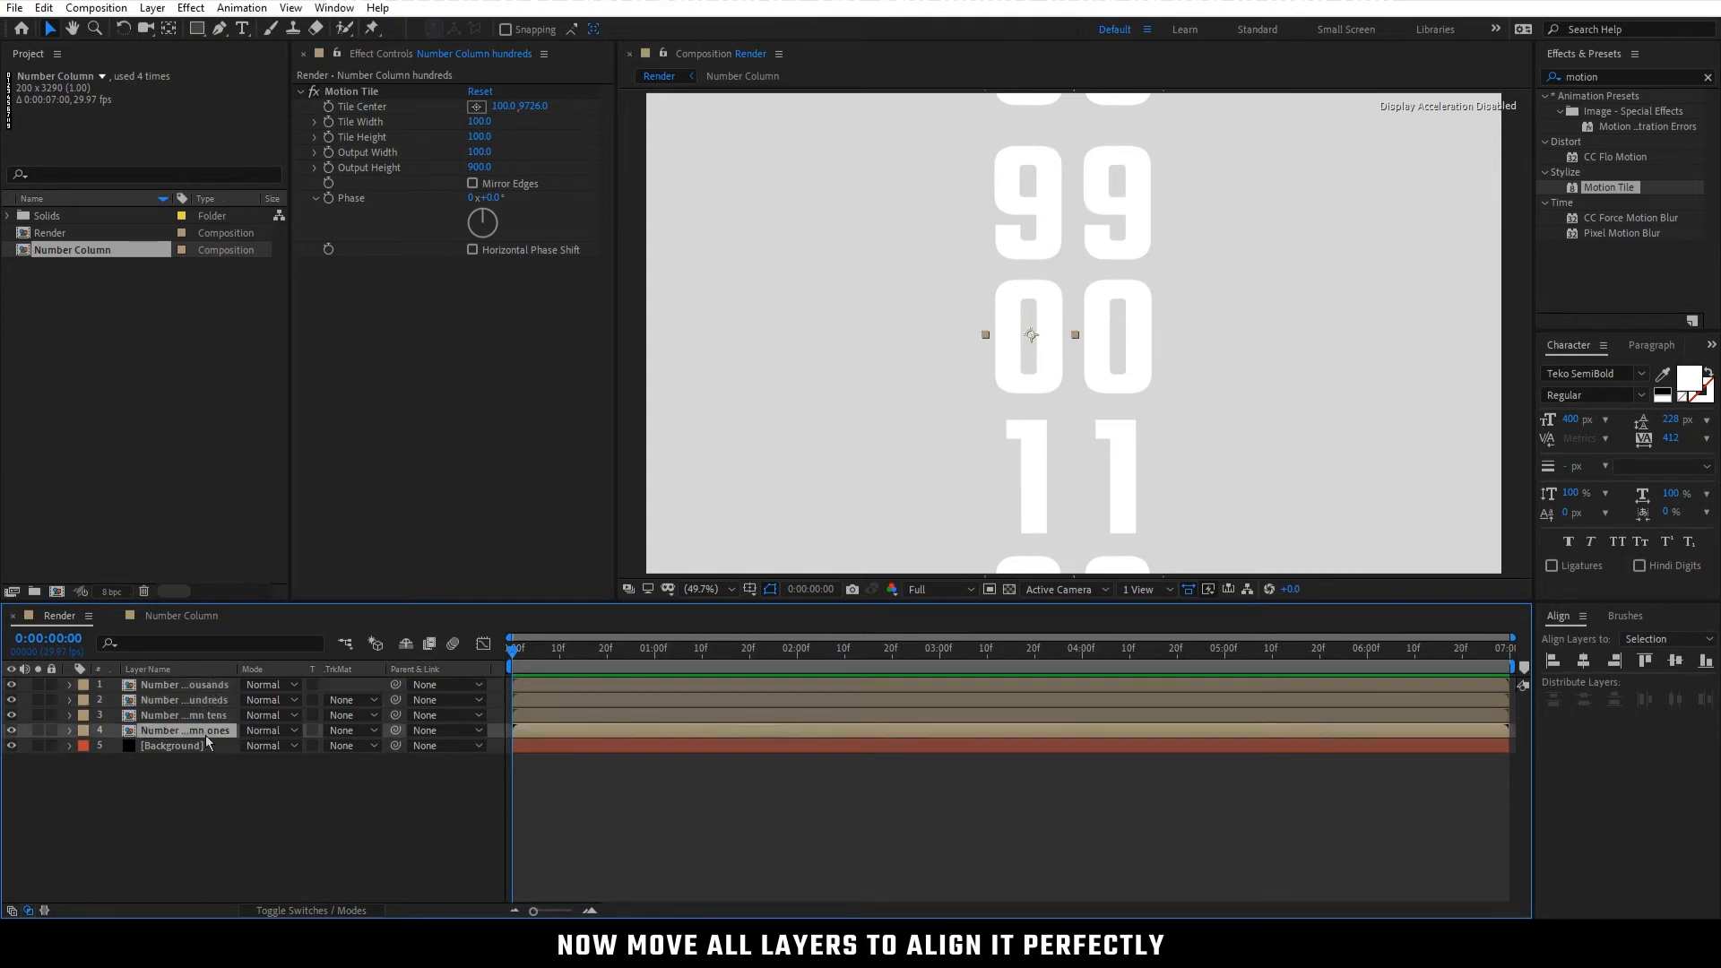
key("shift+Right")
key("shift+Right")
key("shift+Right")
key("shift+Right")
key("shift+Right")
key("shift+Right")
key("shift+Right")
key("shift+Right")
key("shift+Right")
key("shift+Right")
key("shift+Right")
key("shift+Right")
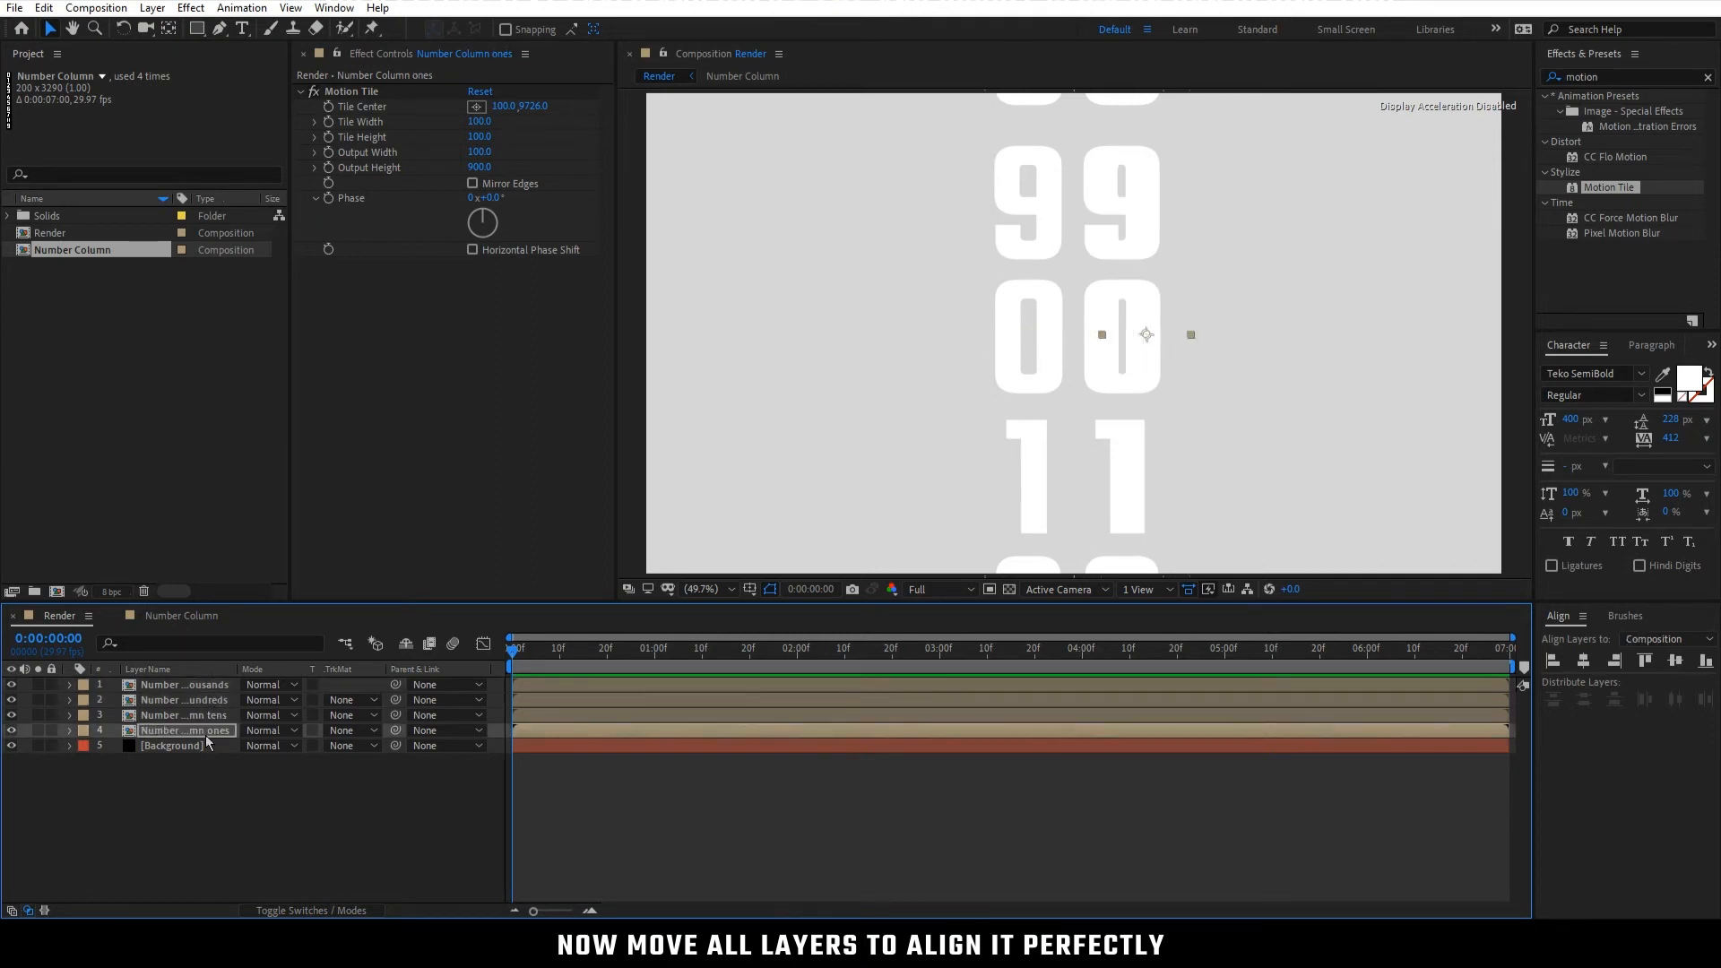
key("shift+Right")
key("shift+Right")
key("shift+Right")
key("shift+Right")
key("shift+Right")
key("shift+Right")
key("shift+Right")
key("shift+Right")
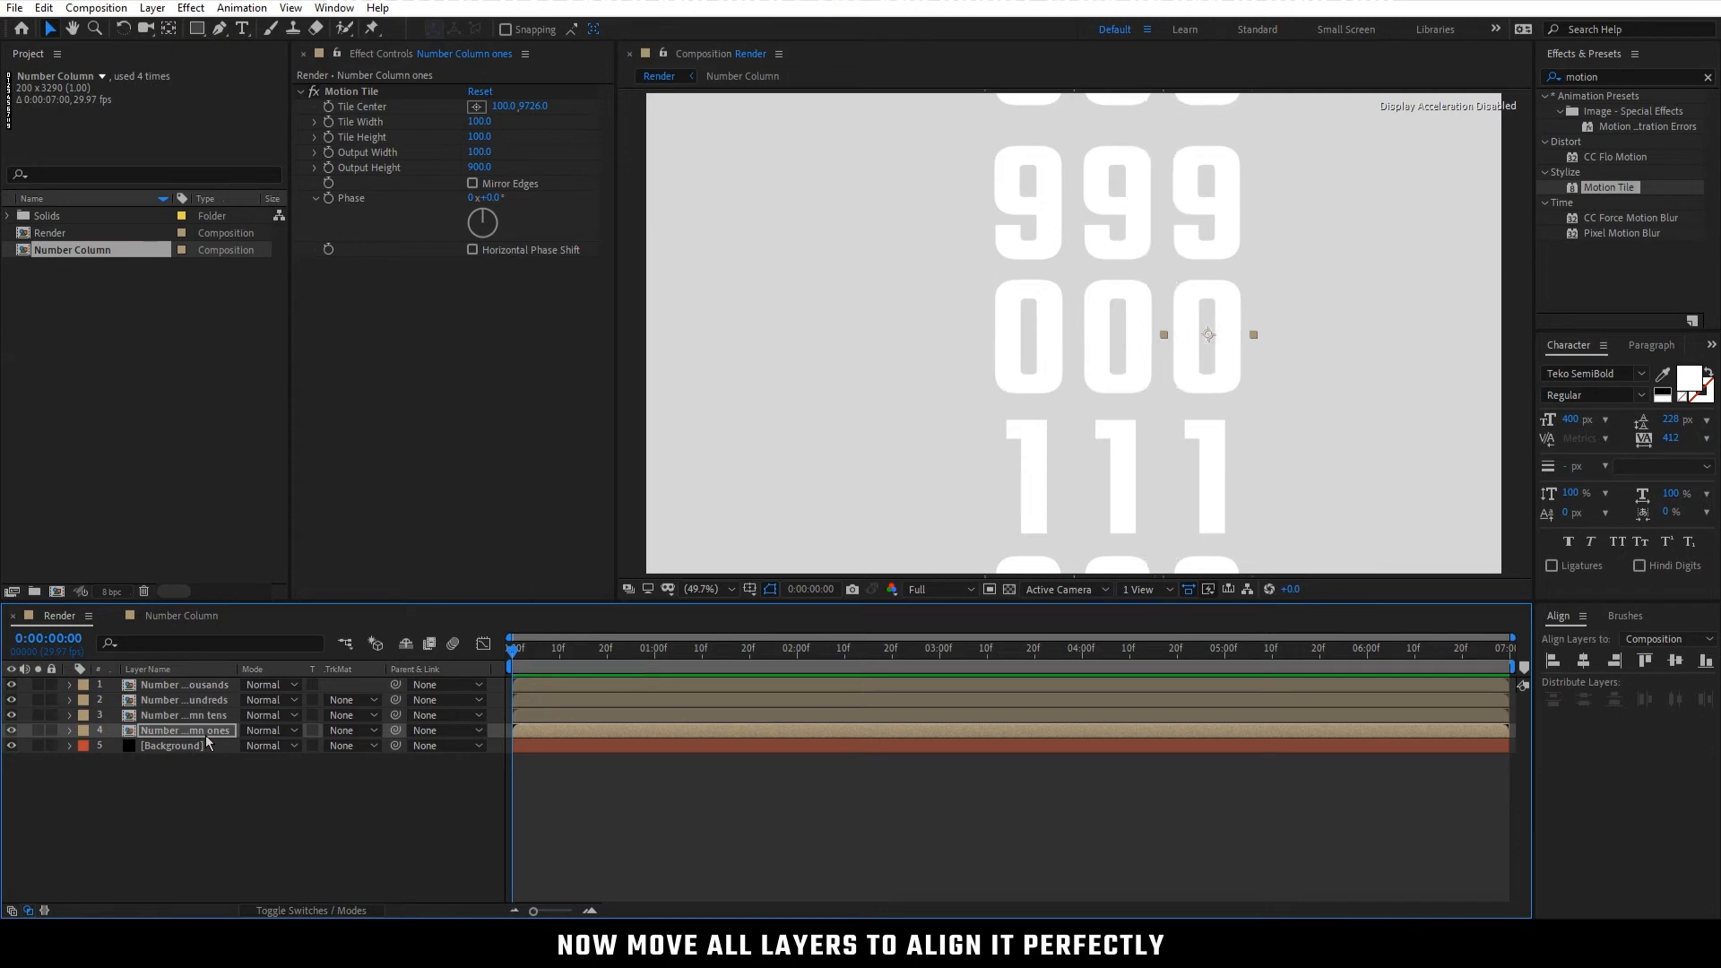
Move the thousands layer a further 200 px to the left so it stands beside the hundreds column
left_click(209, 687)
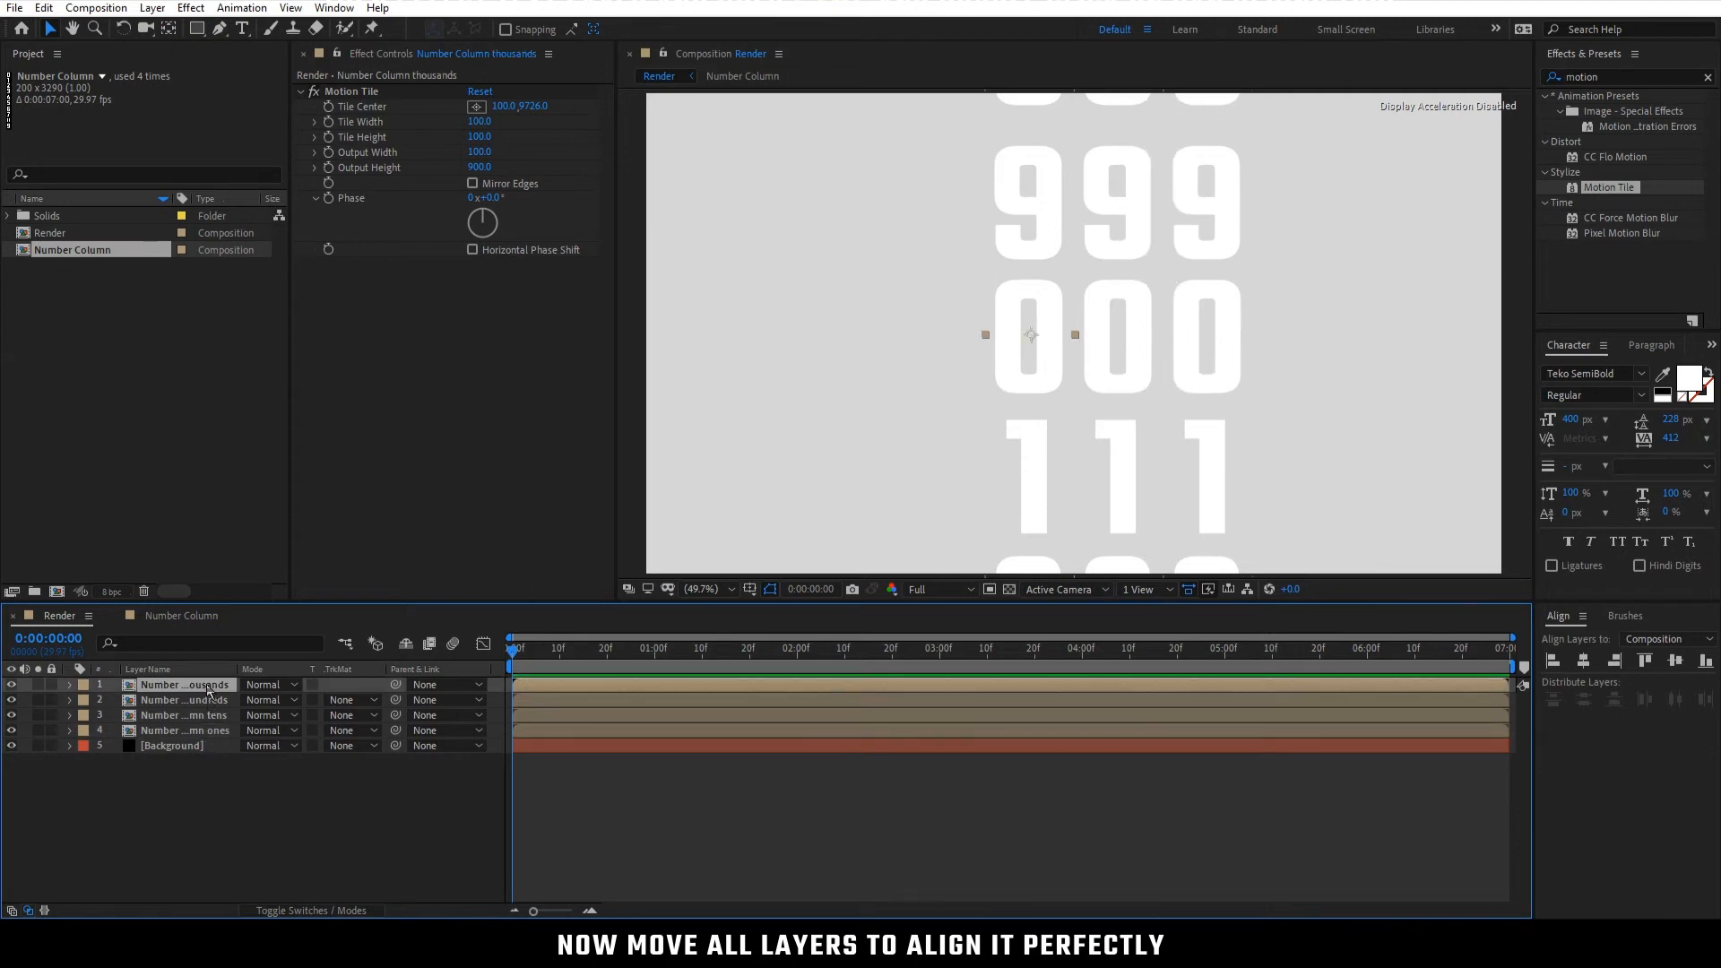
key("shift+Left")
key("shift+Left")
key("shift+Left")
key("shift+Left")
key("shift+Left")
key("shift+Left")
key("shift+Left")
key("shift+Left")
key("shift+Left")
key("shift+Left")
key("shift+Left")
key("shift+Left")
key("shift+Left")
key("shift+Left")
key("shift+Left")
key("shift+Left")
key("shift+Left")
key("shift+Left")
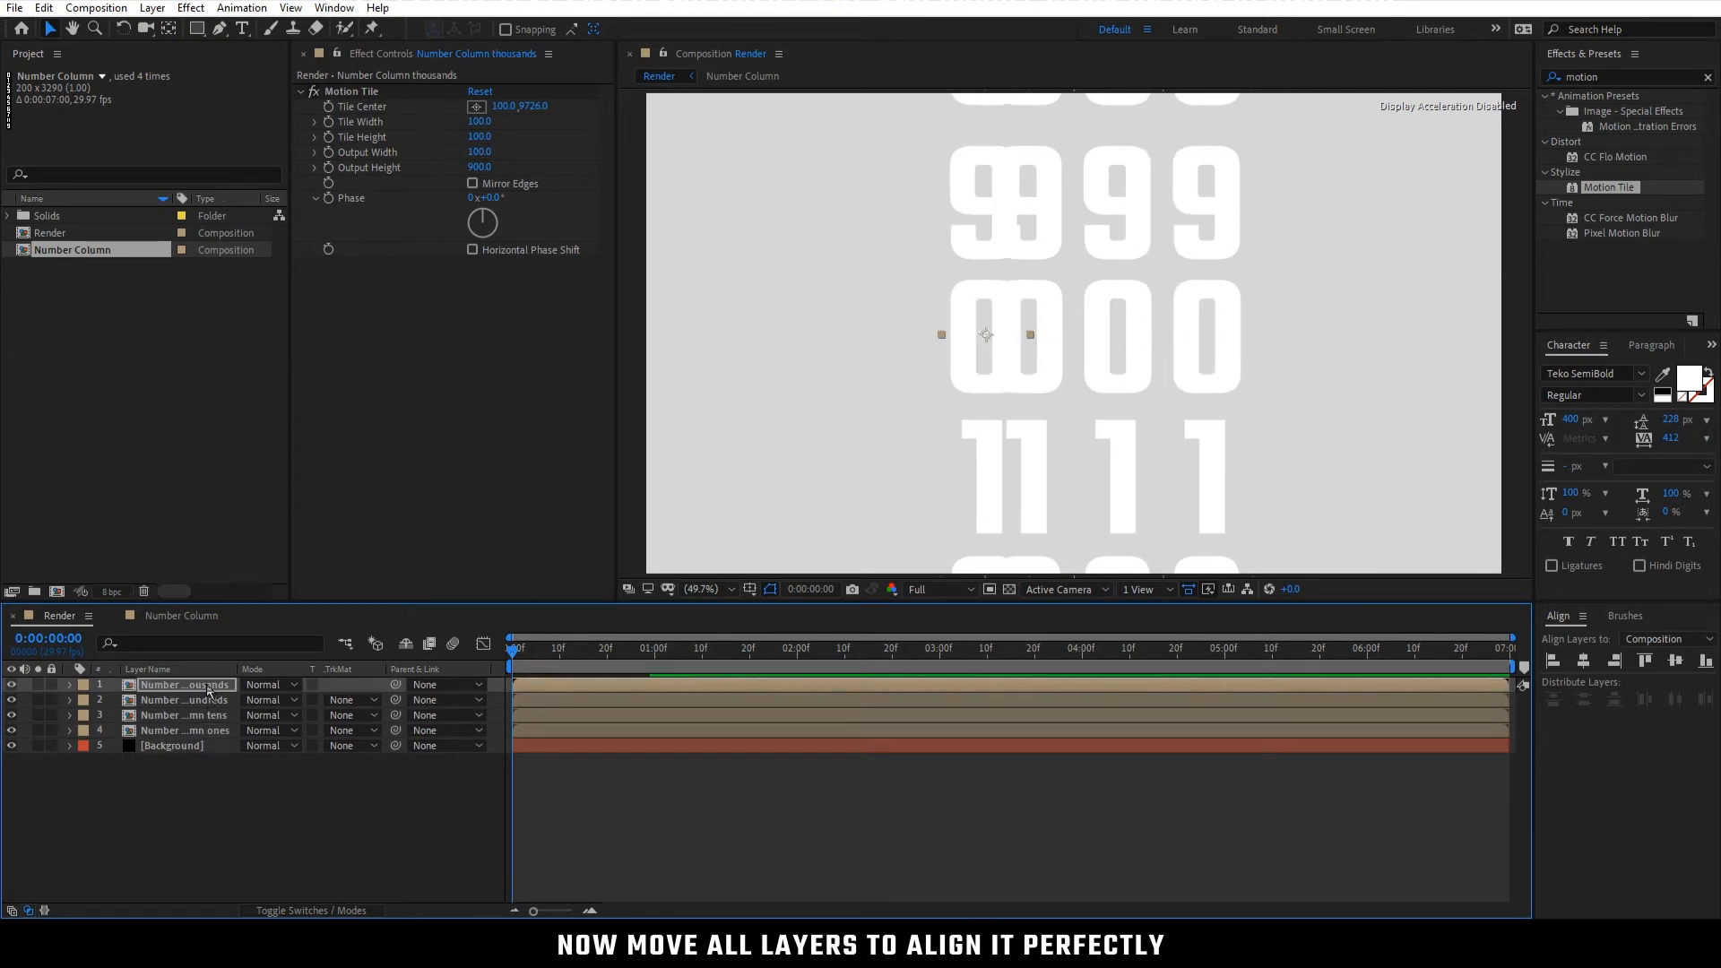
key("shift+Left")
key("shift+Left")
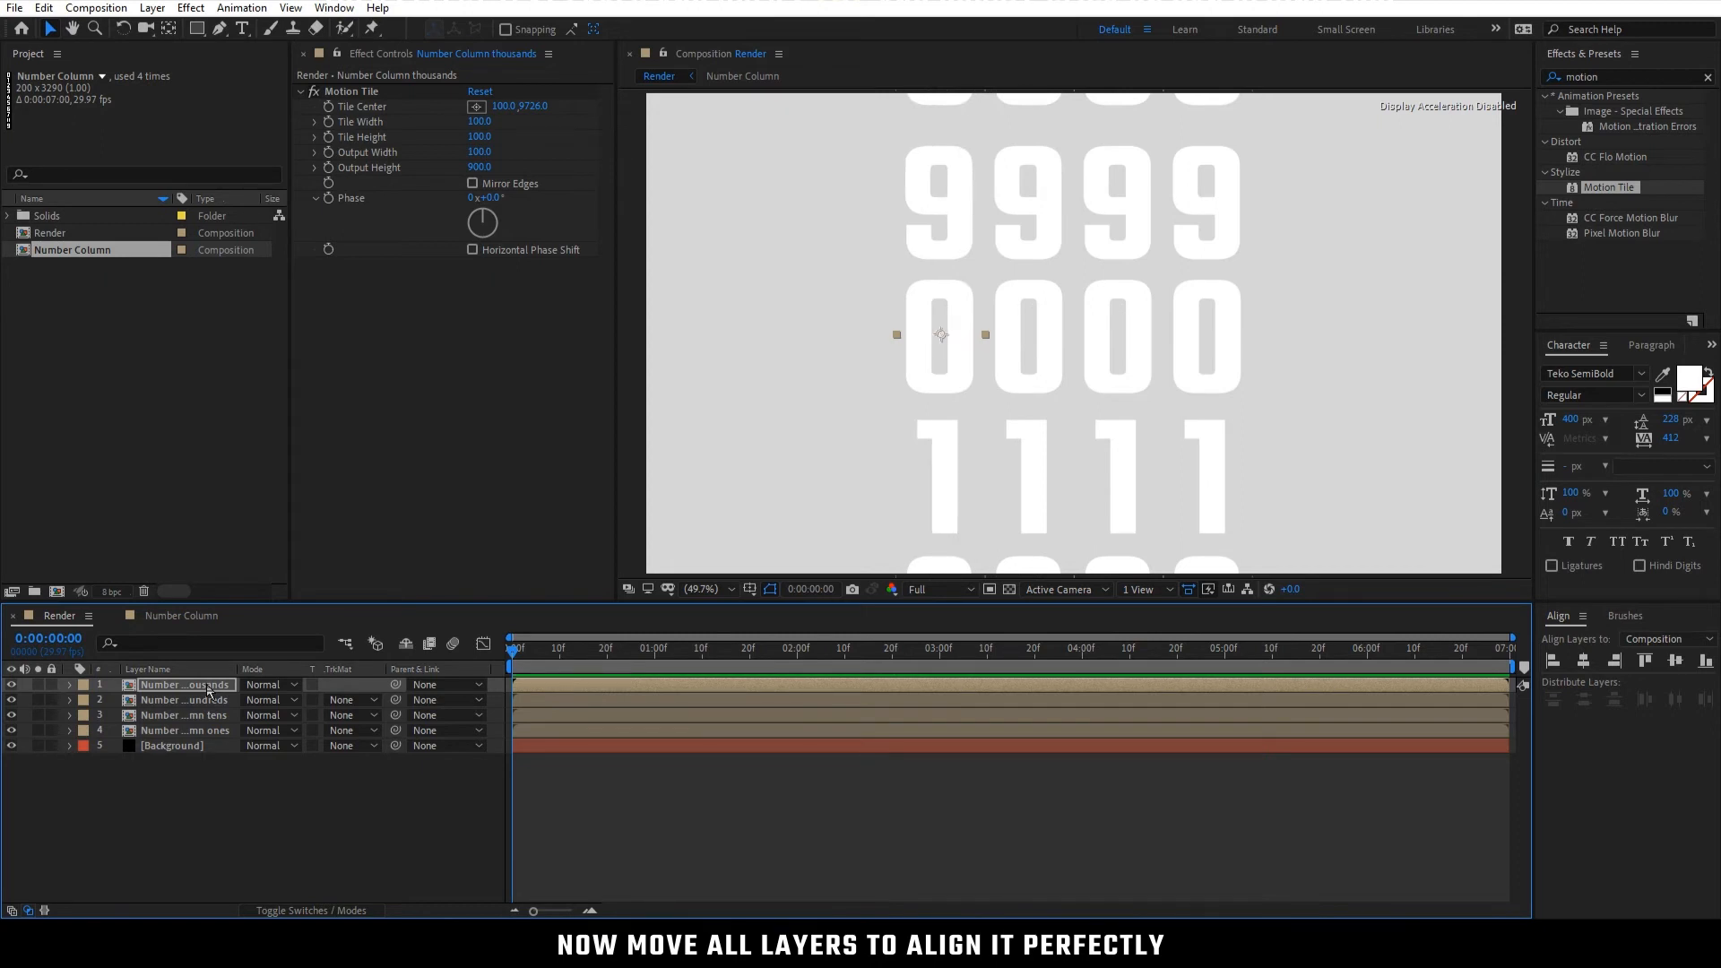
Keyframe the thousands layer's Tile Center on the first frame and set its Y to 5821 at 5 seconds, bringing digit 2 into the middle row
left_click(214, 789)
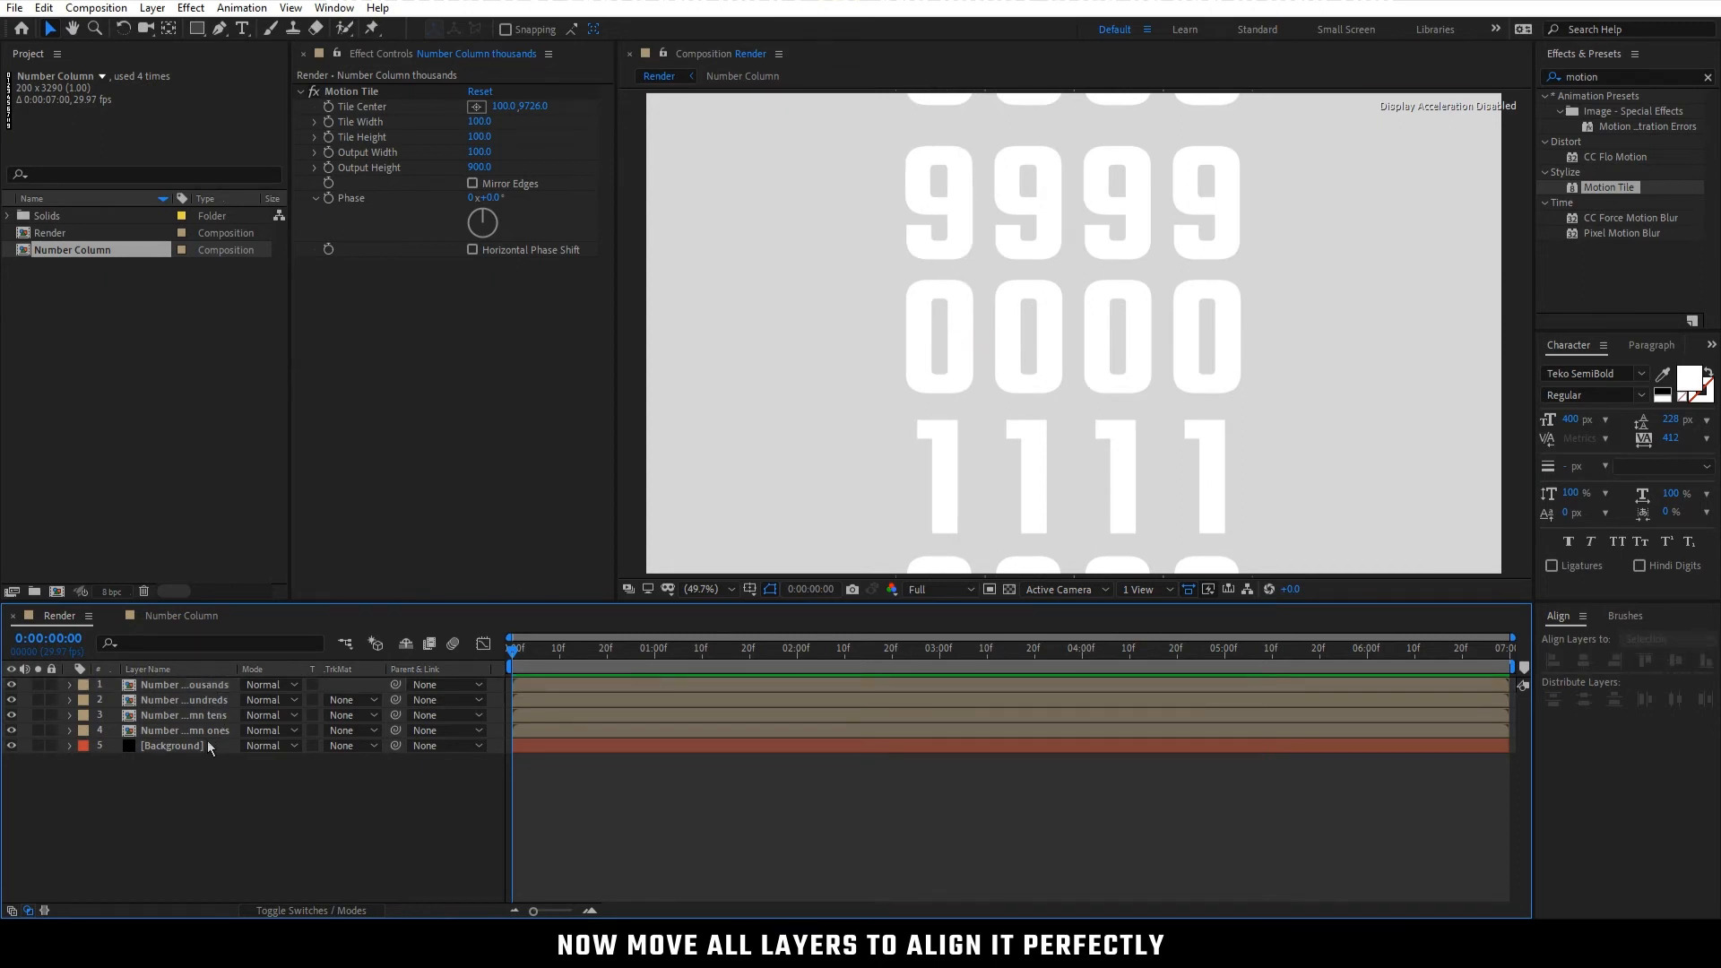
left_click(215, 685)
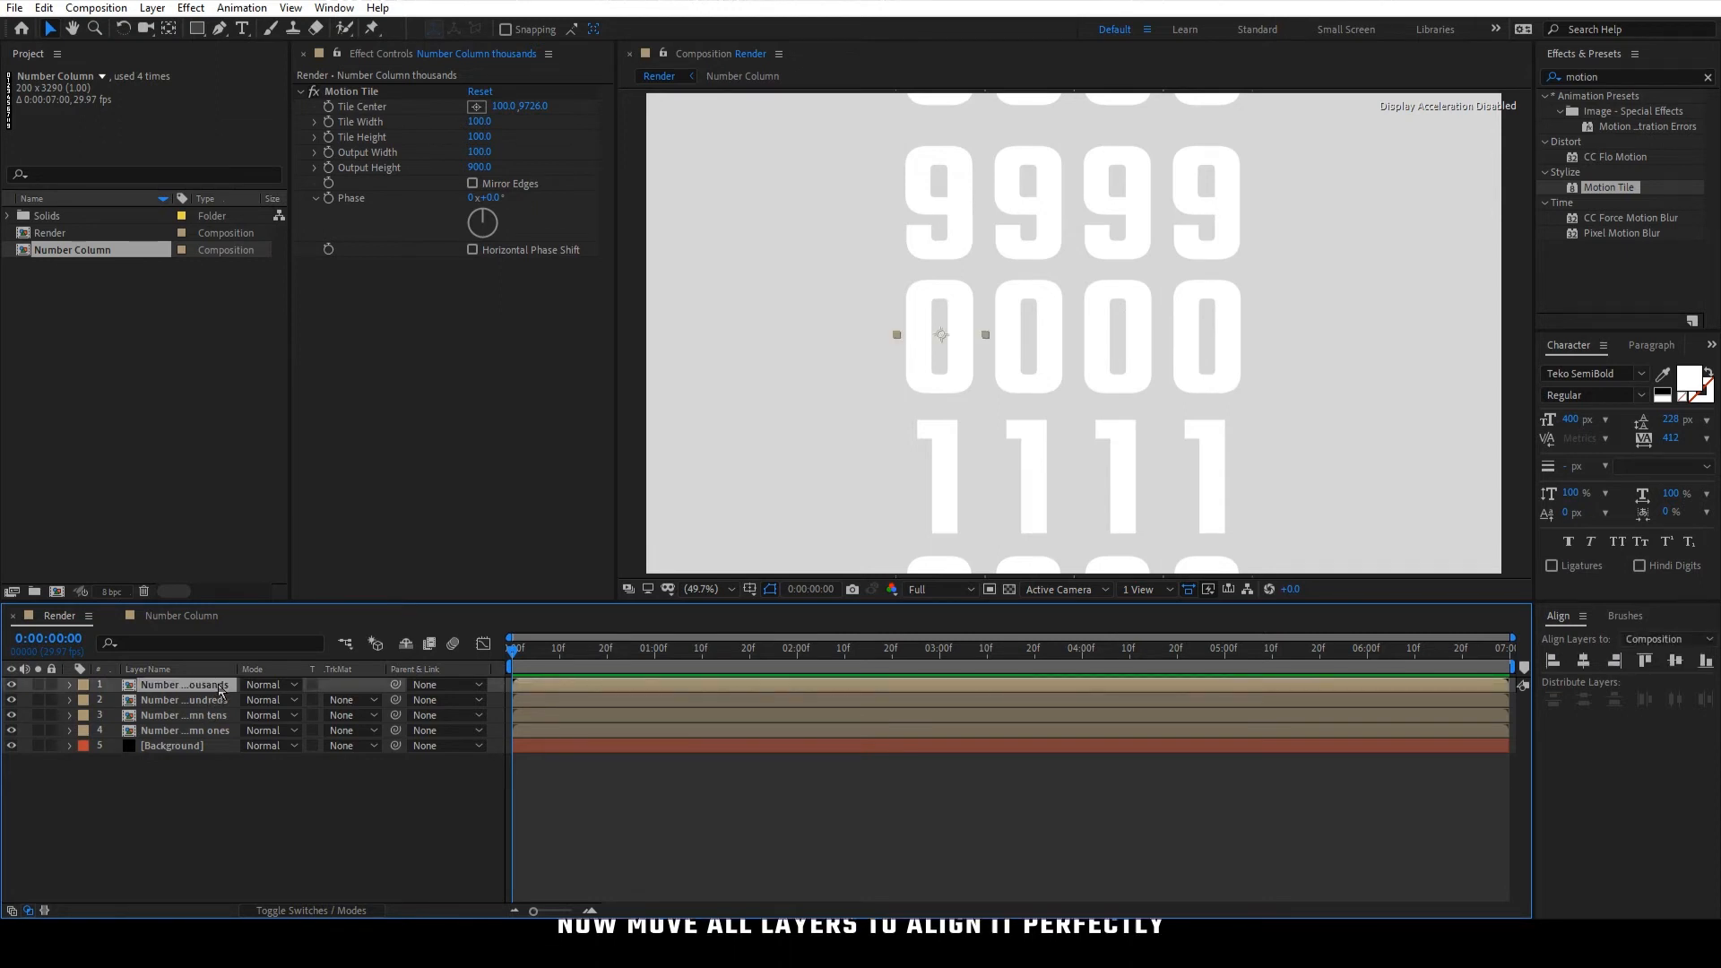
left_click(329, 107)
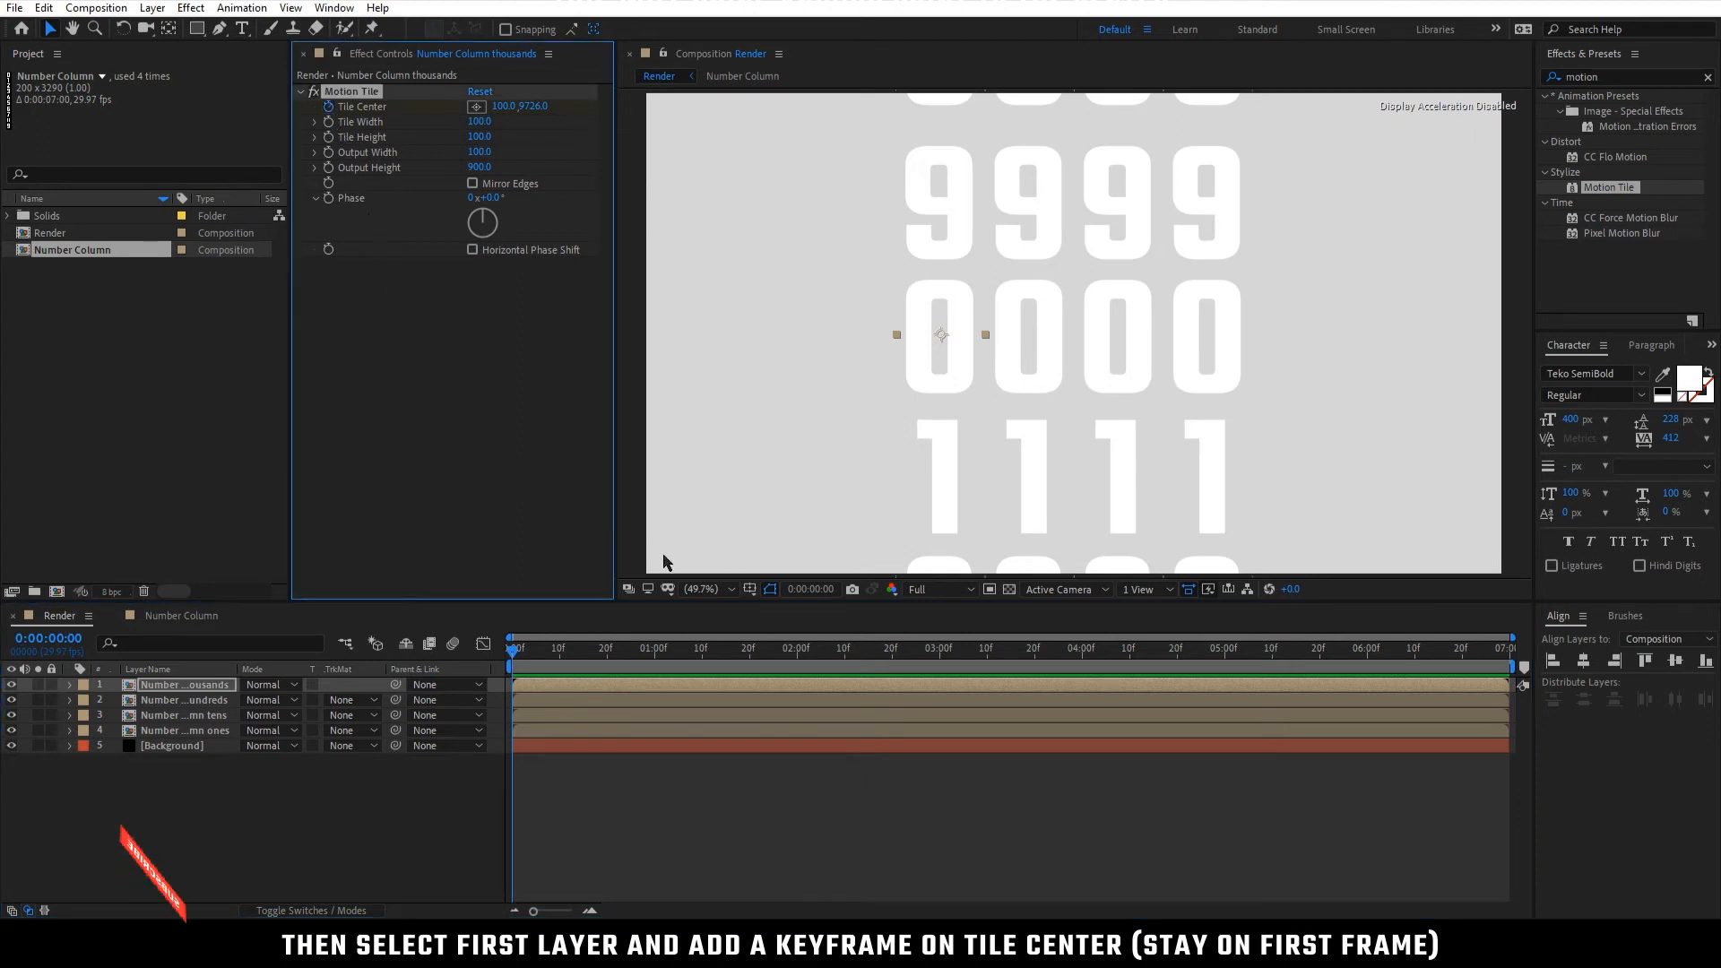
left_click(1121, 649)
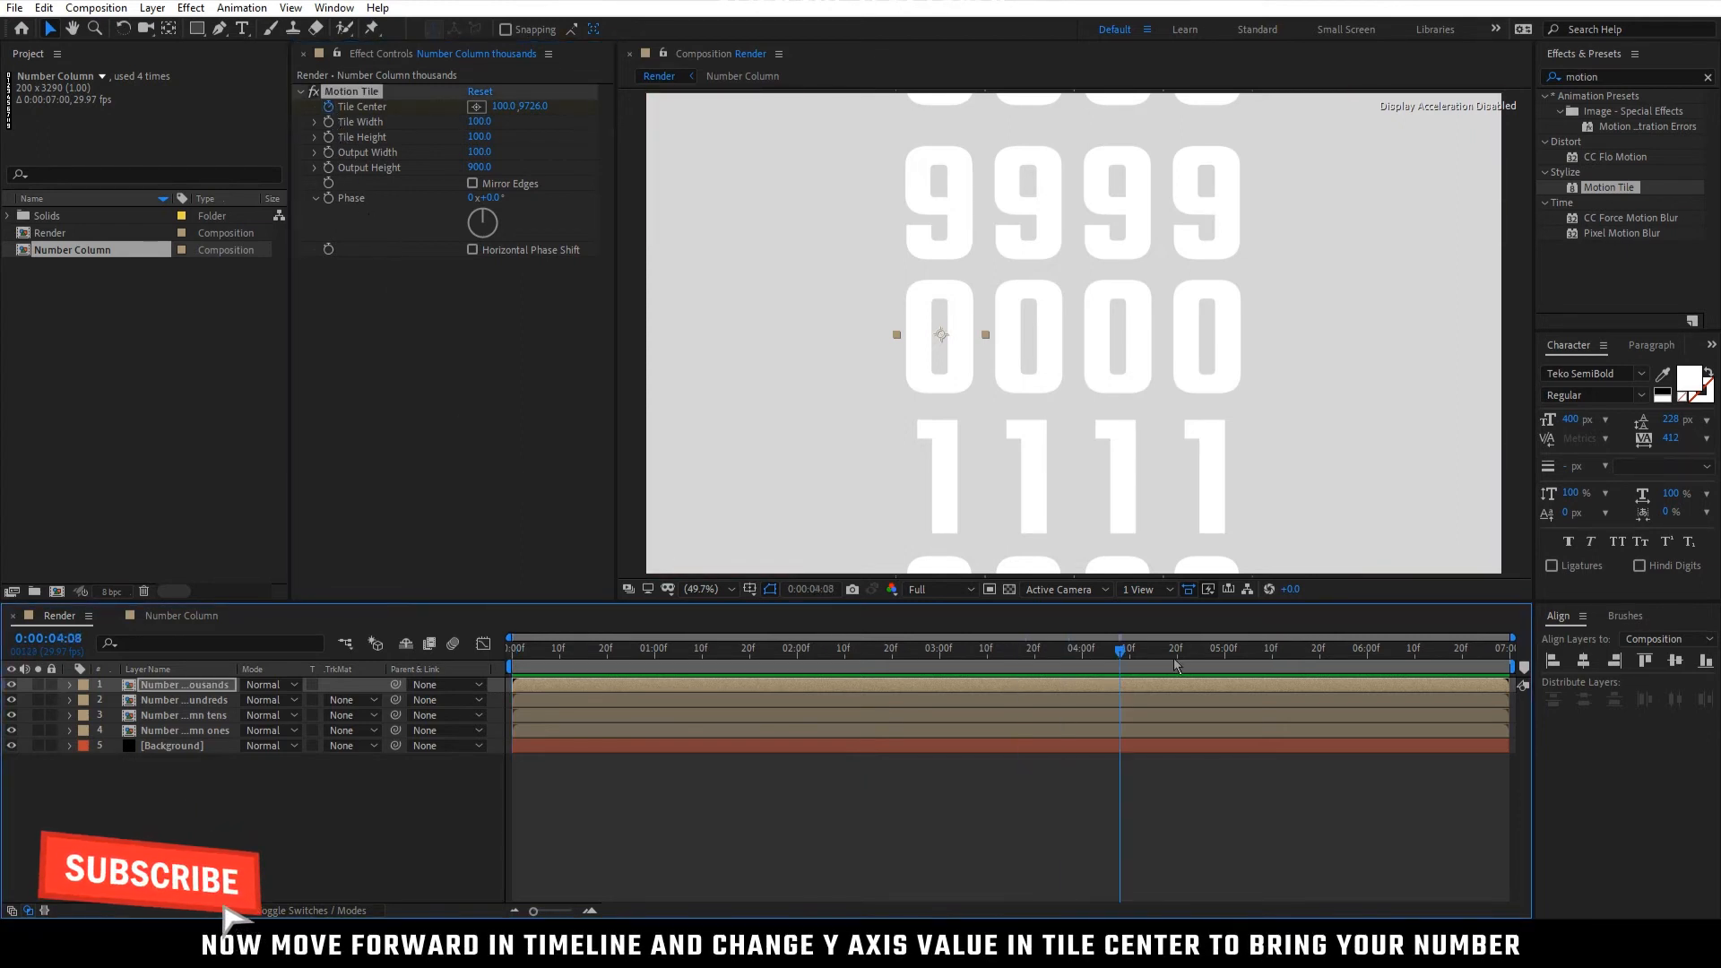
left_click(1225, 665)
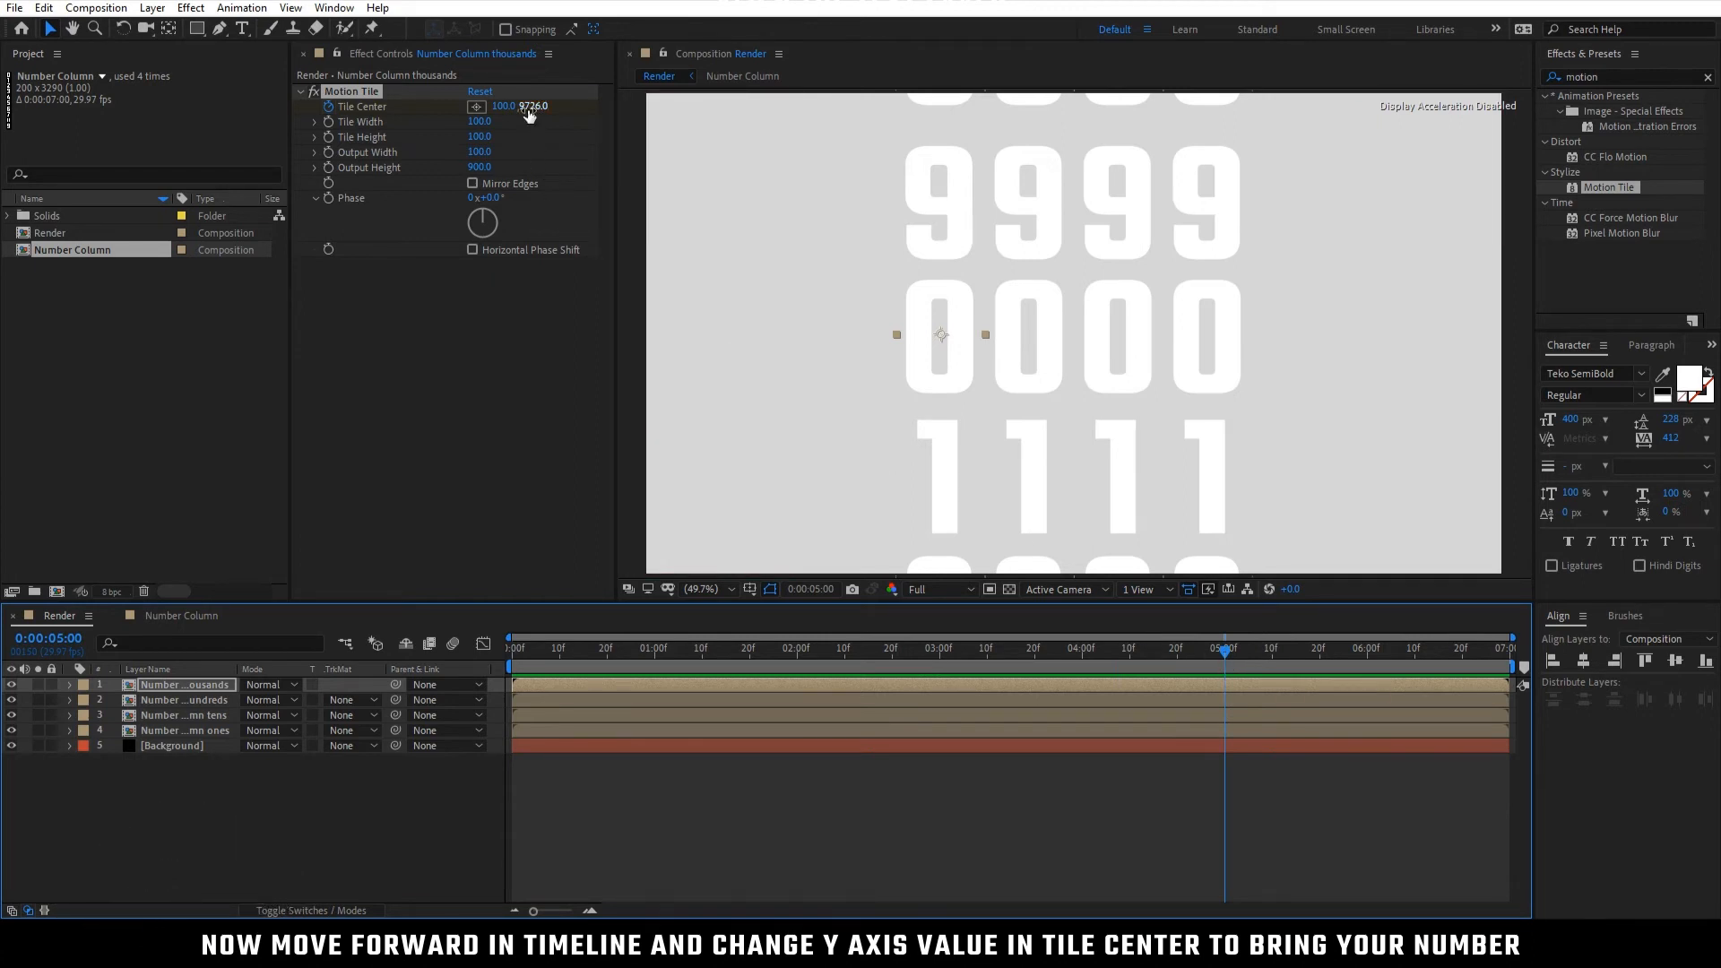
left_click_drag(529, 109, 474, 106)
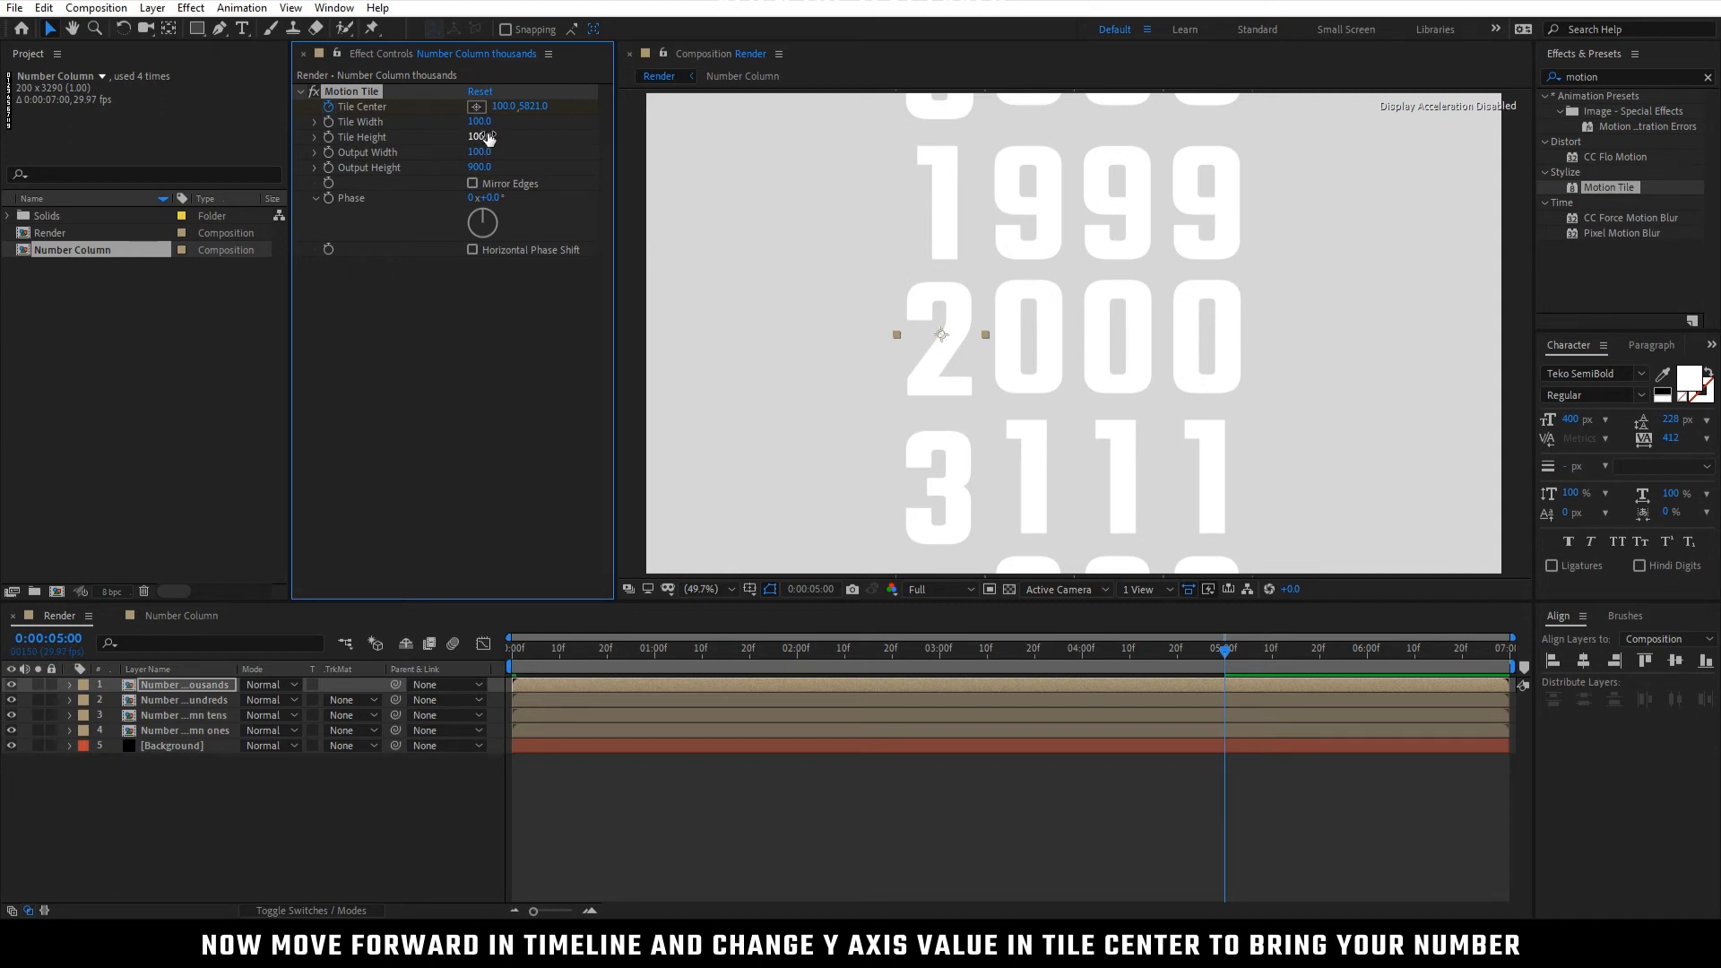
Show the rulers and place two horizontal guides along the top and bottom edges of the middle row of zeros
left_click(749, 589)
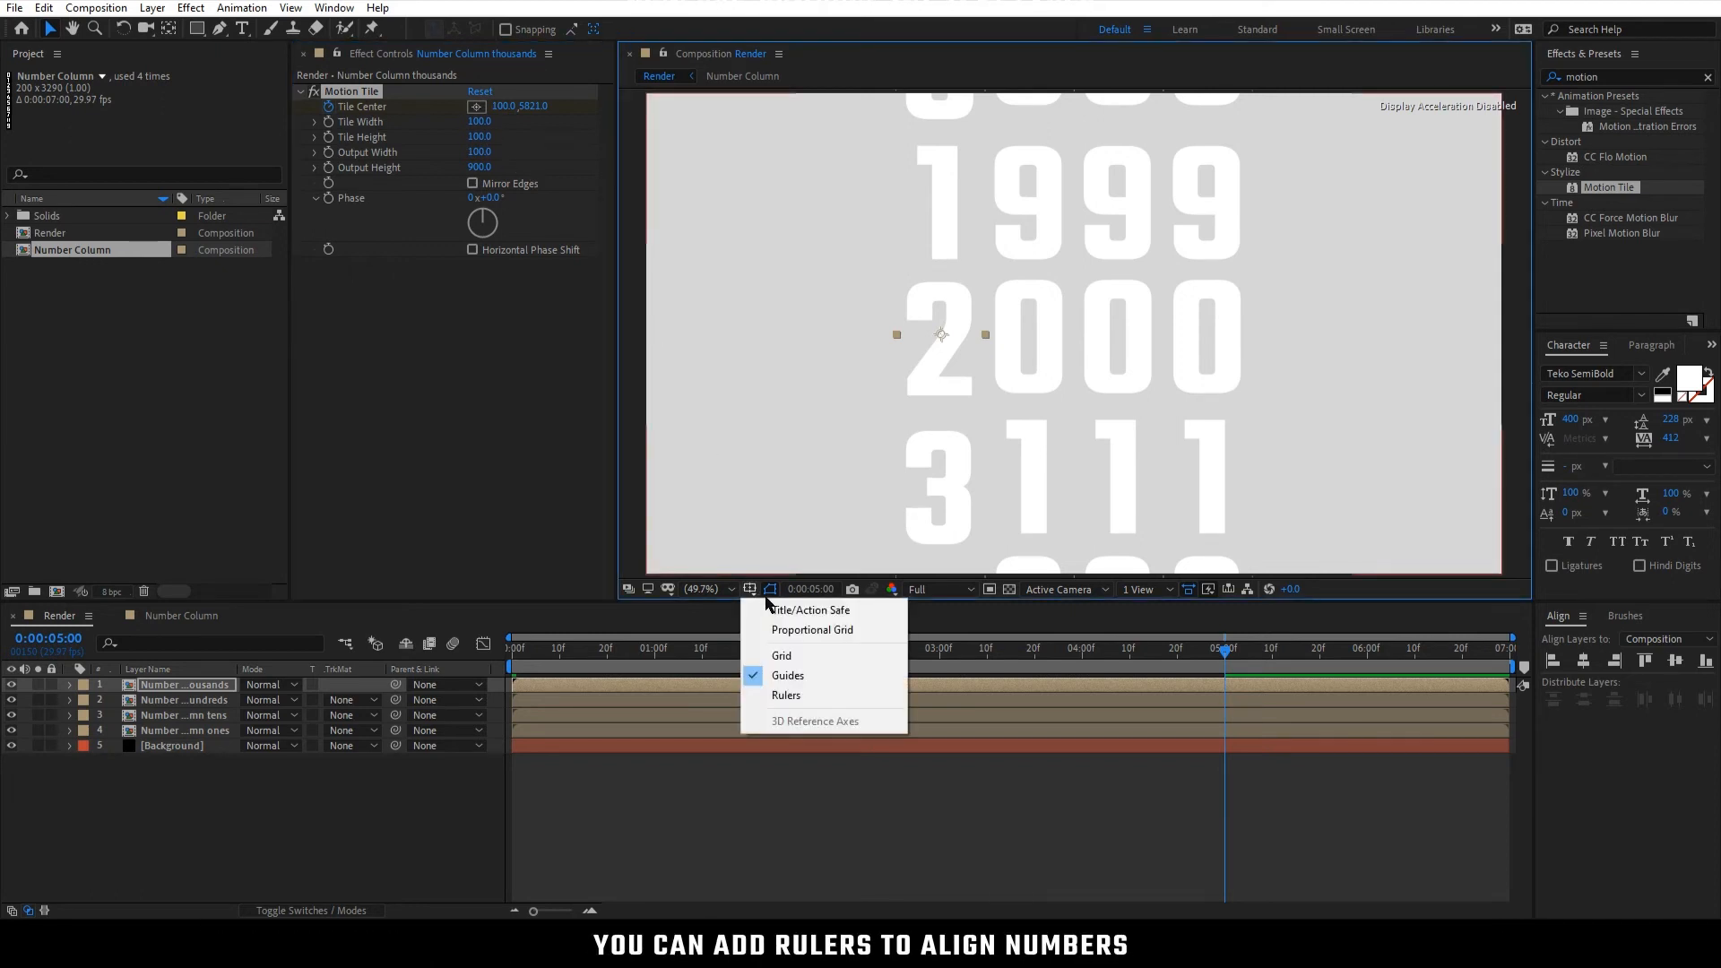
left_click(788, 695)
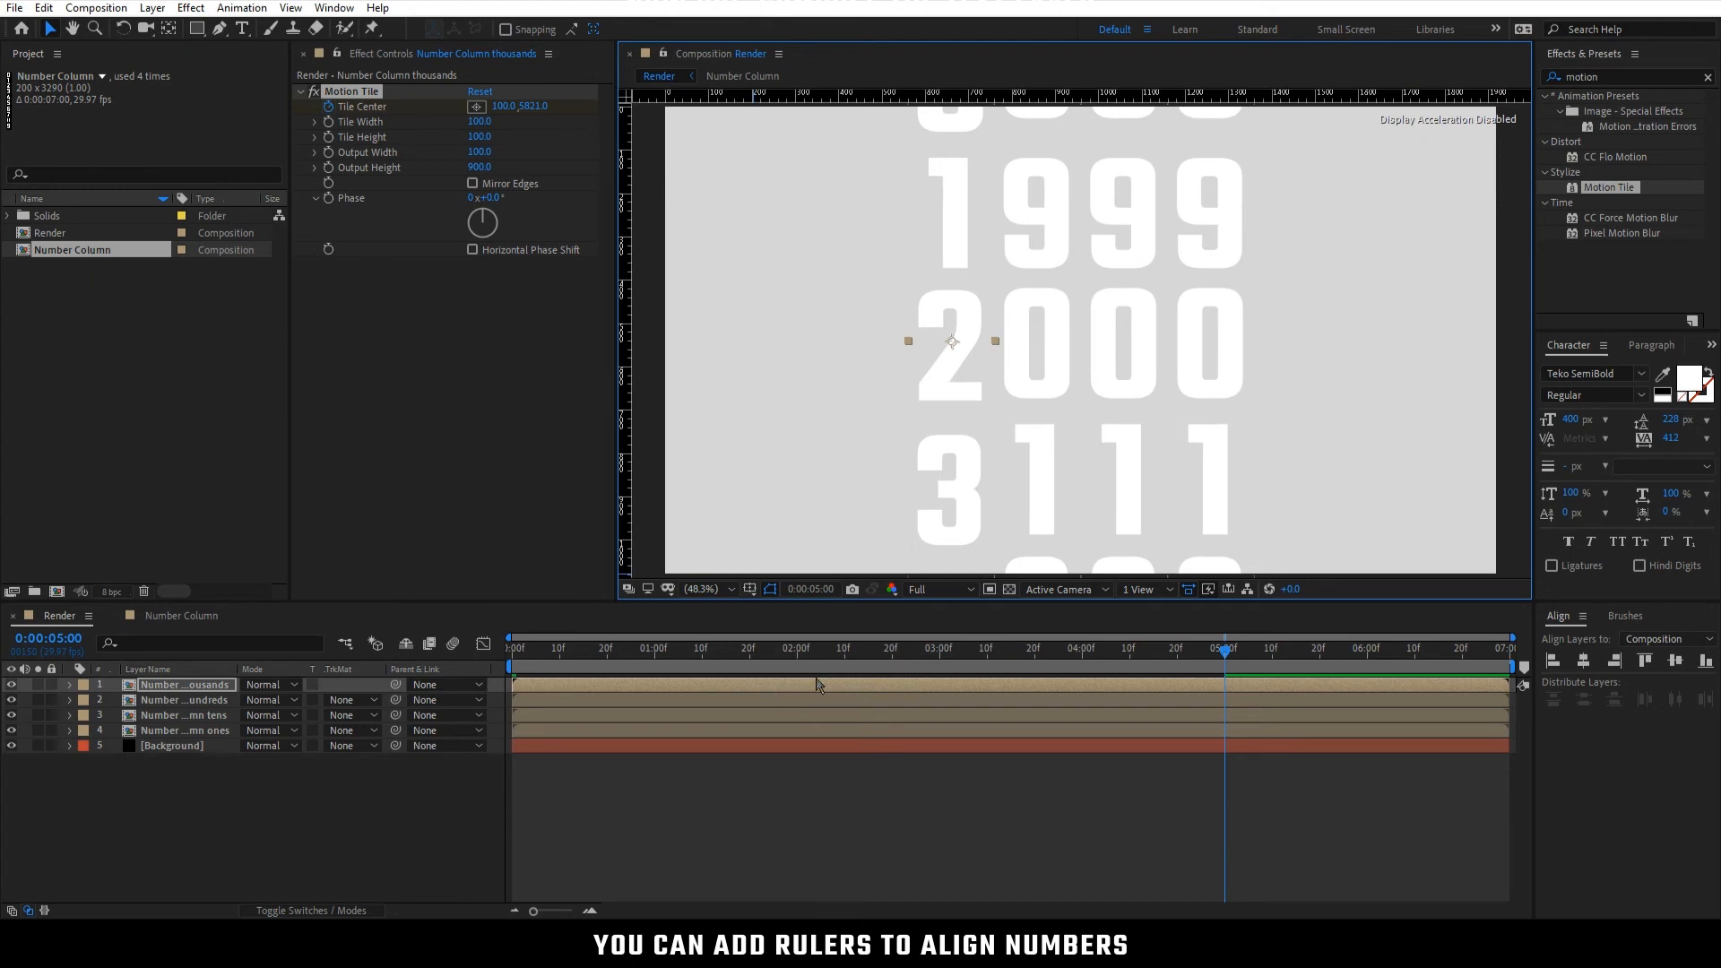
scroll(1111, 418, "up", 3)
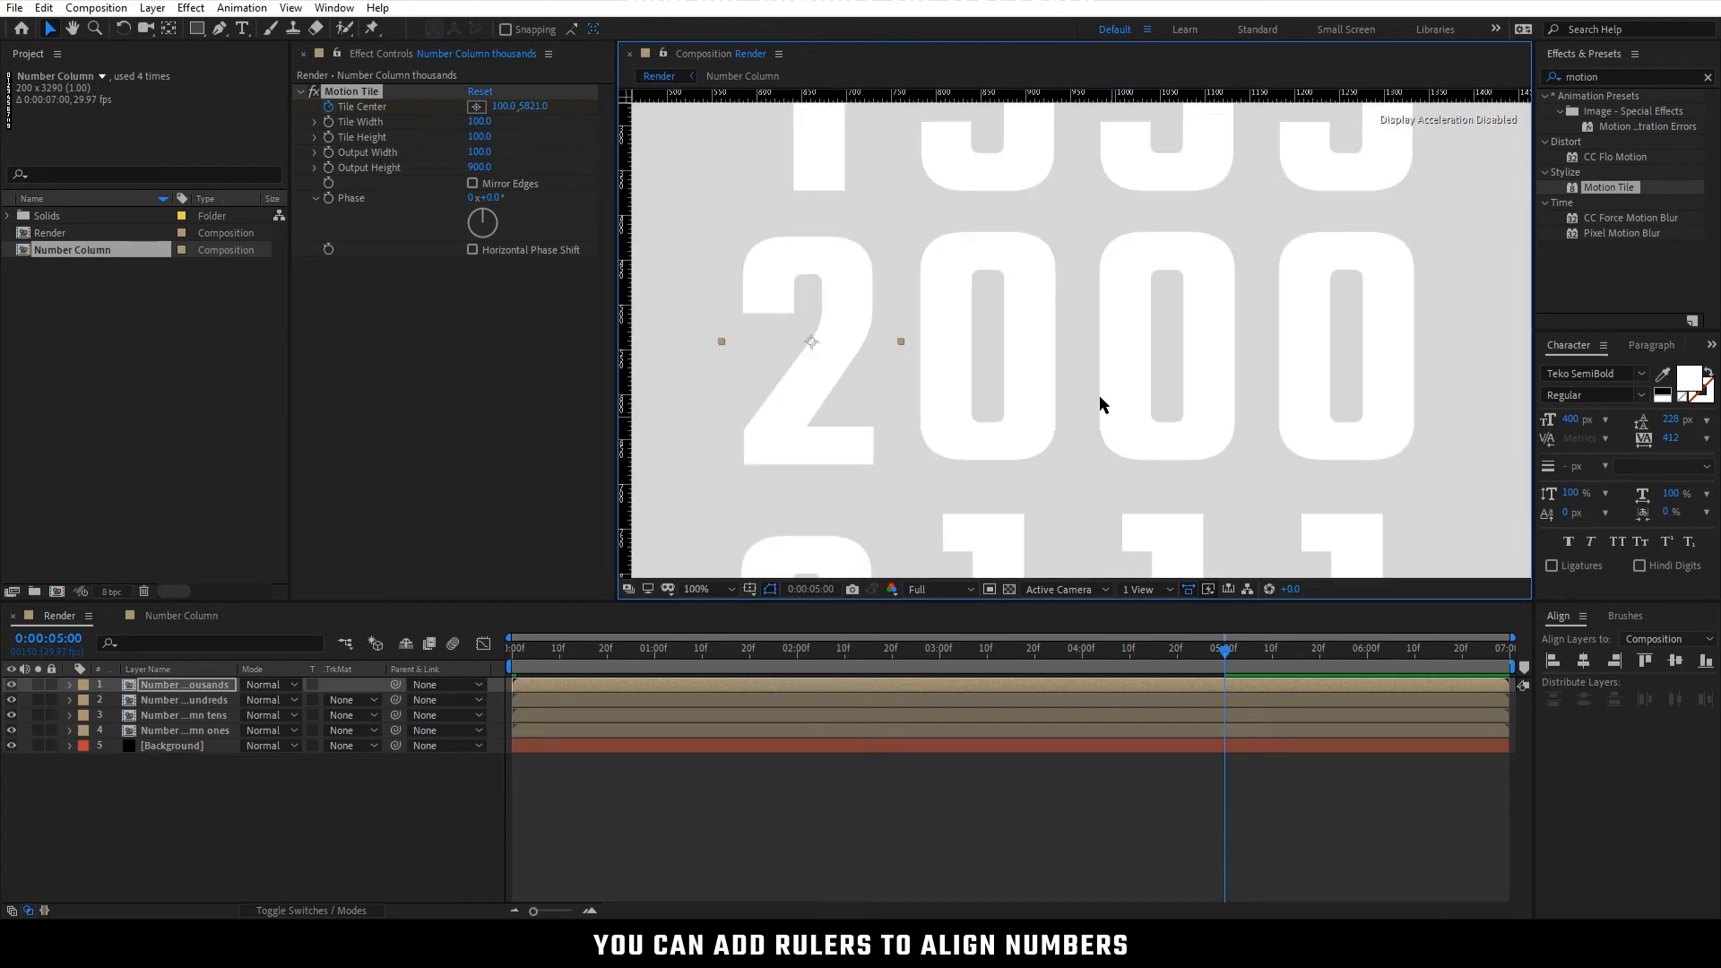
left_click_drag(1036, 93, 1019, 229)
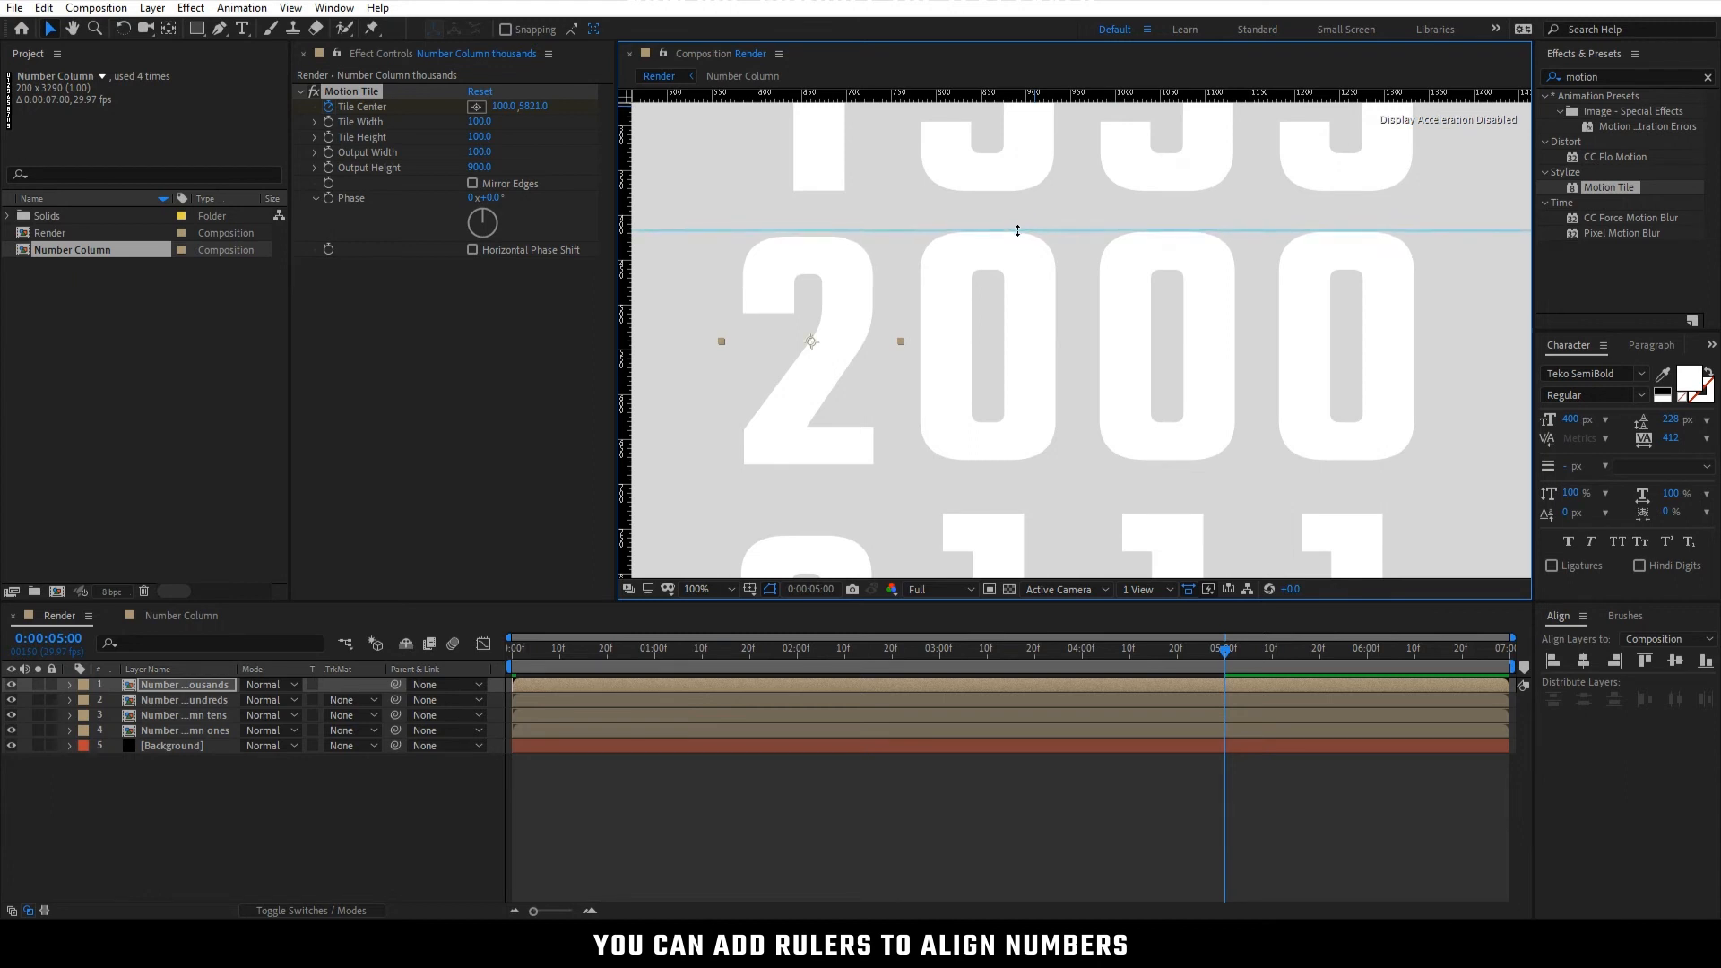
left_click_drag(1026, 93, 1038, 460)
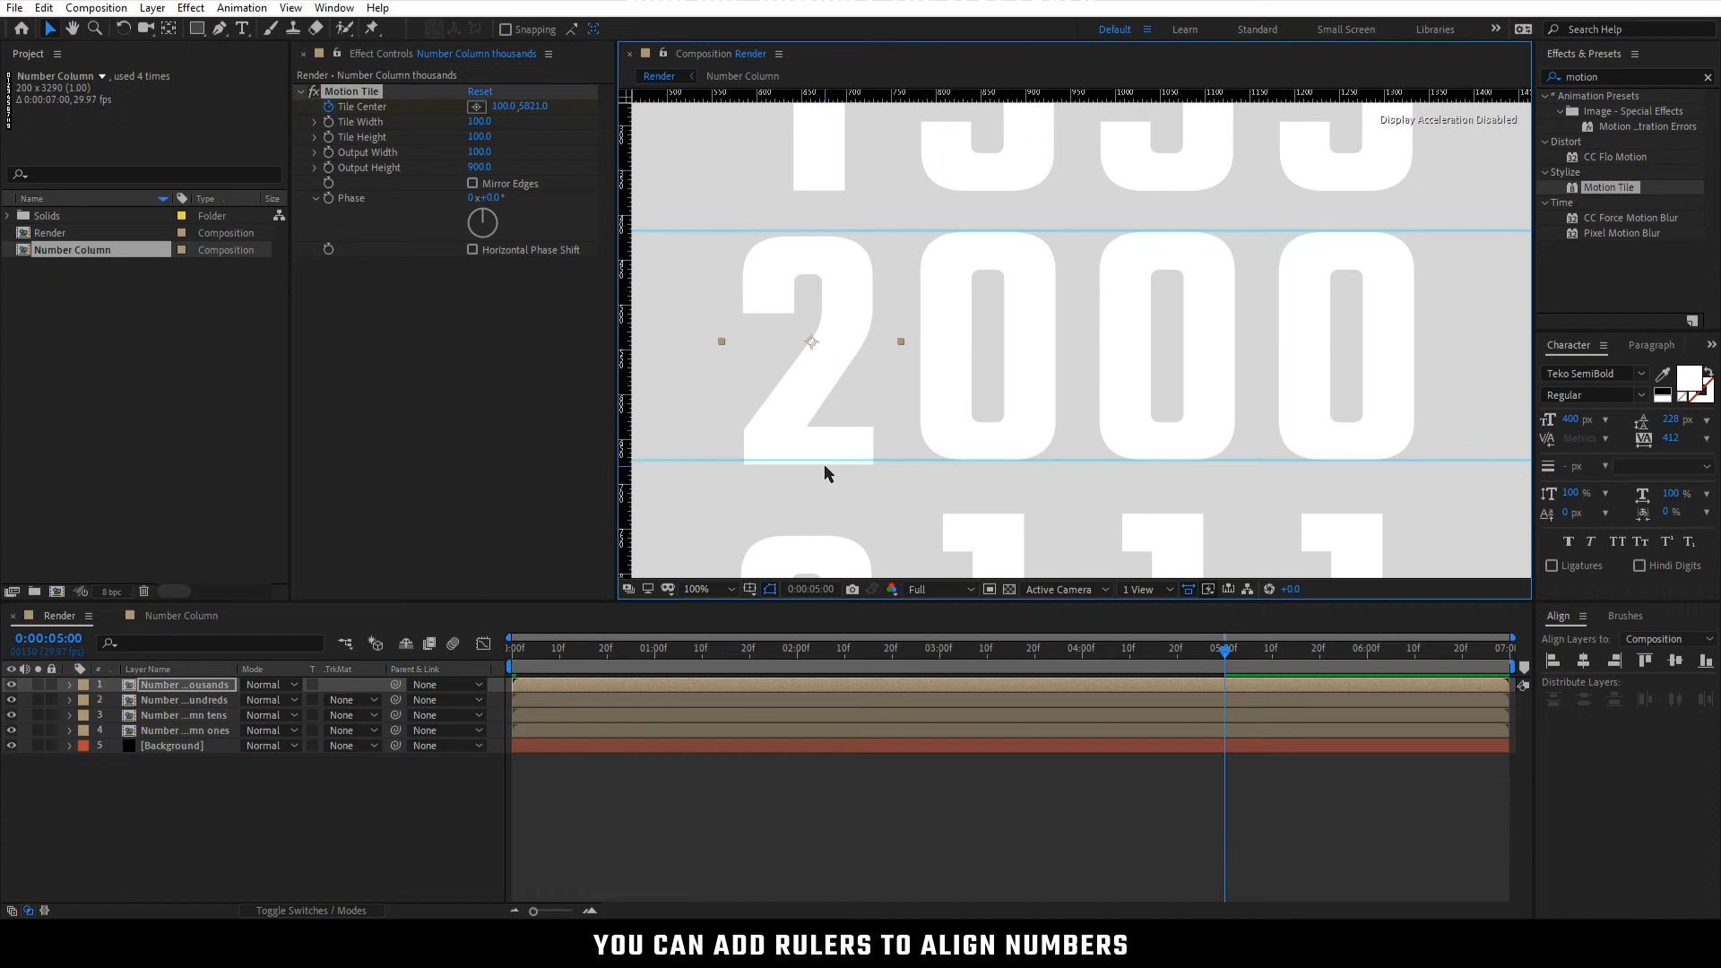
Fine-tune the thousands layer's Tile Center Y to 5815 at 5 seconds so its 2 sits exactly between the guides
left_click(537, 106)
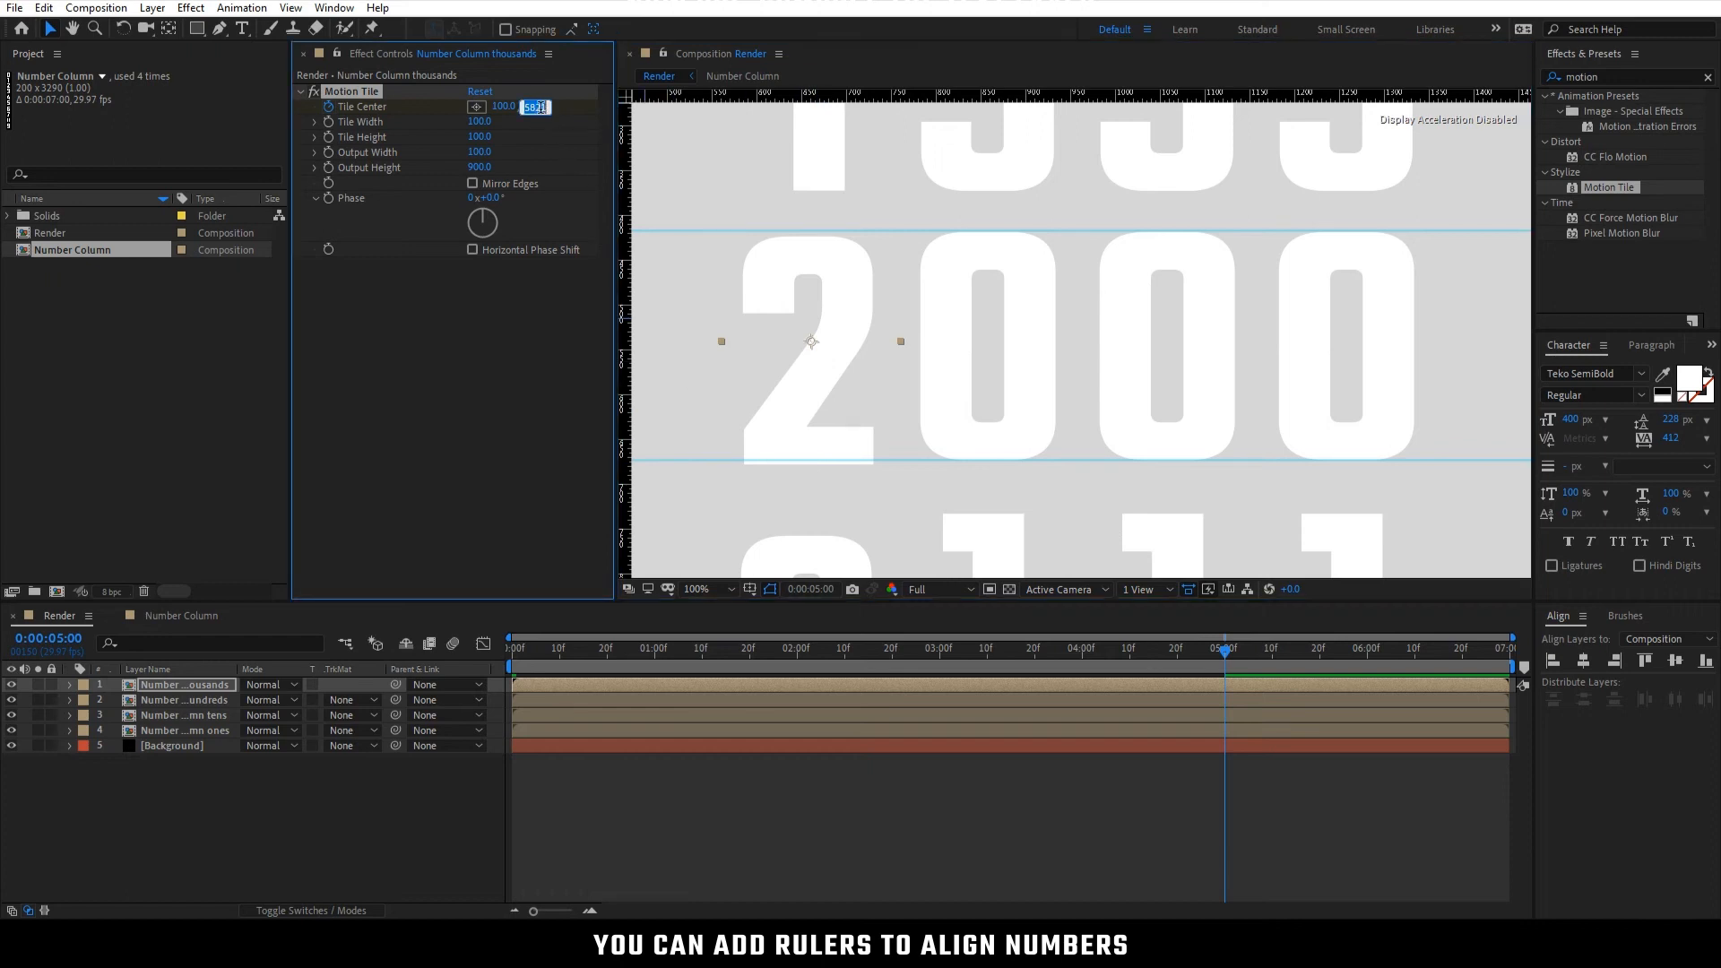
key("Up")
key("Down")
key("Down")
key("Down")
key("Down")
key("Down")
key("Down")
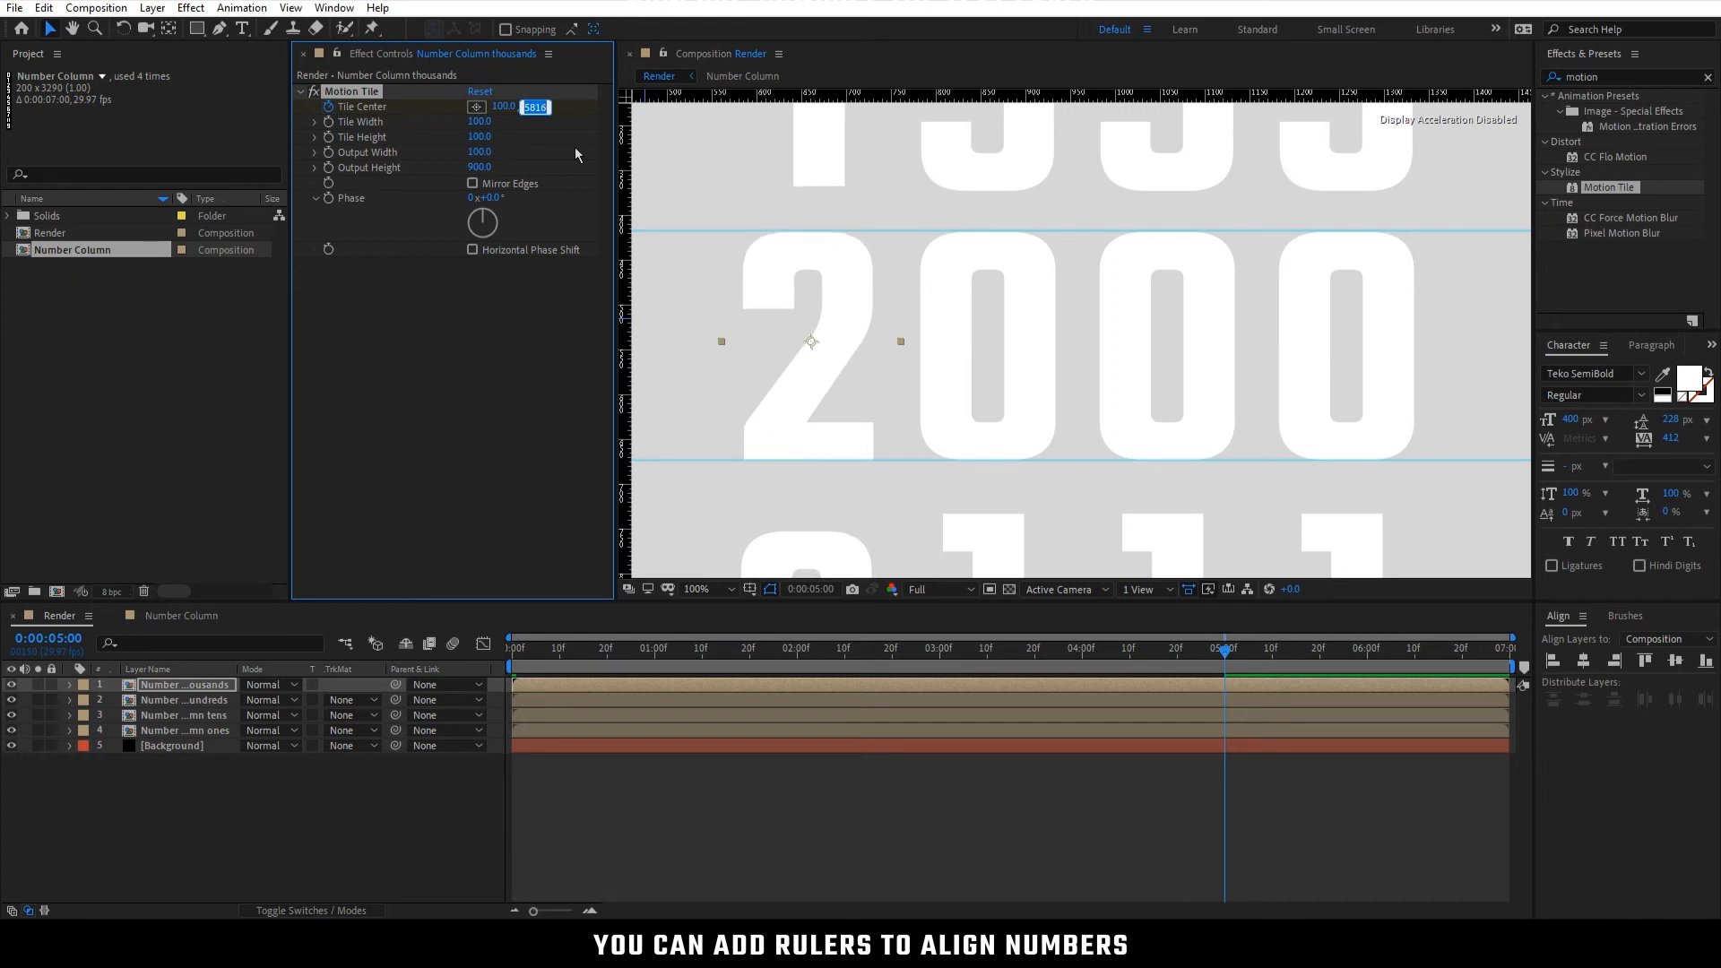
key("Down")
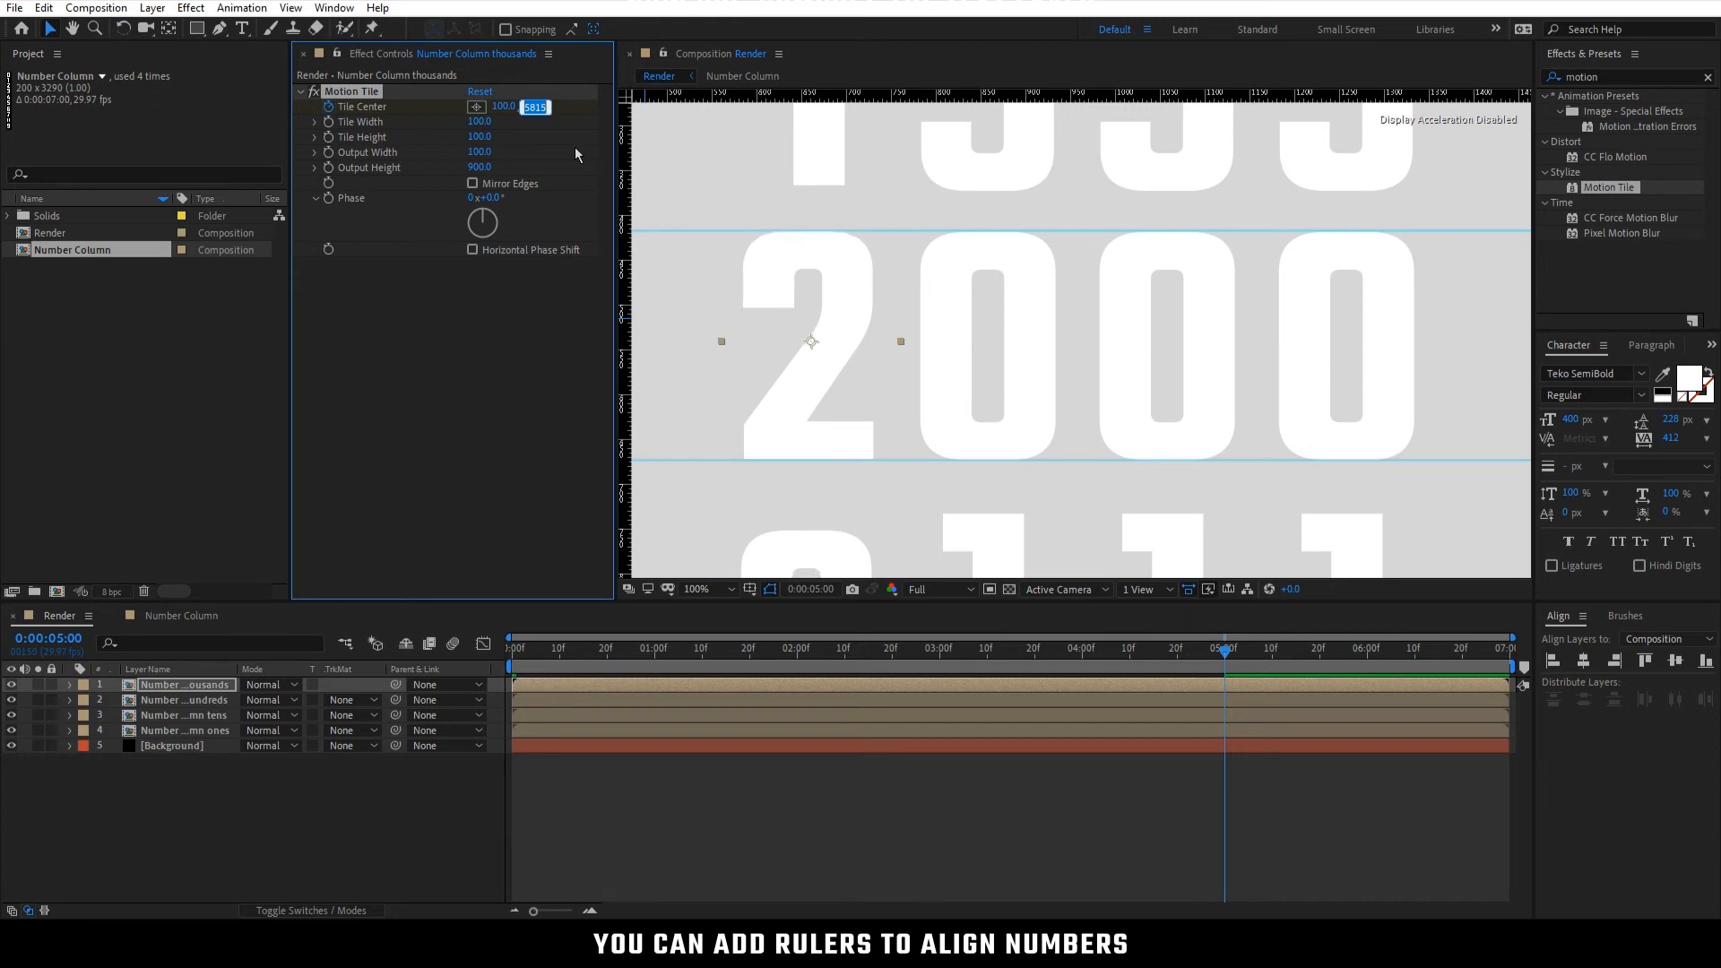
Keyframe the hundreds layer's Tile Center on the first frame and set its Y to 3146 at 5 seconds, aligning digit 0 between the guides
left_click(184, 700)
left_click(512, 649)
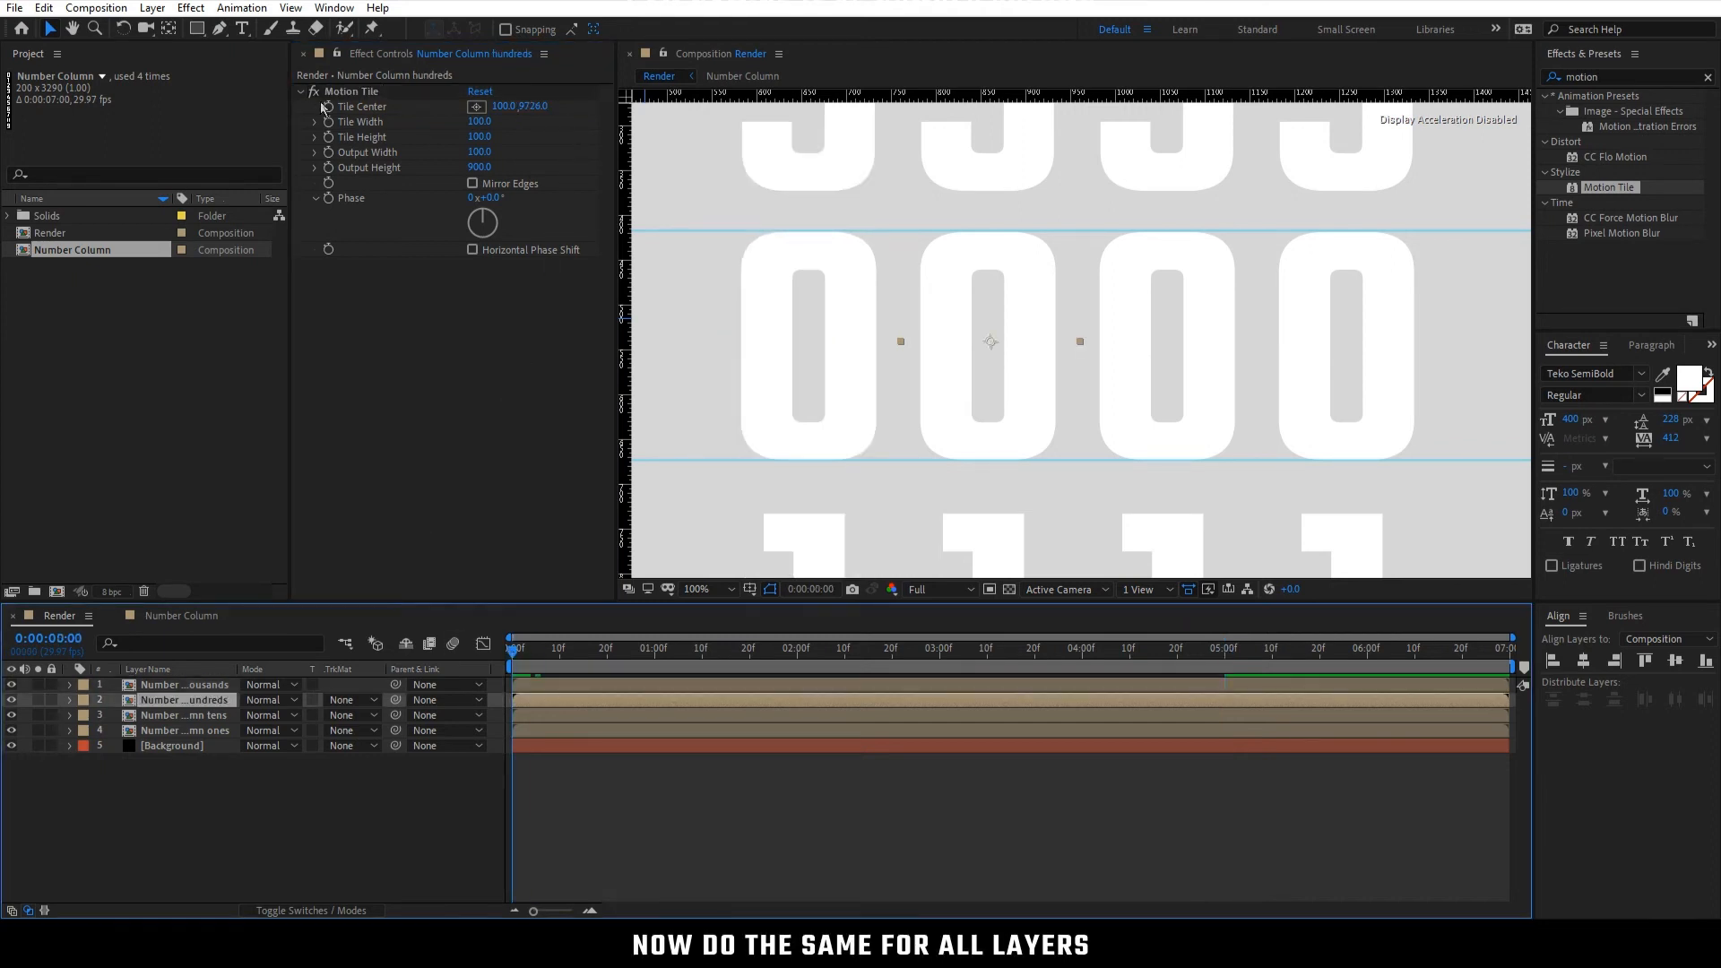
left_click(328, 107)
left_click(1225, 649)
key("shift+slash")
left_click_drag(535, 107, 269, 104)
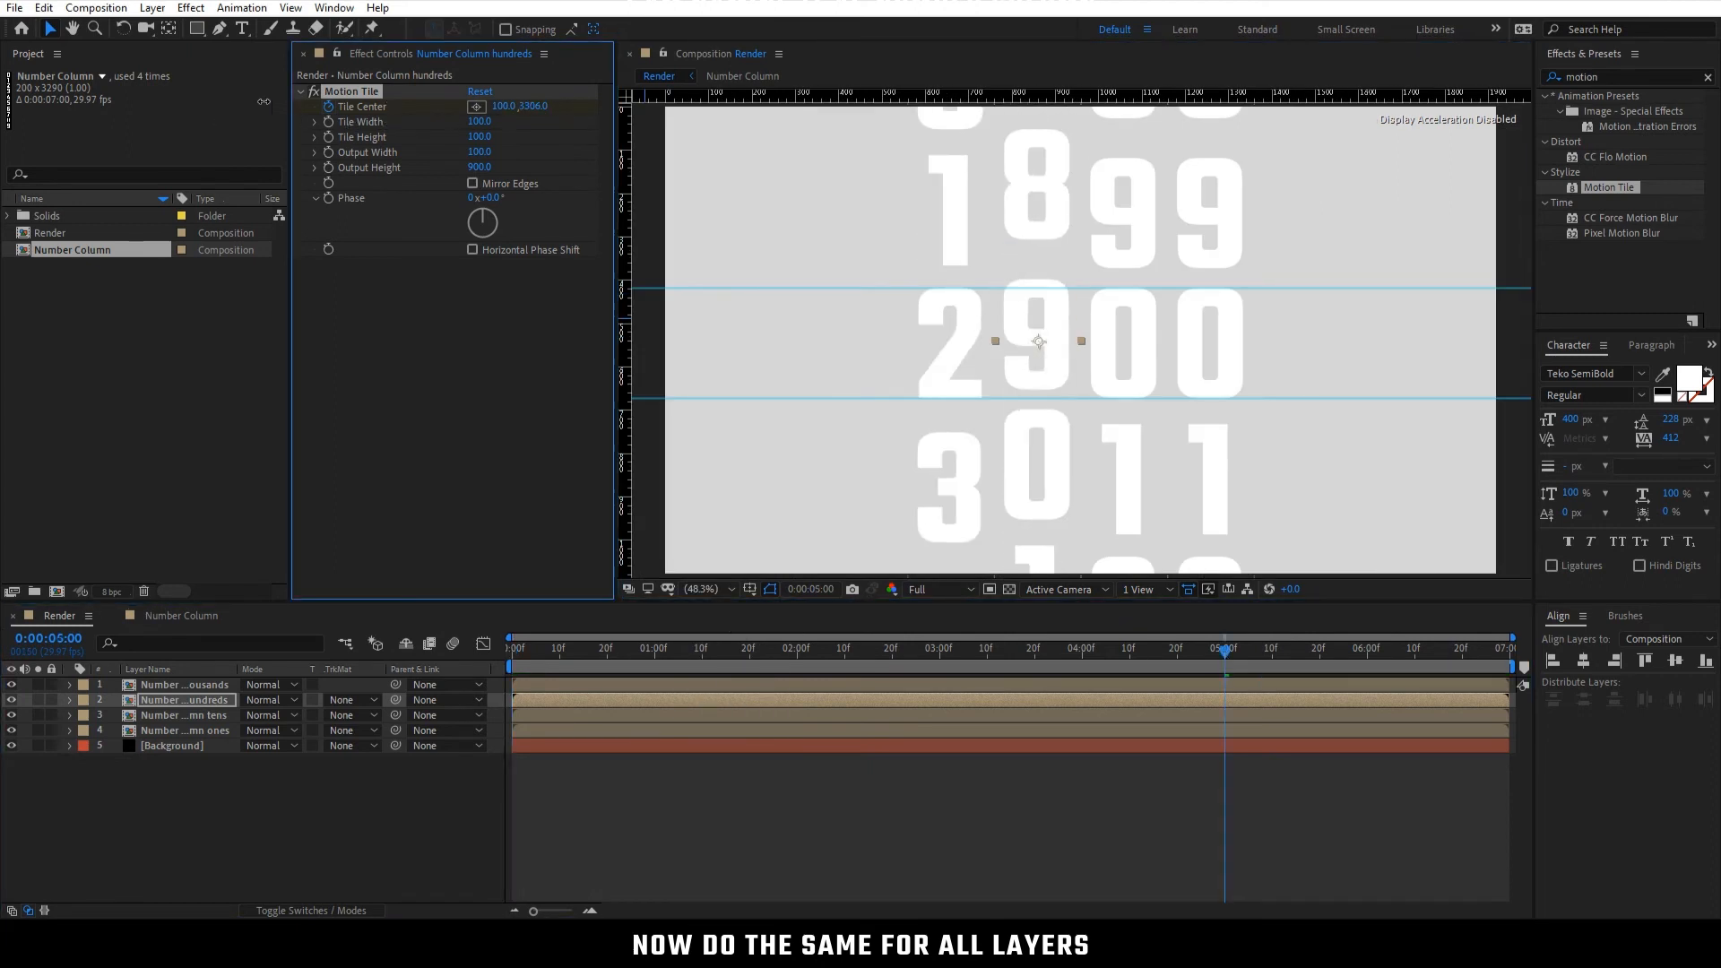
scroll(1076, 341, "up", 2)
scroll(1076, 341, "down", 1)
Keyframe the tens layer's Tile Center on the first frame and set its Y to -763 at 5 seconds, aligning digit 2 between the guides
left_click(184, 716)
left_click(512, 649)
left_click(328, 107)
left_click(1224, 649)
left_click_drag(534, 107, 230, 124)
left_click(534, 107)
Keyframe the ones layer's Tile Center on the first frame and set its Y to -3748 at 5 seconds, aligning digit 1 between the guides
left_click(184, 730)
left_click(512, 649)
left_click(329, 107)
left_click(1225, 649)
left_click(535, 107)
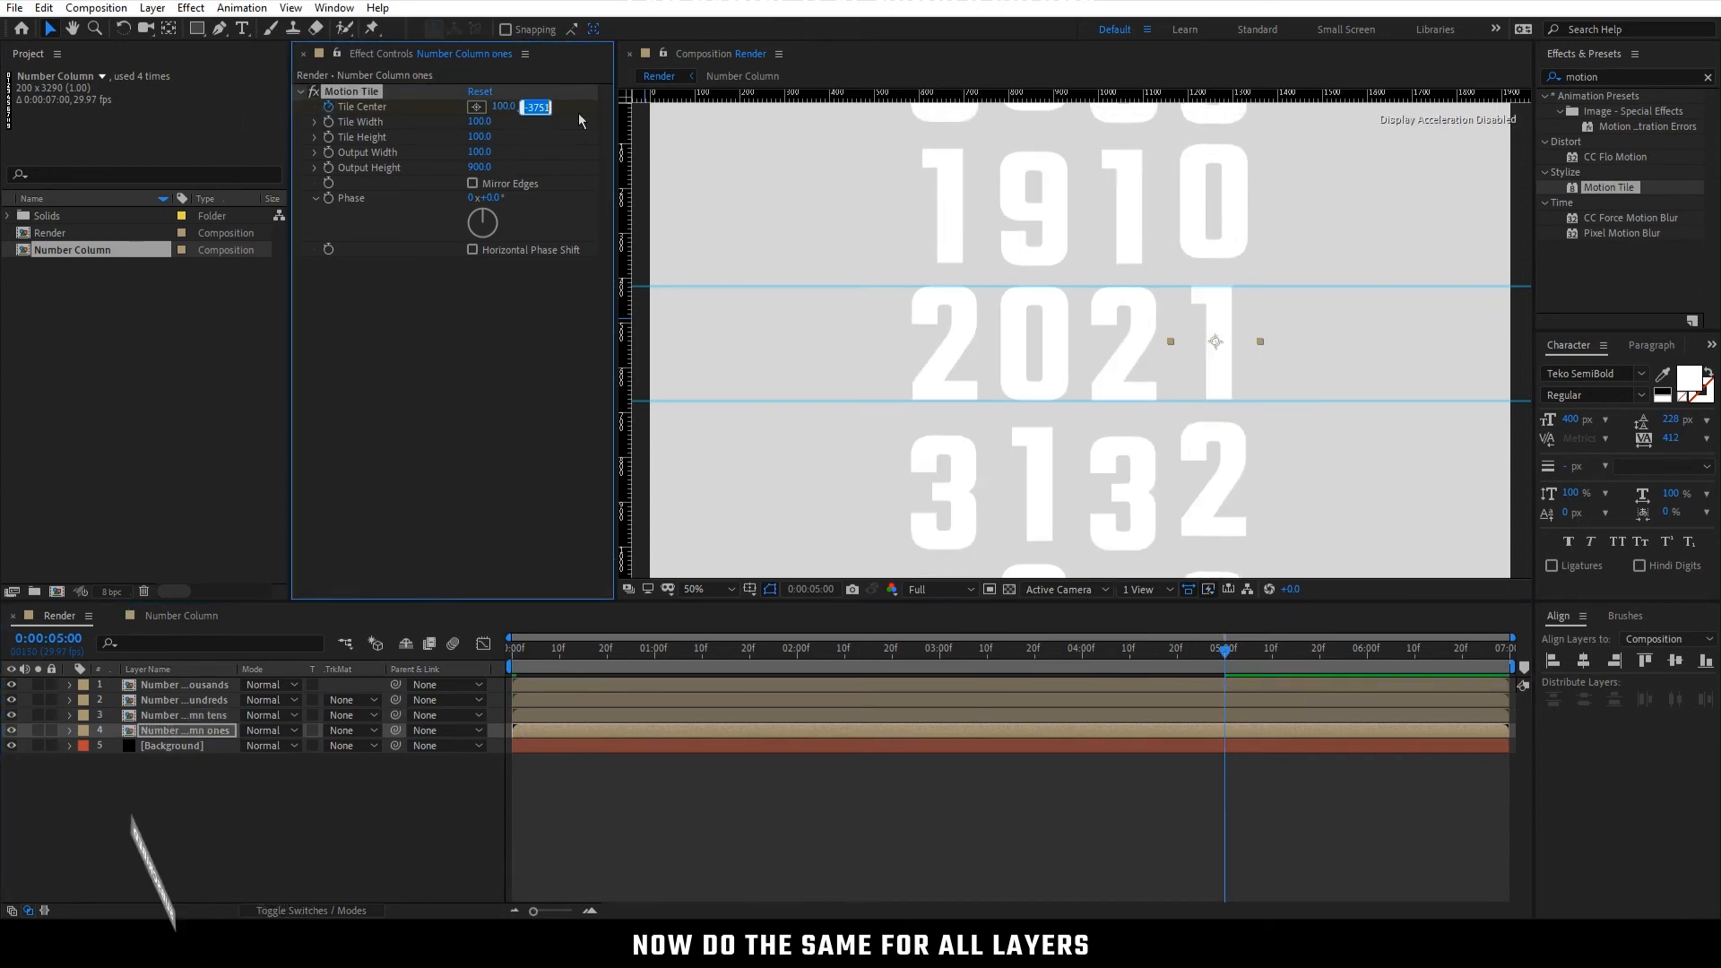
left_click(668, 816)
Hide the guides and the rulers in the composition view
left_click(687, 538)
key("ctrl+;")
key("ctrl+r")
left_click(778, 798)
scroll(1025, 546, "up", 1)
scroll(1025, 547, "down", 1)
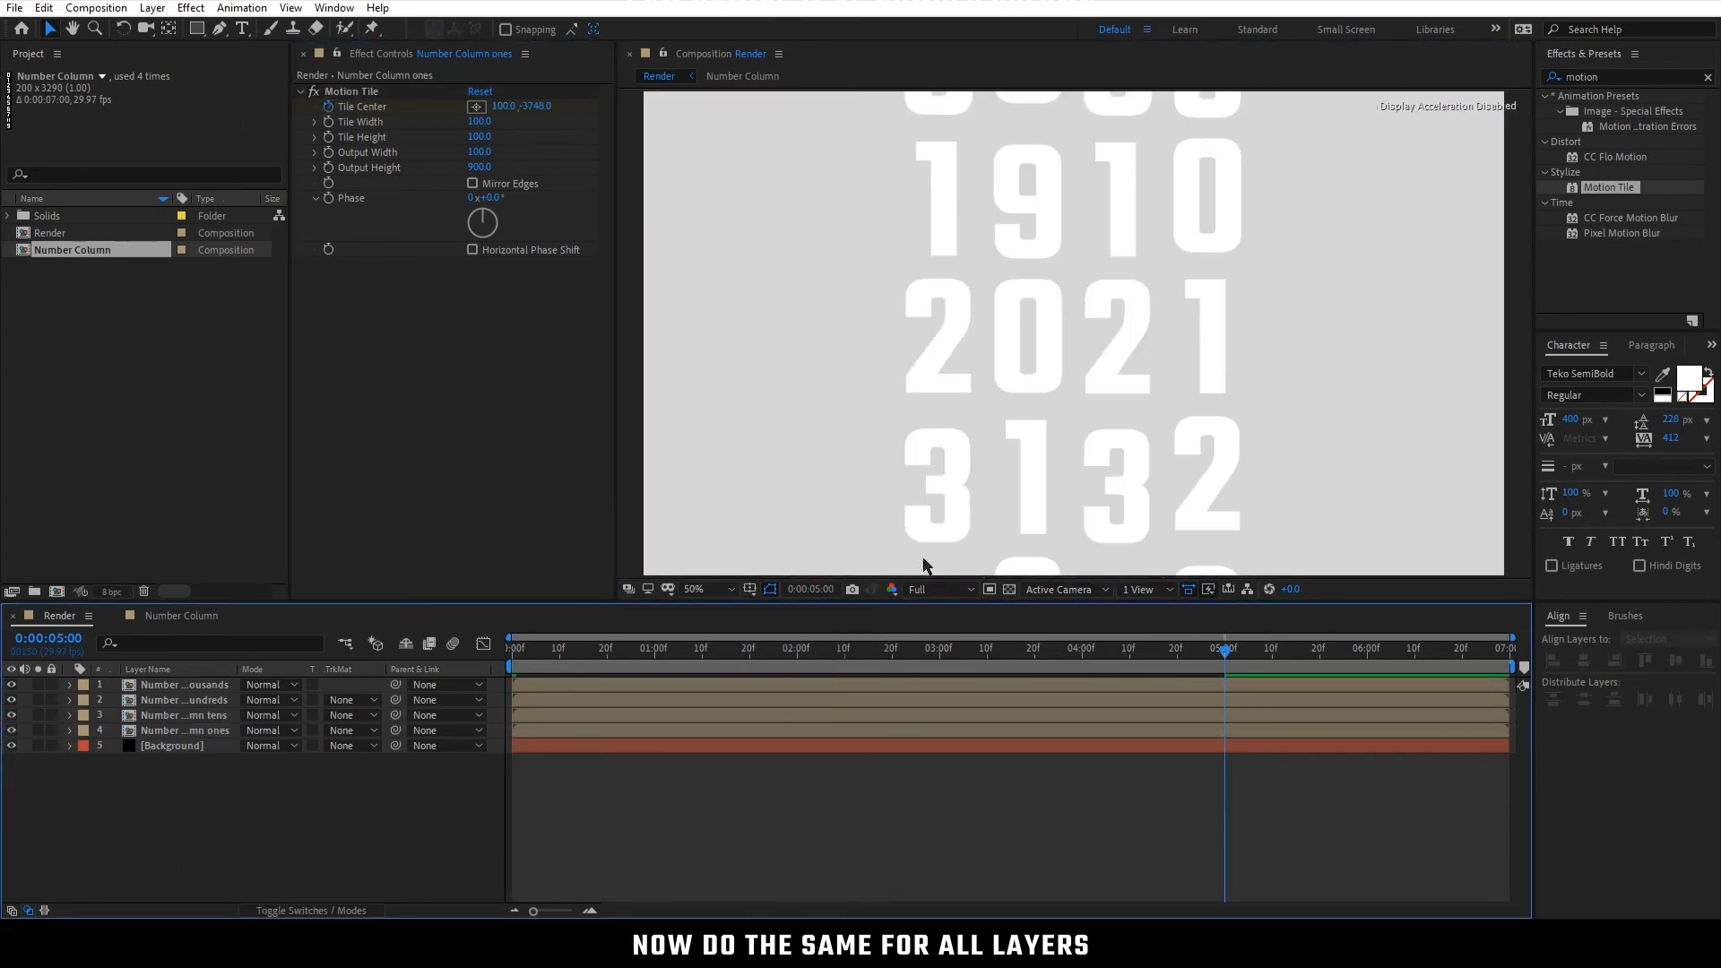
Reveal the keyframes of all four number layers and apply Easy Ease to every Tile Center keyframe
left_click(233, 737)
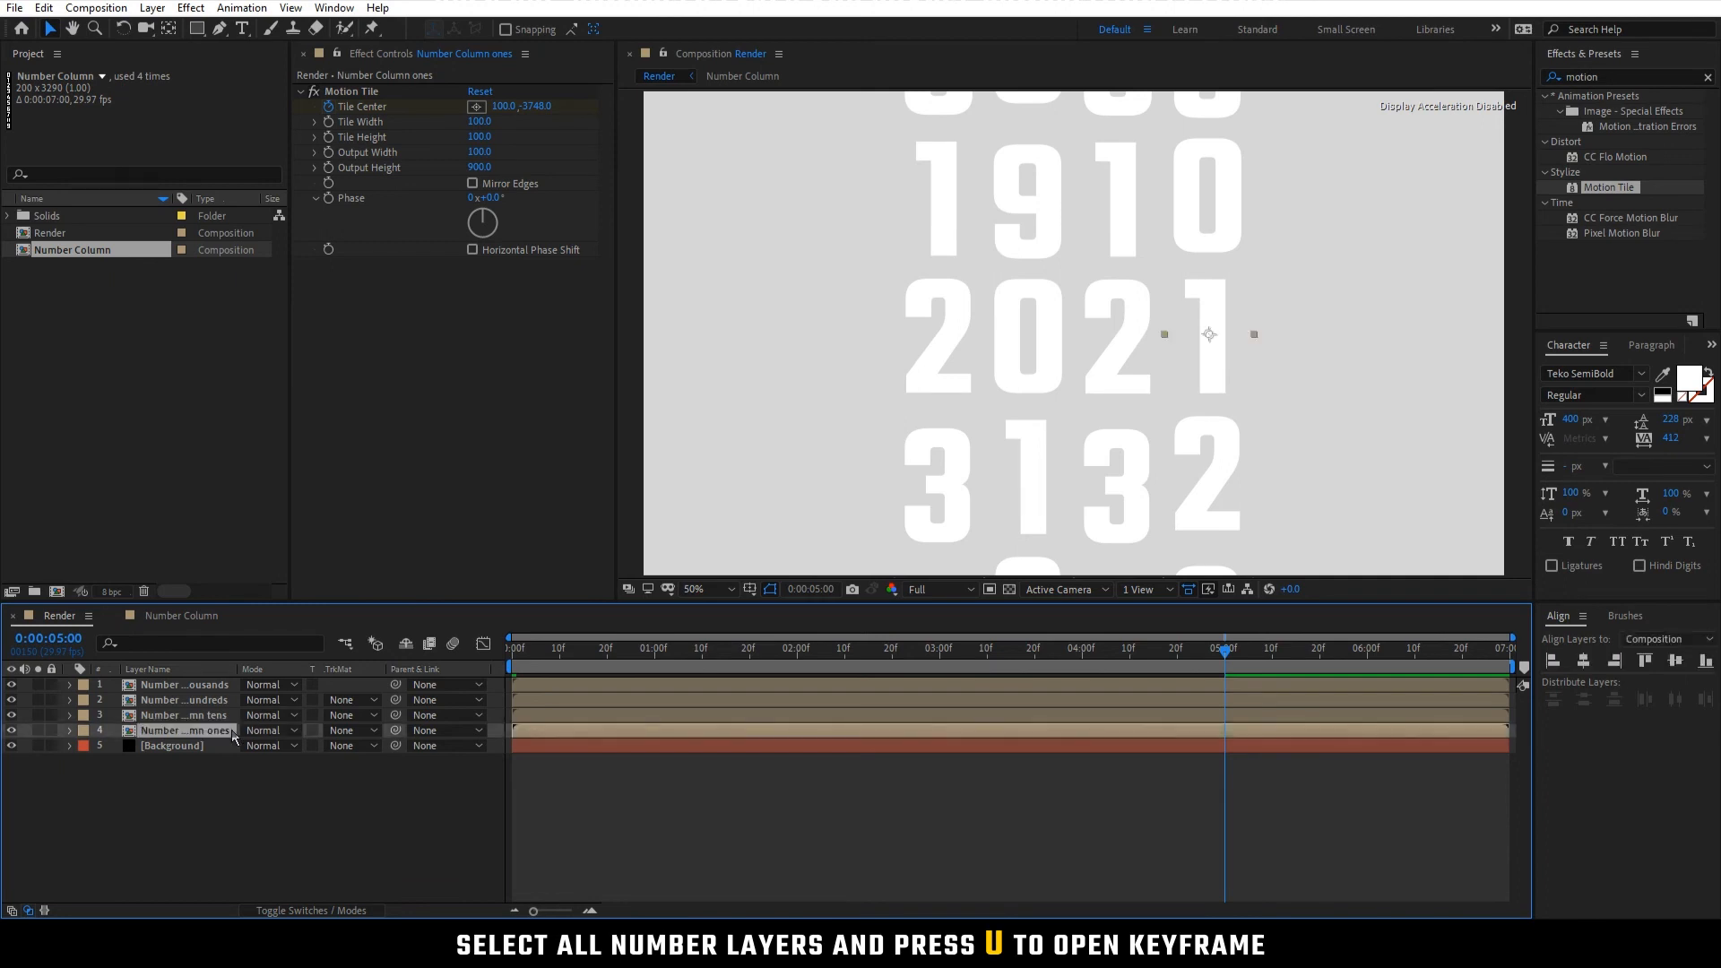
left_click(232, 686, "shift")
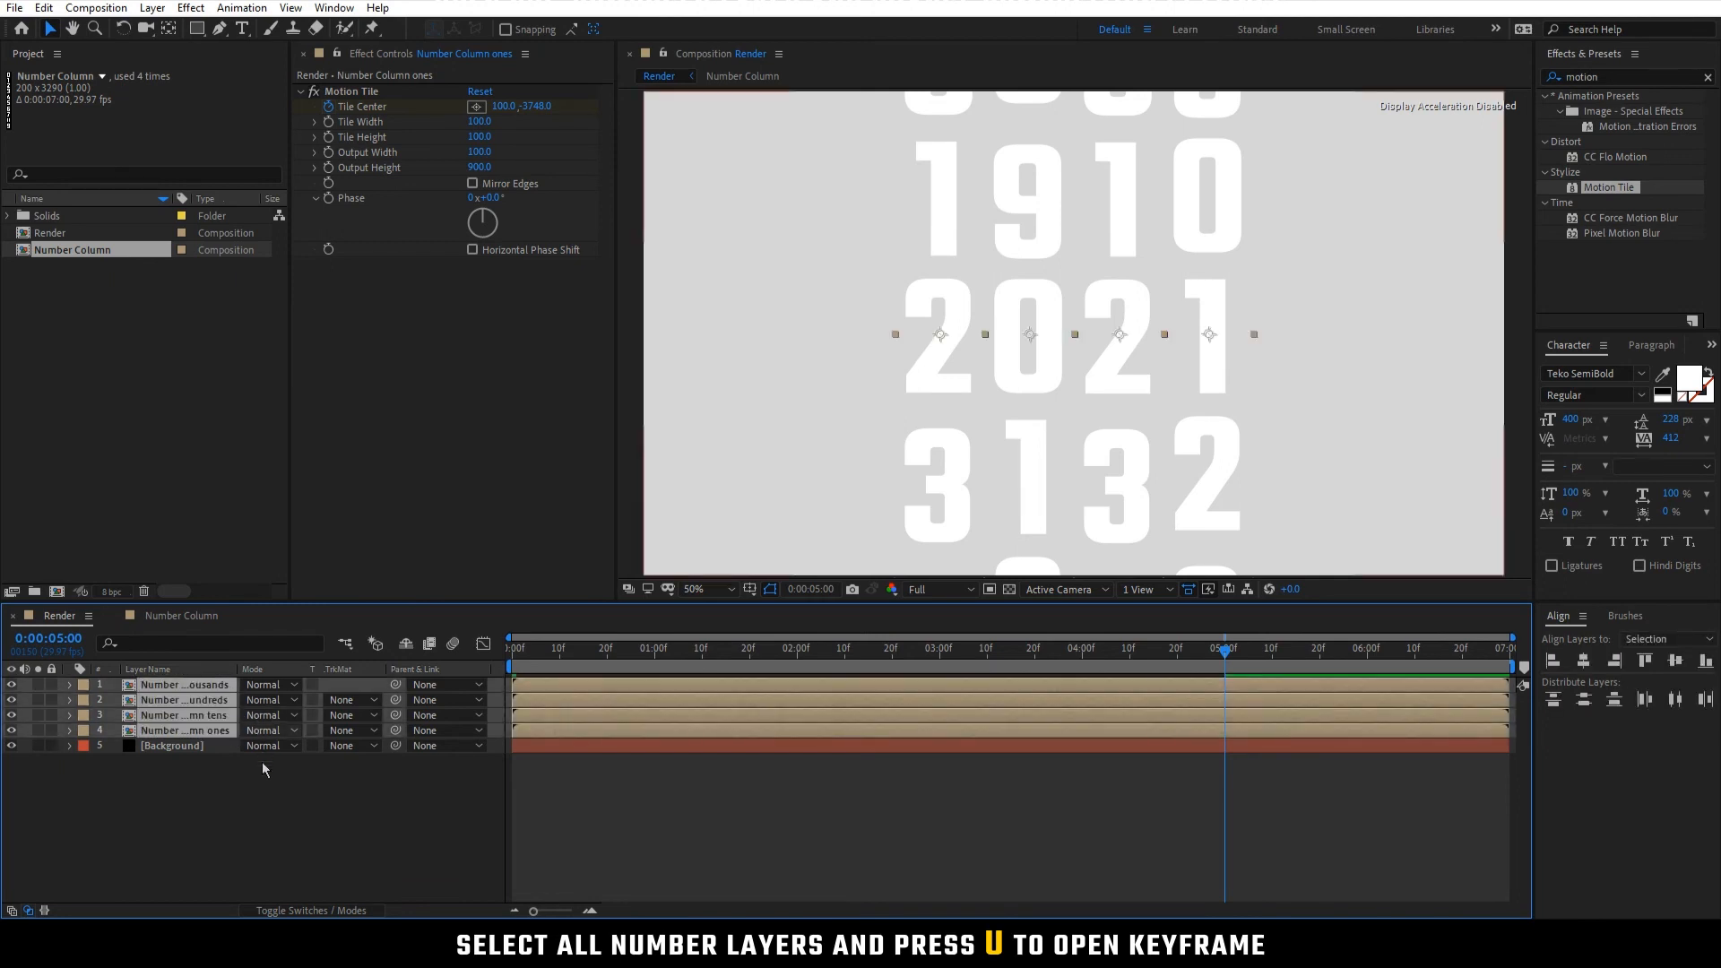
key("u")
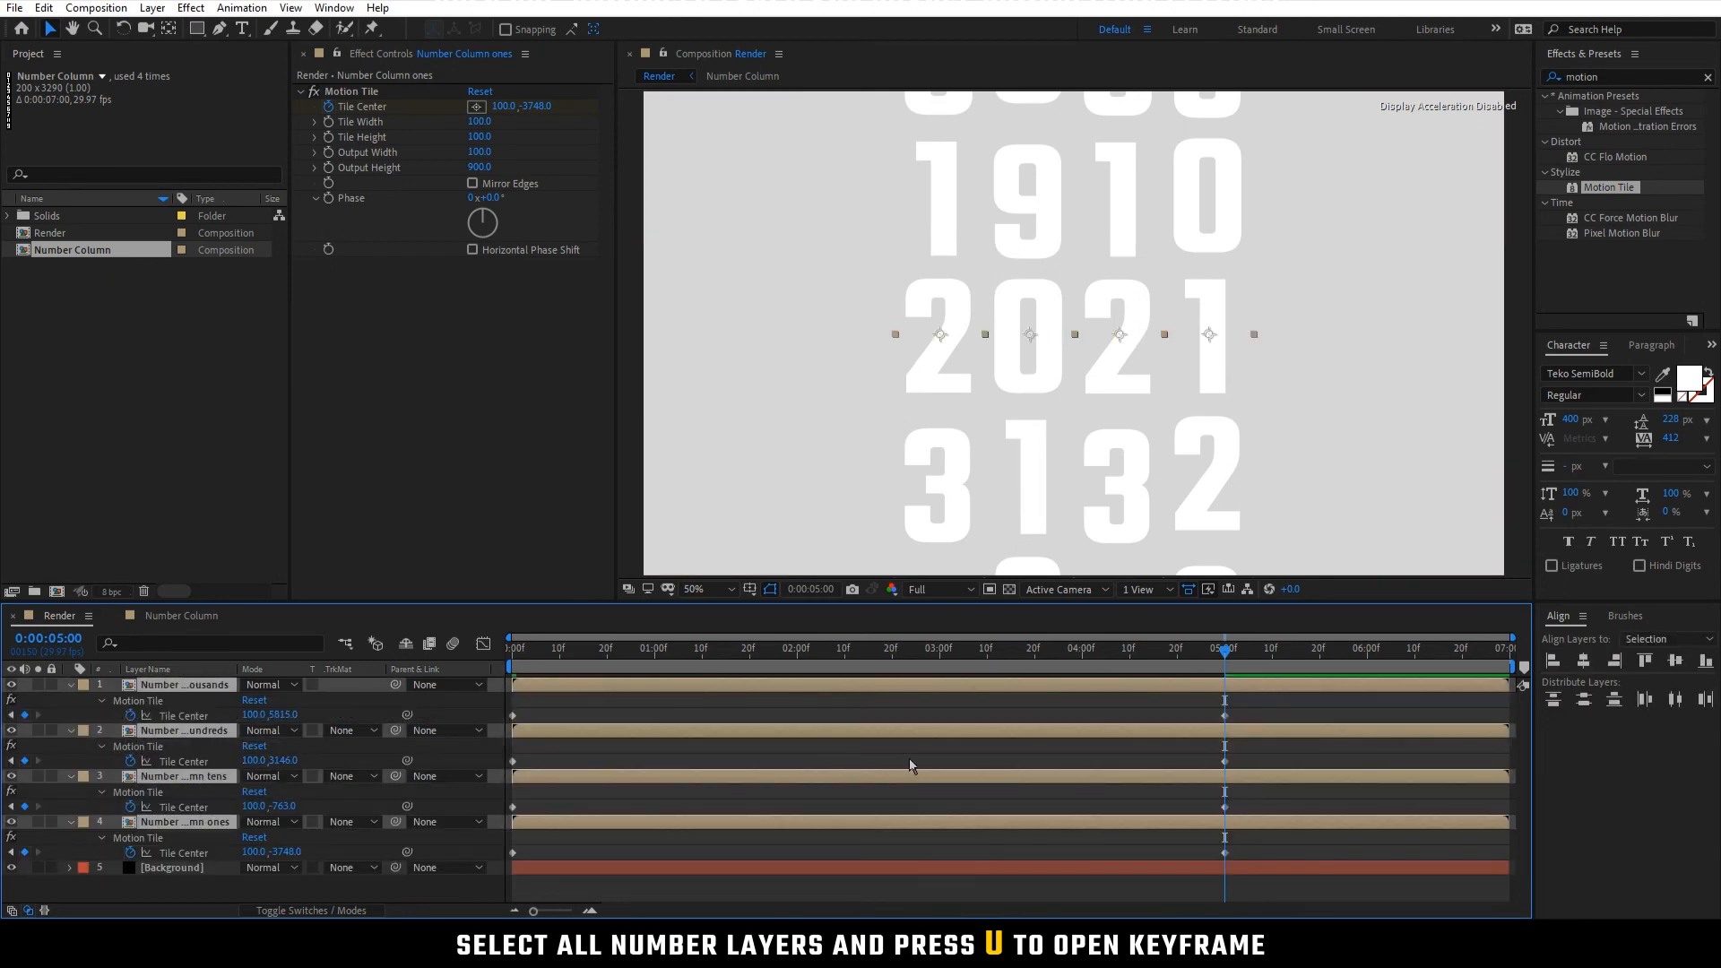
left_click_drag(1275, 710, 497, 884)
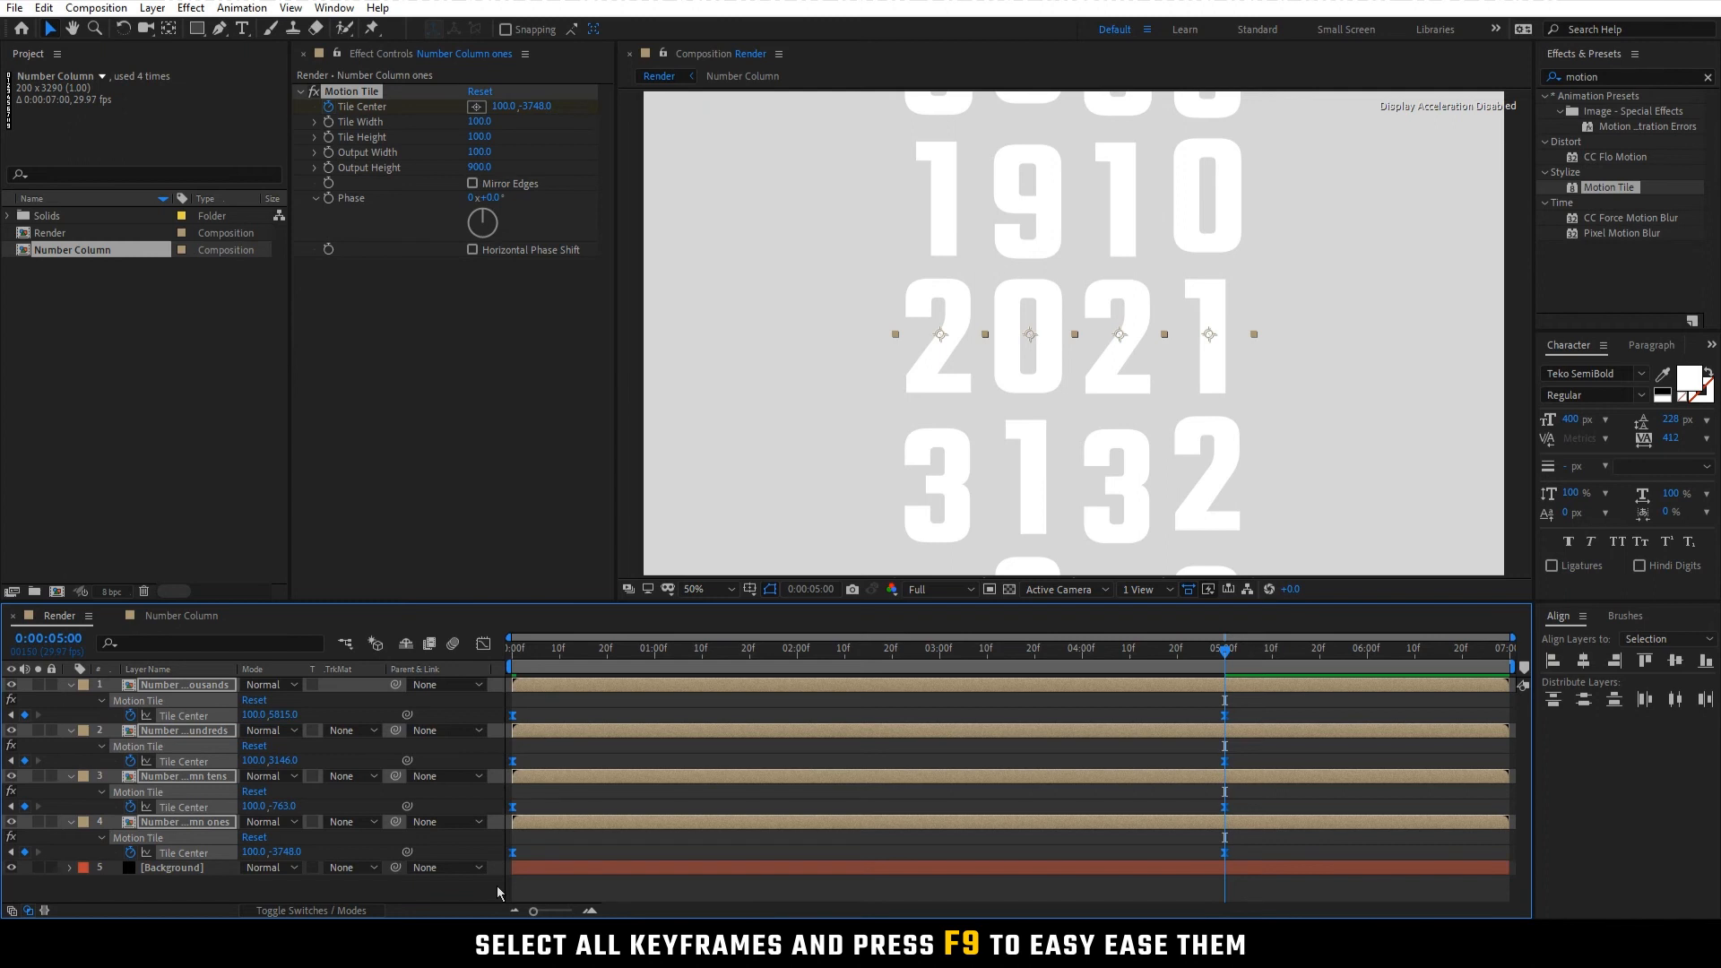
Reshape the Tile Center speed graphs so all four columns peak near 1 second and slow gradually into the 5-second keyframes, then collapse the layers
left_click(483, 644)
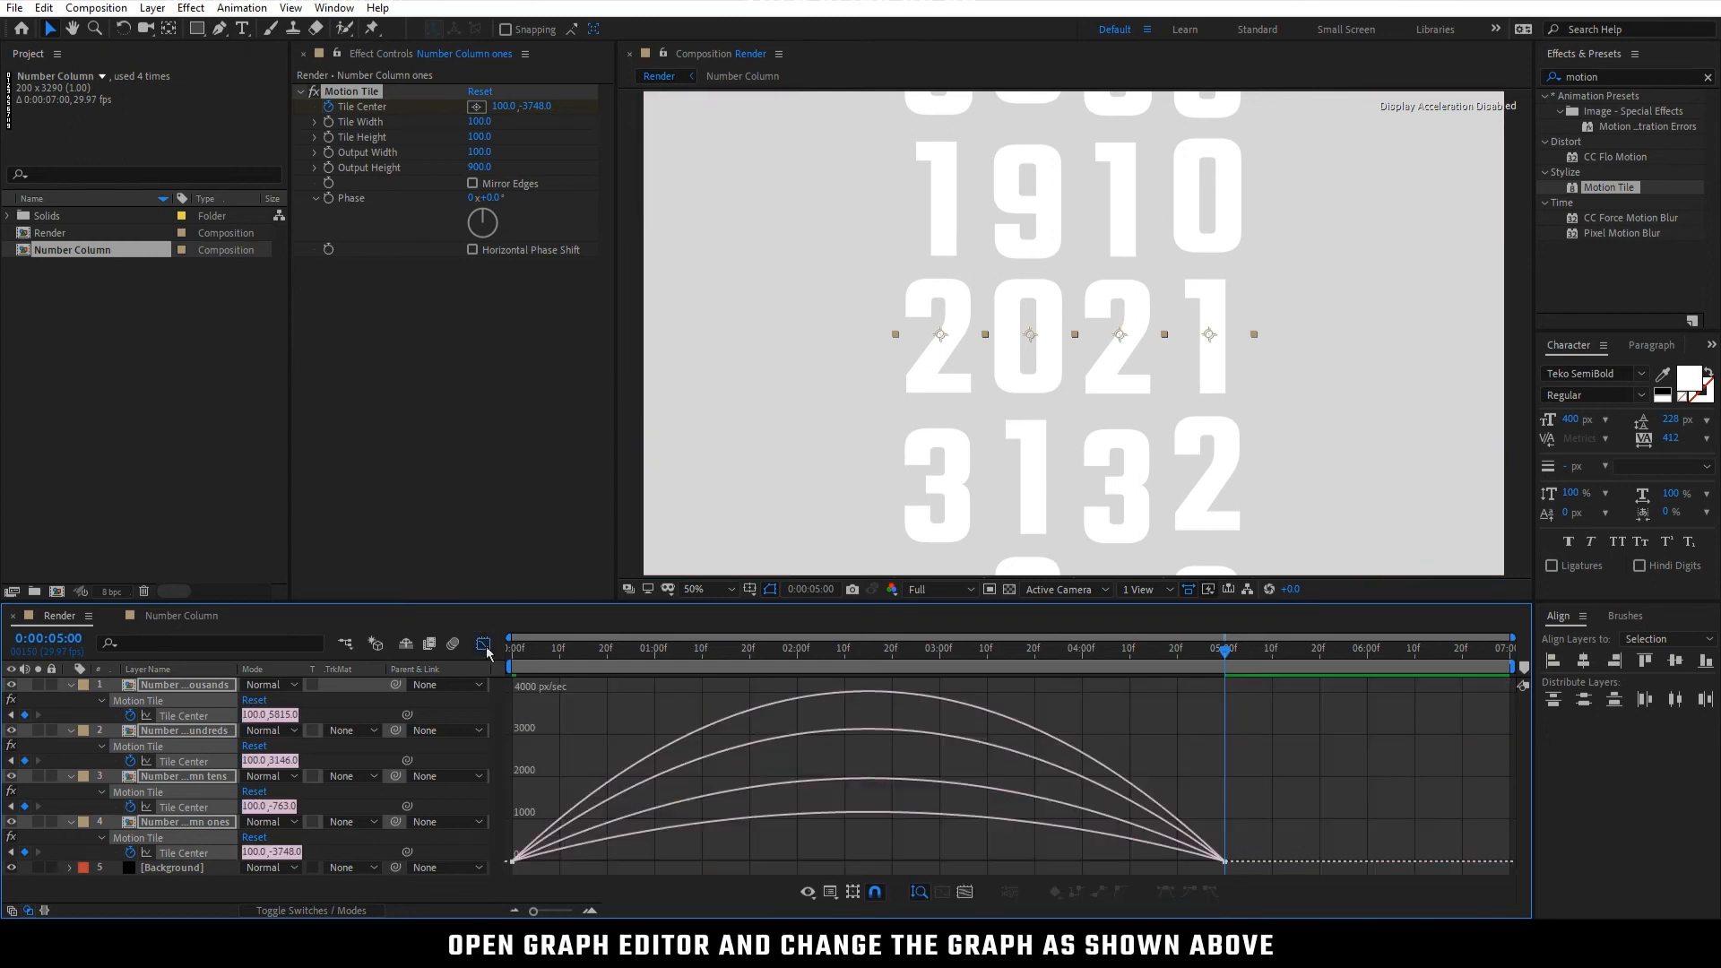
left_click_drag(1260, 800, 1210, 880)
left_click_drag(1096, 868, 748, 866)
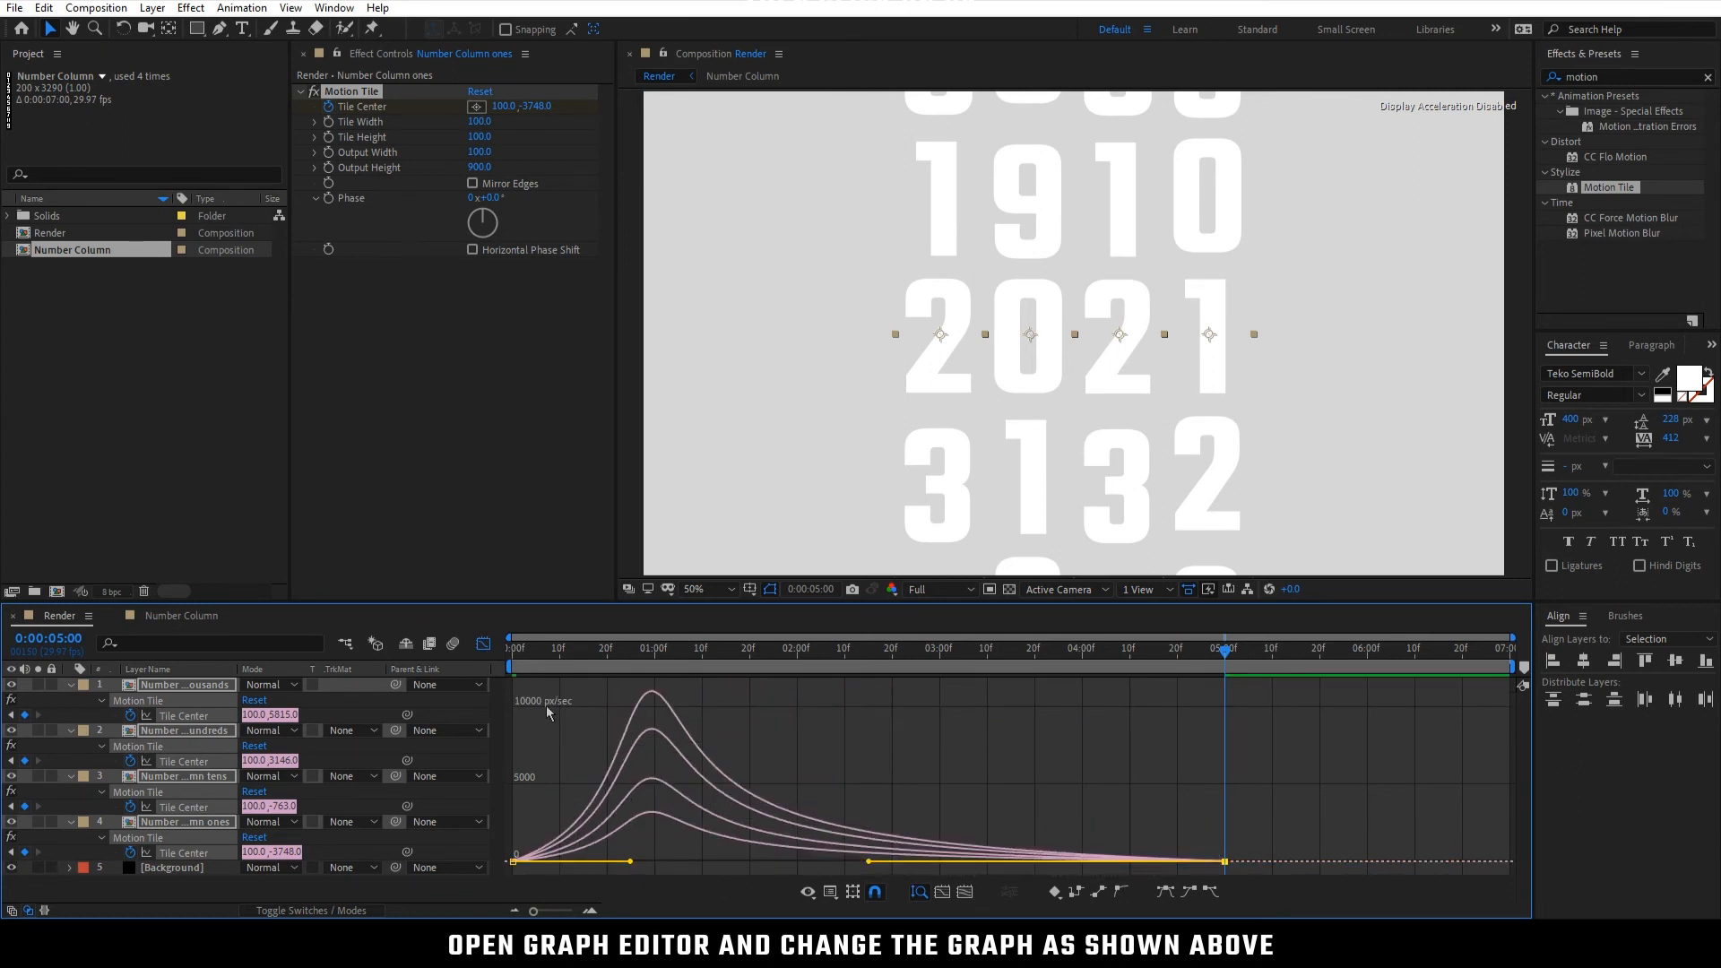
left_click(484, 644)
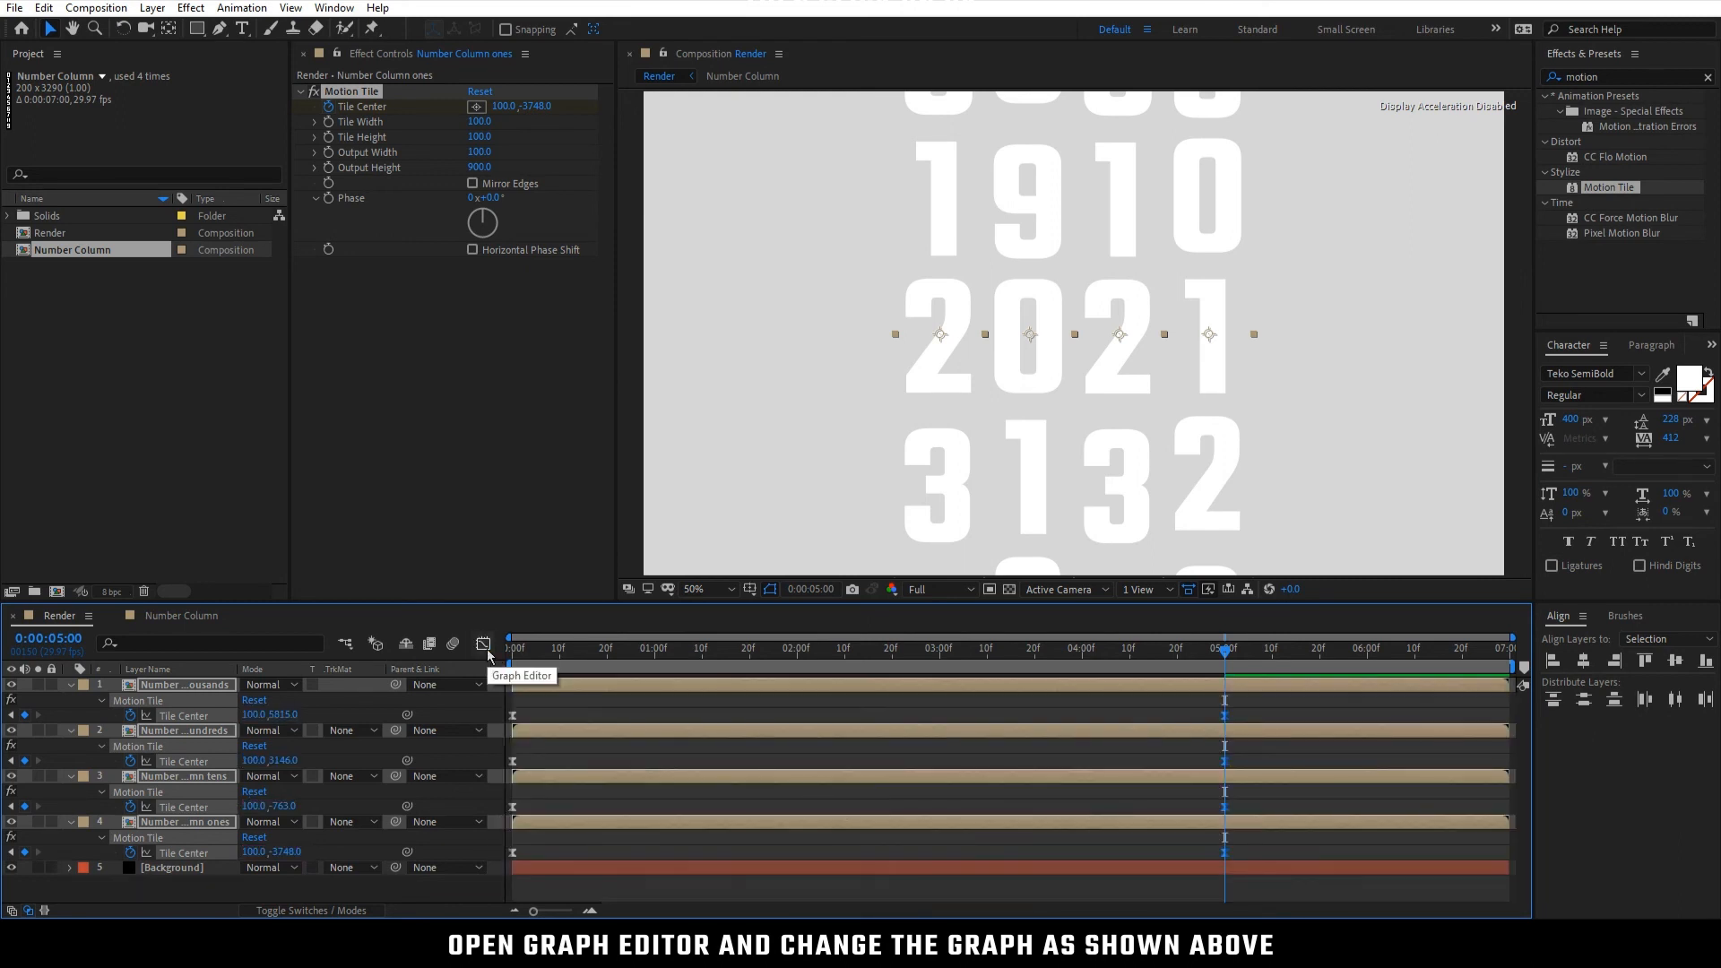
key("u")
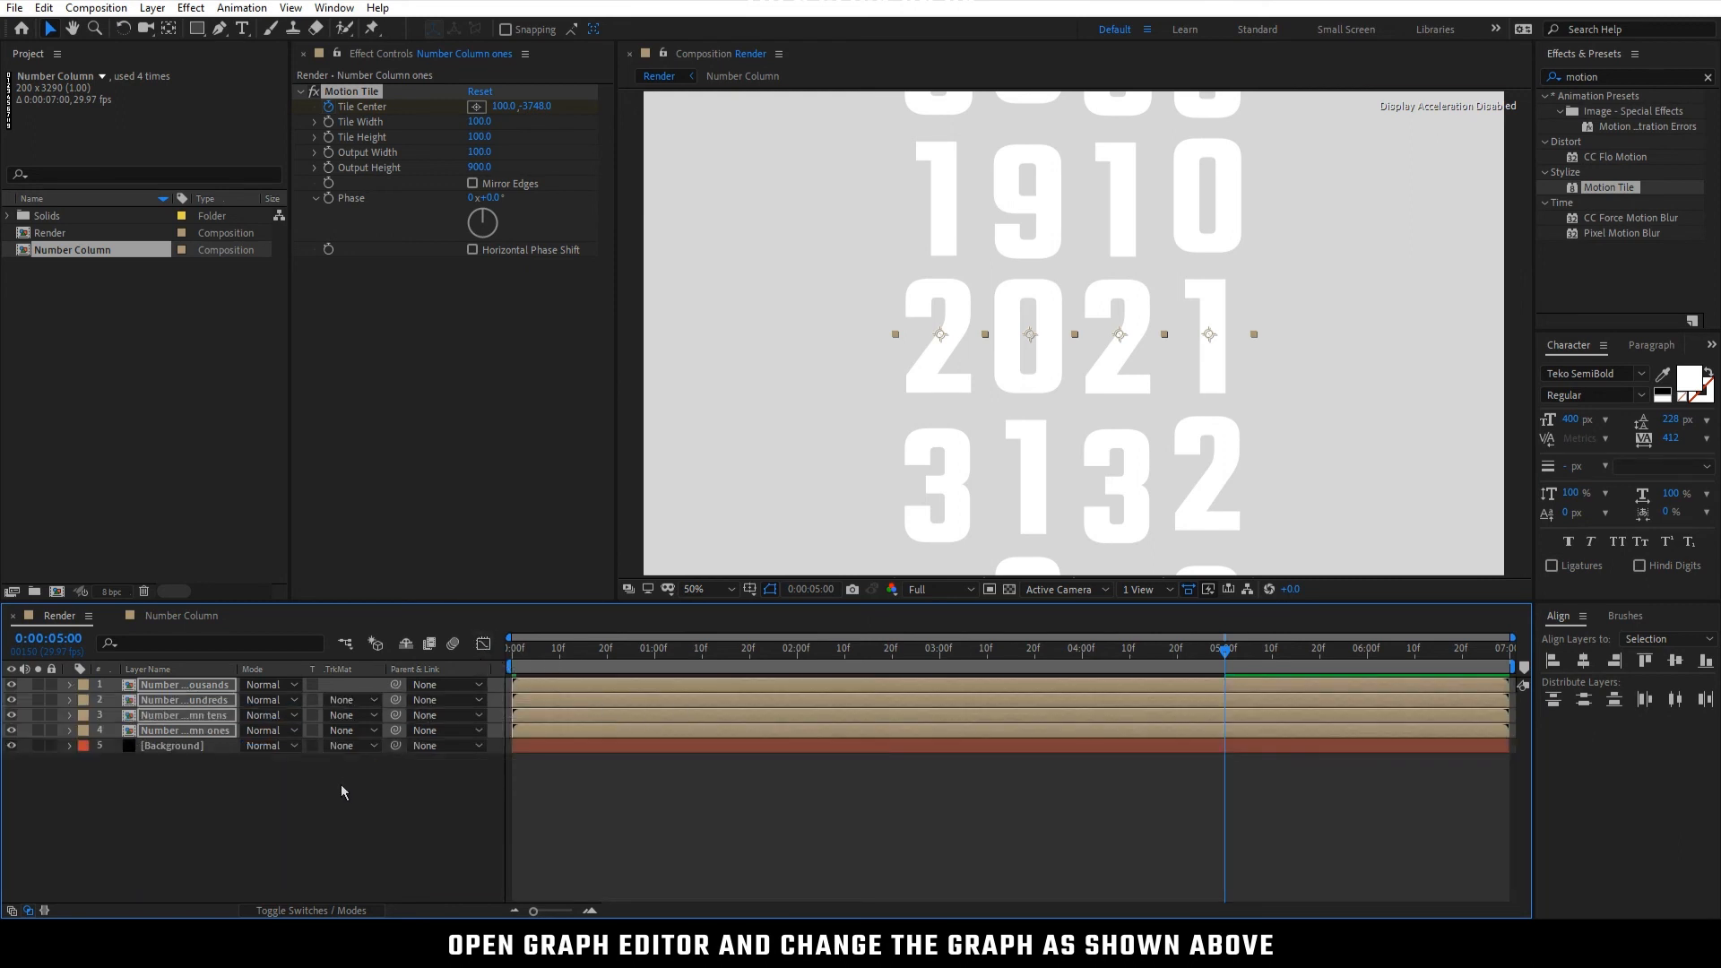
Pre-compose the thousands, hundreds, tens and ones layers into a new composition named All Numbers
left_click(201, 764)
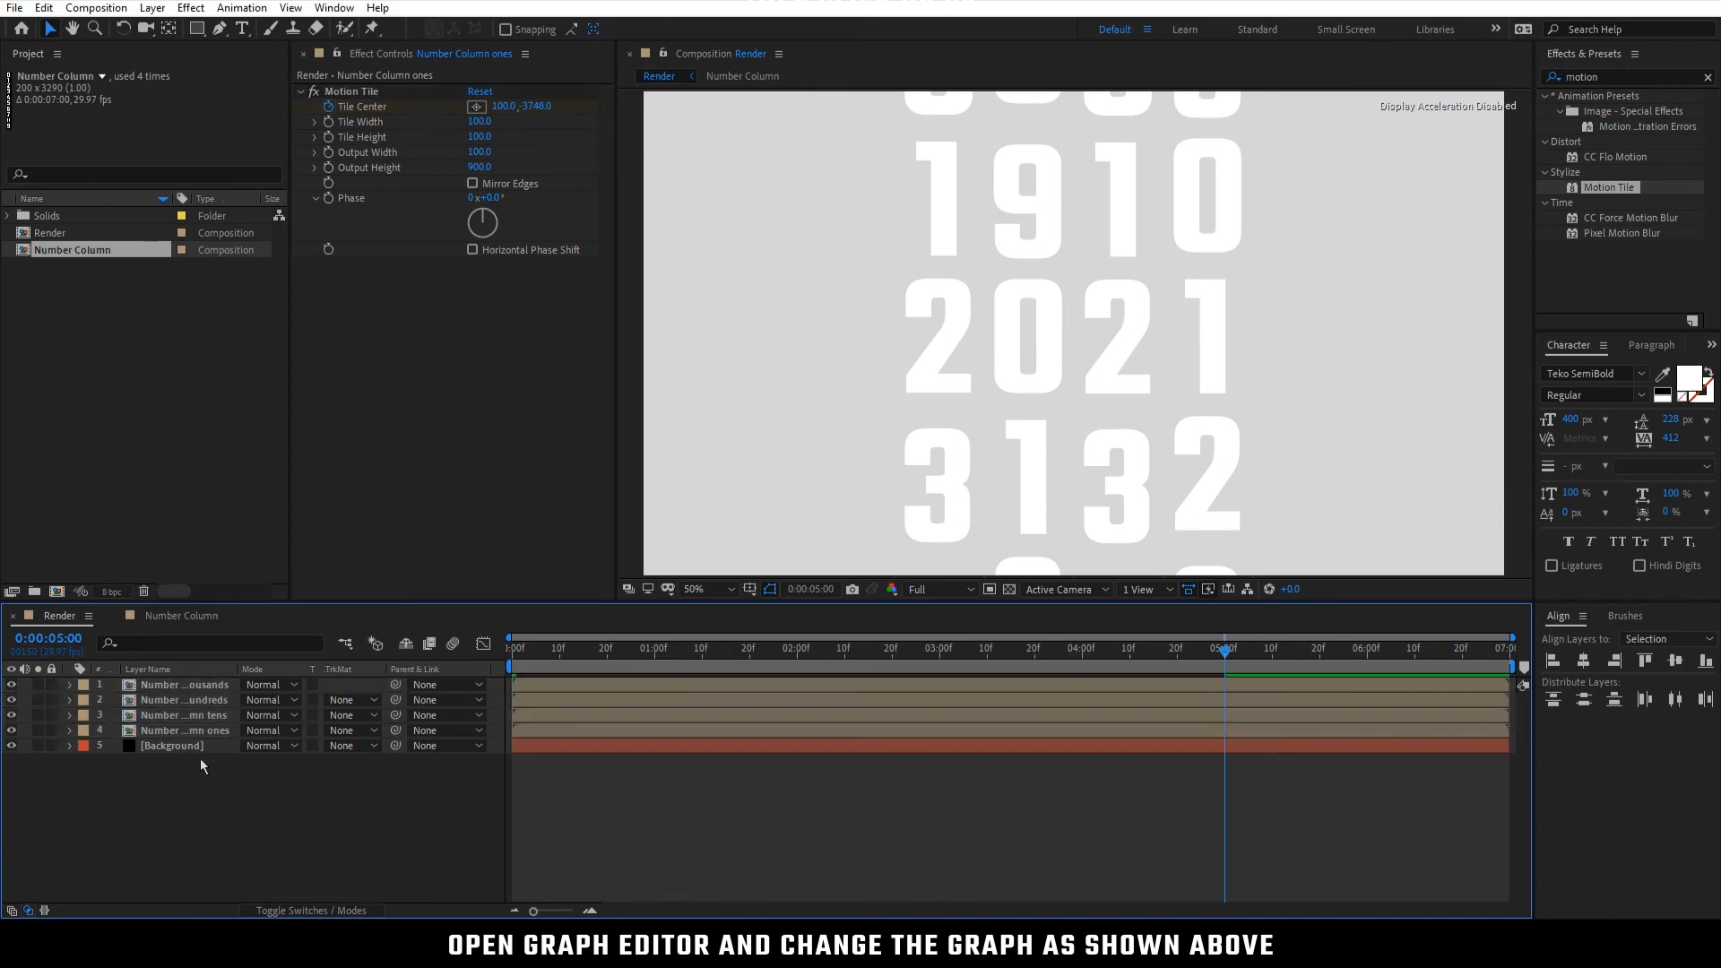
left_click(221, 732)
left_click(222, 687, "shift")
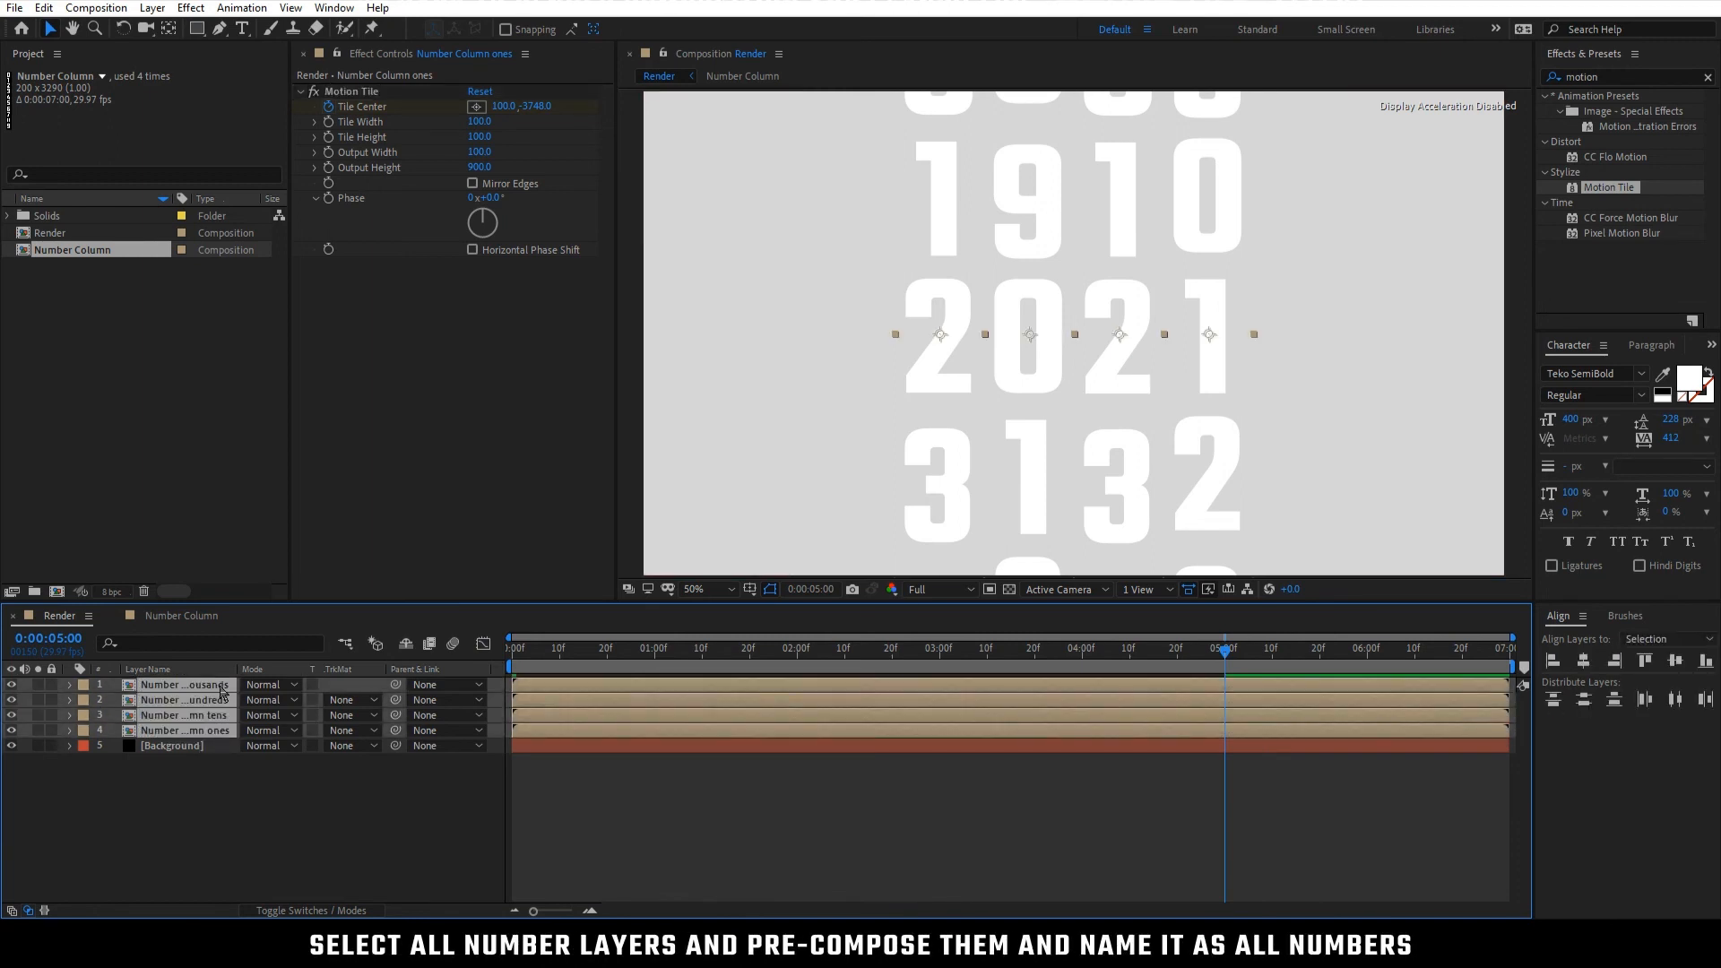
right_click(221, 689)
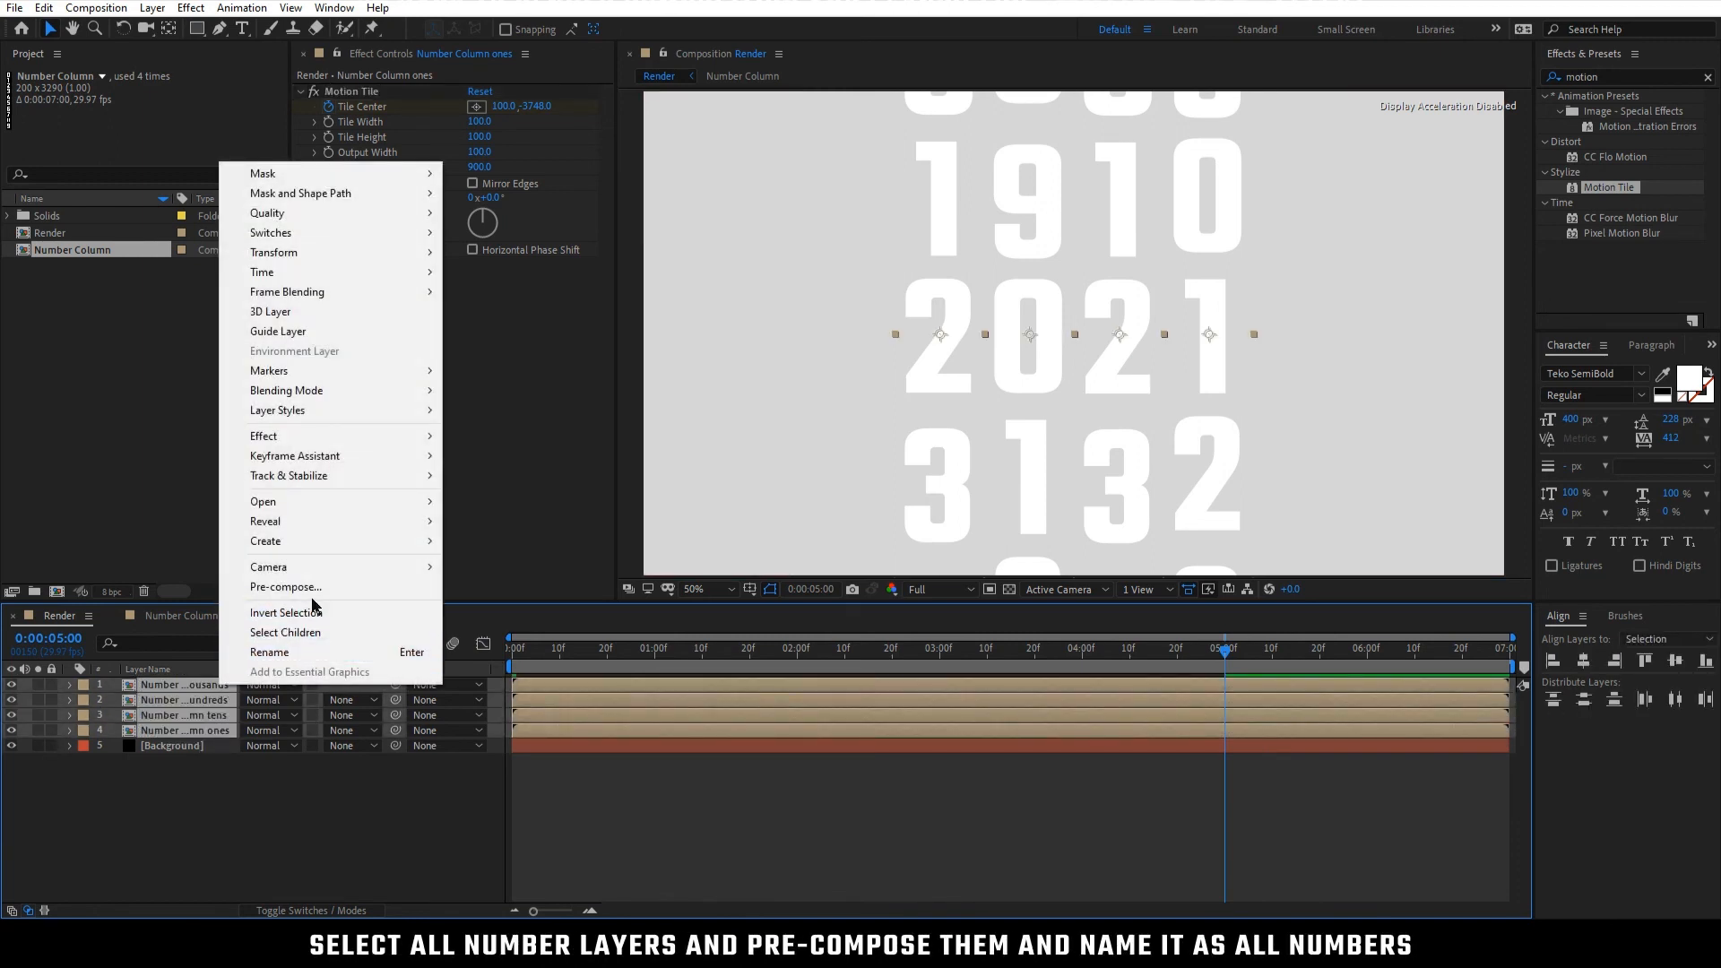
left_click(319, 592)
type("All")
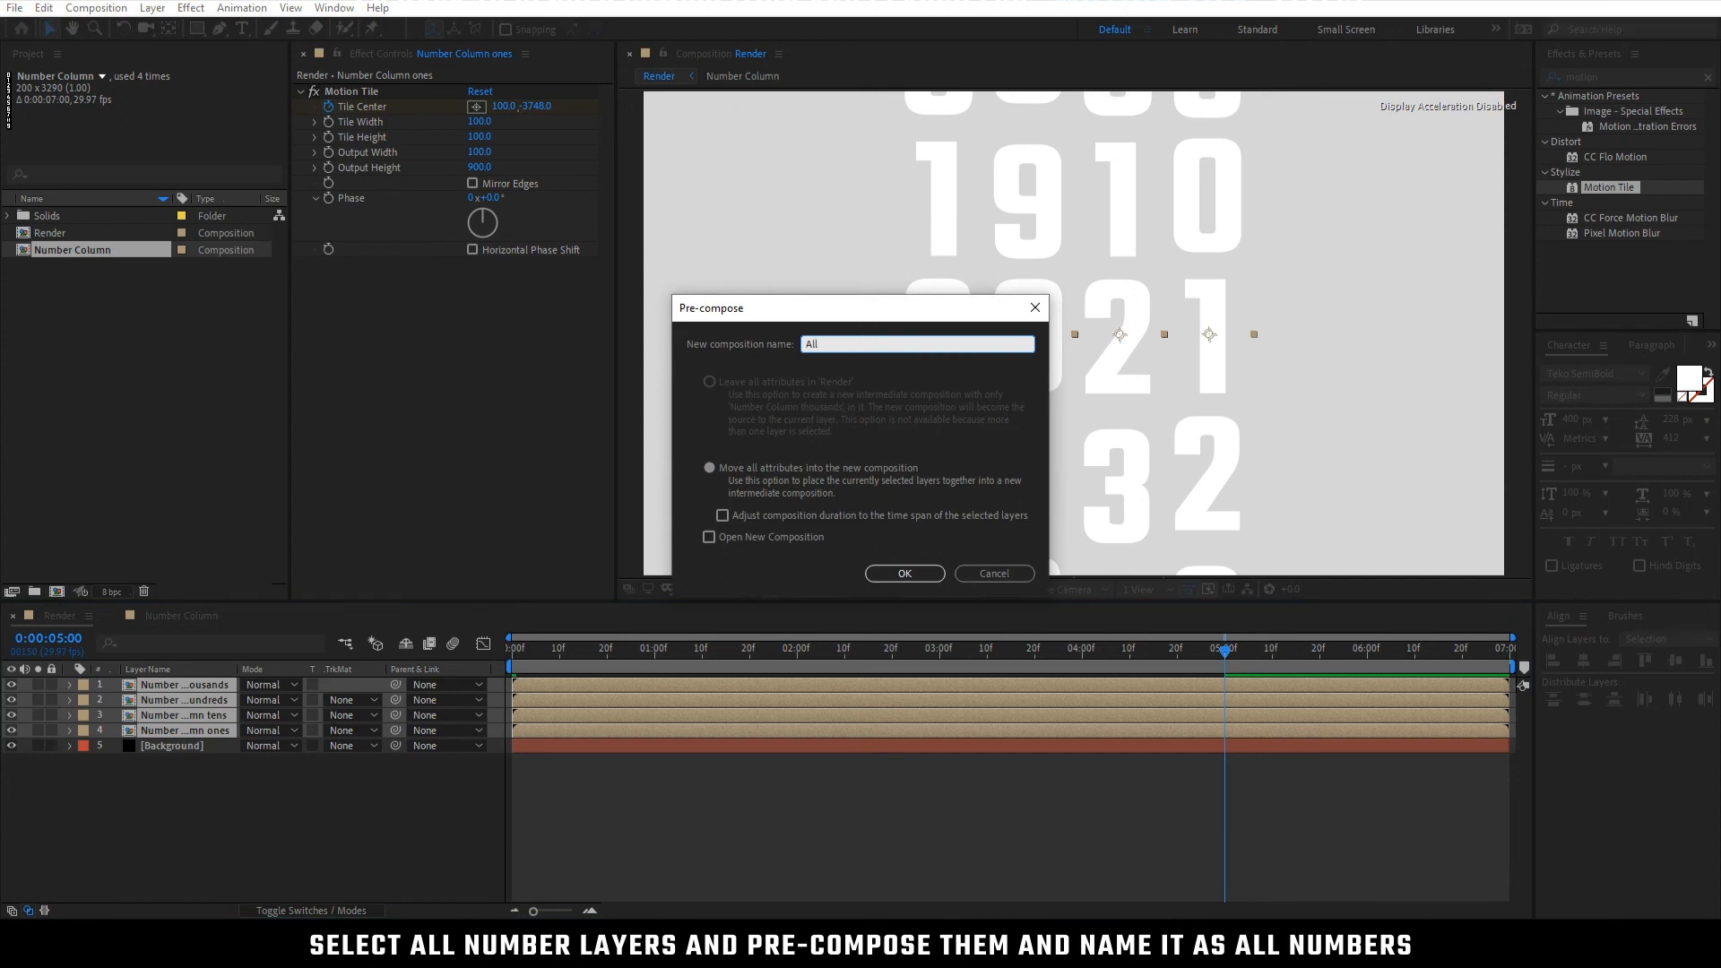
type(" Numbers")
key("Return")
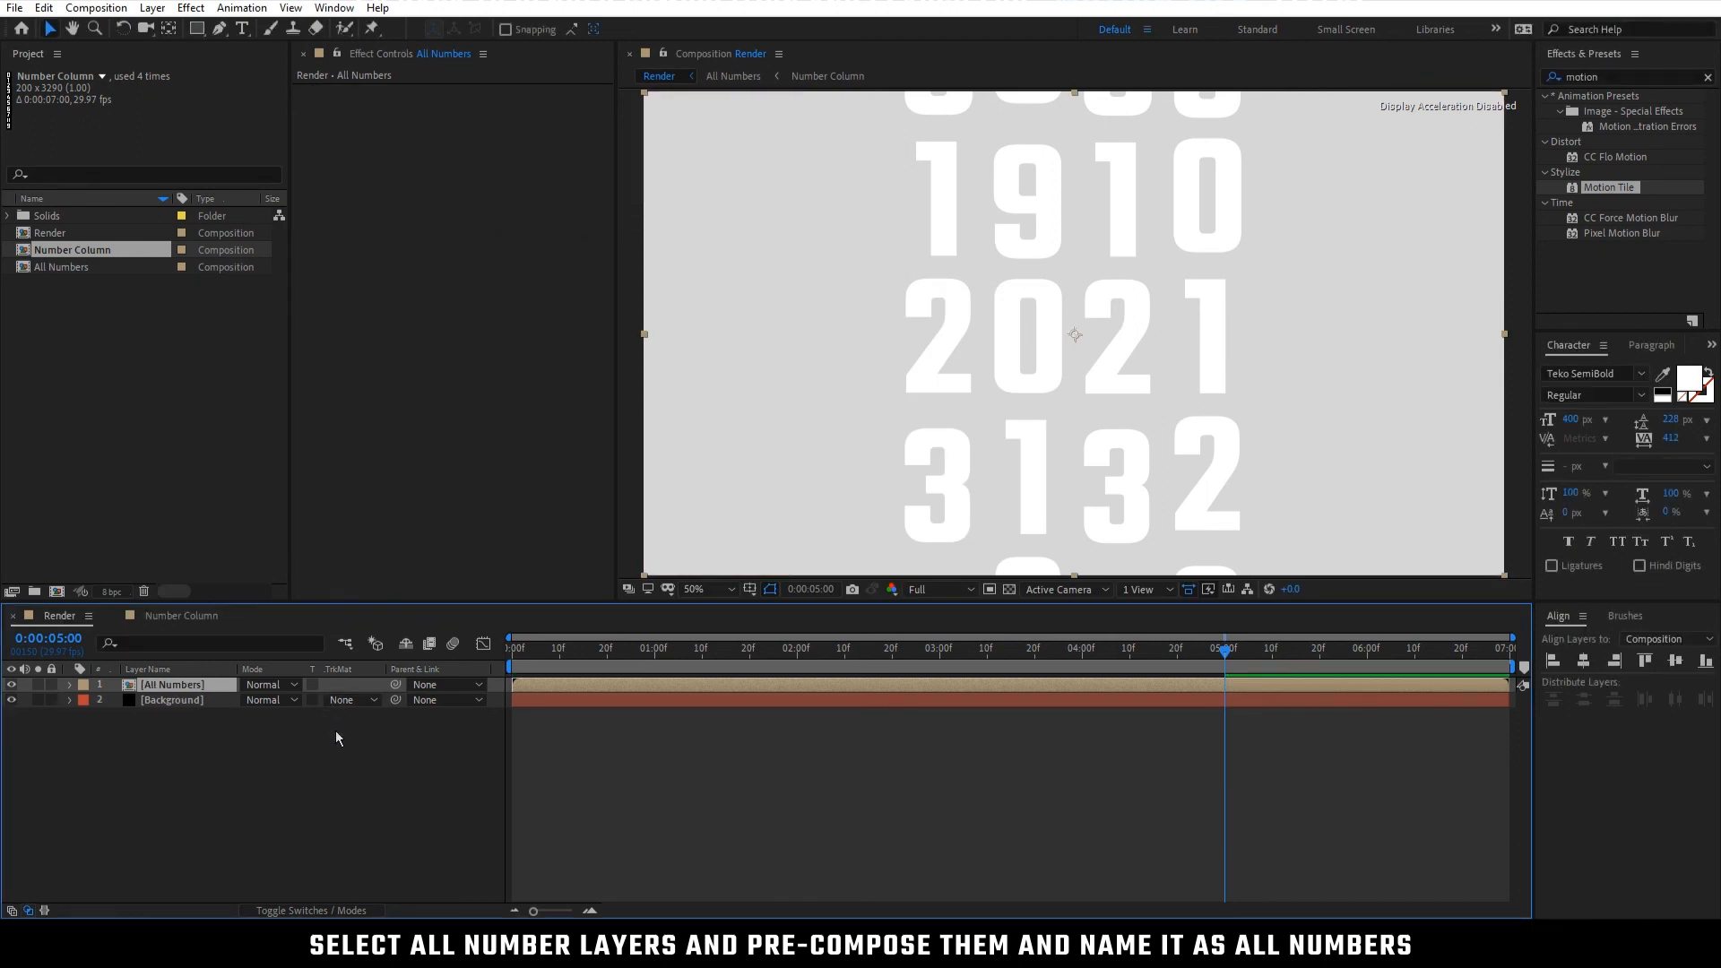
left_click(337, 732)
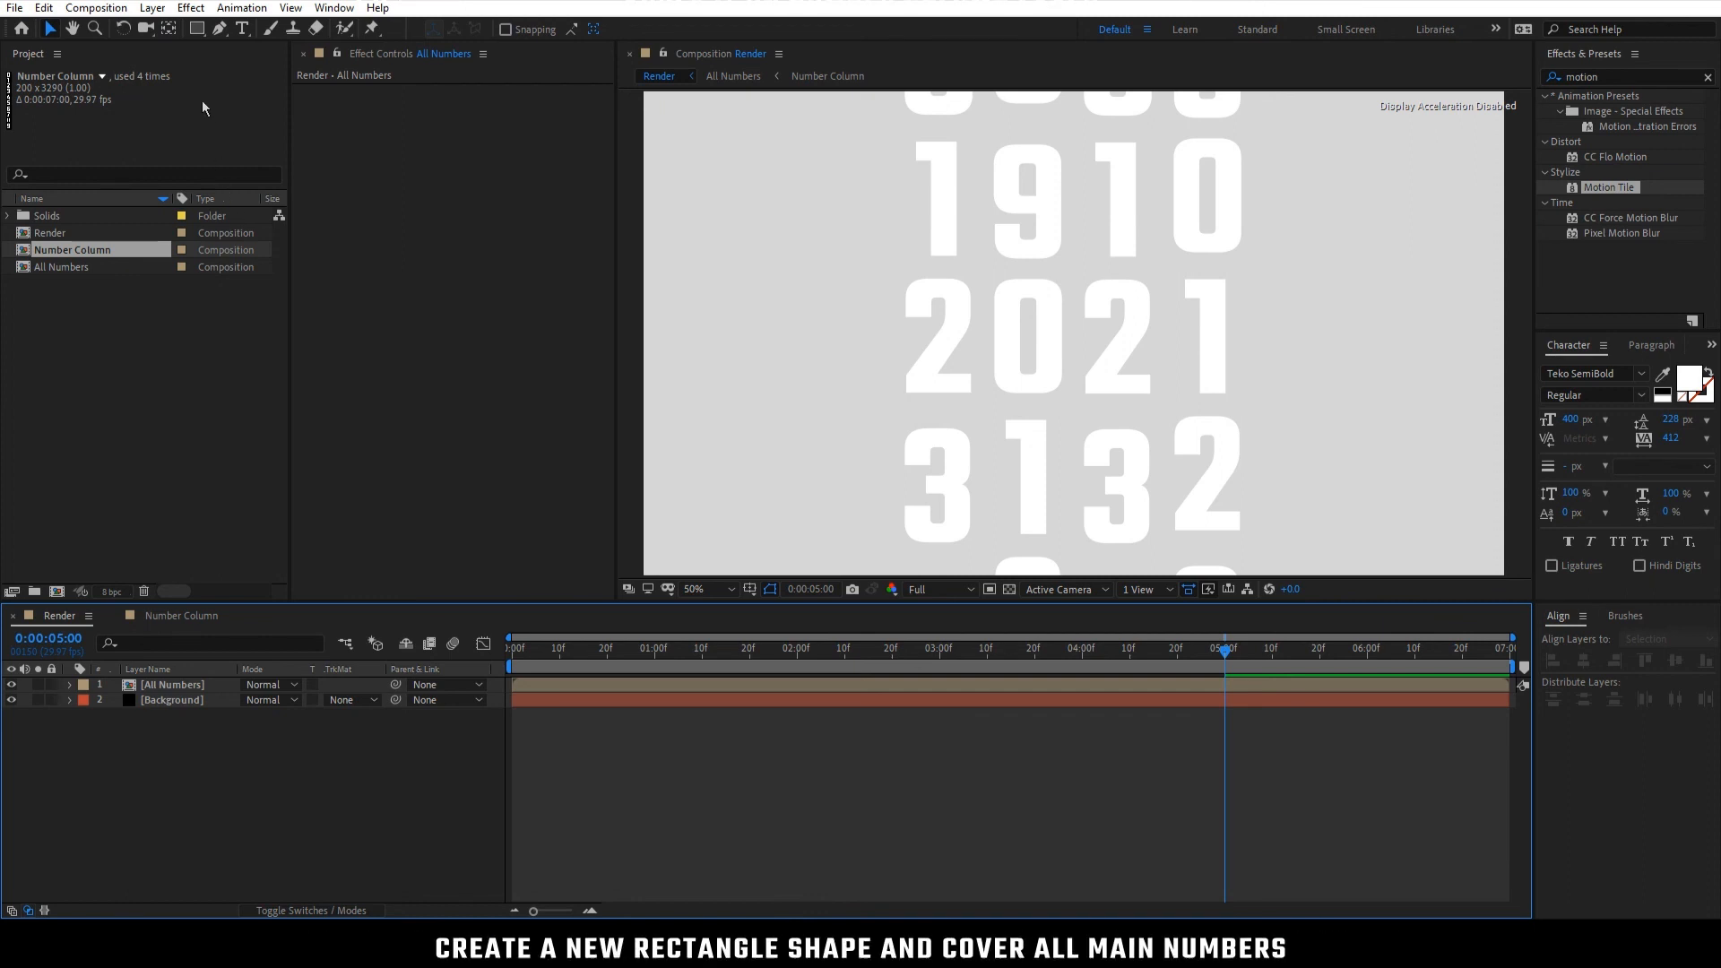
Draw a white rectangle shape that covers the whole 2021 row, on a layer above All Numbers
left_click(198, 30)
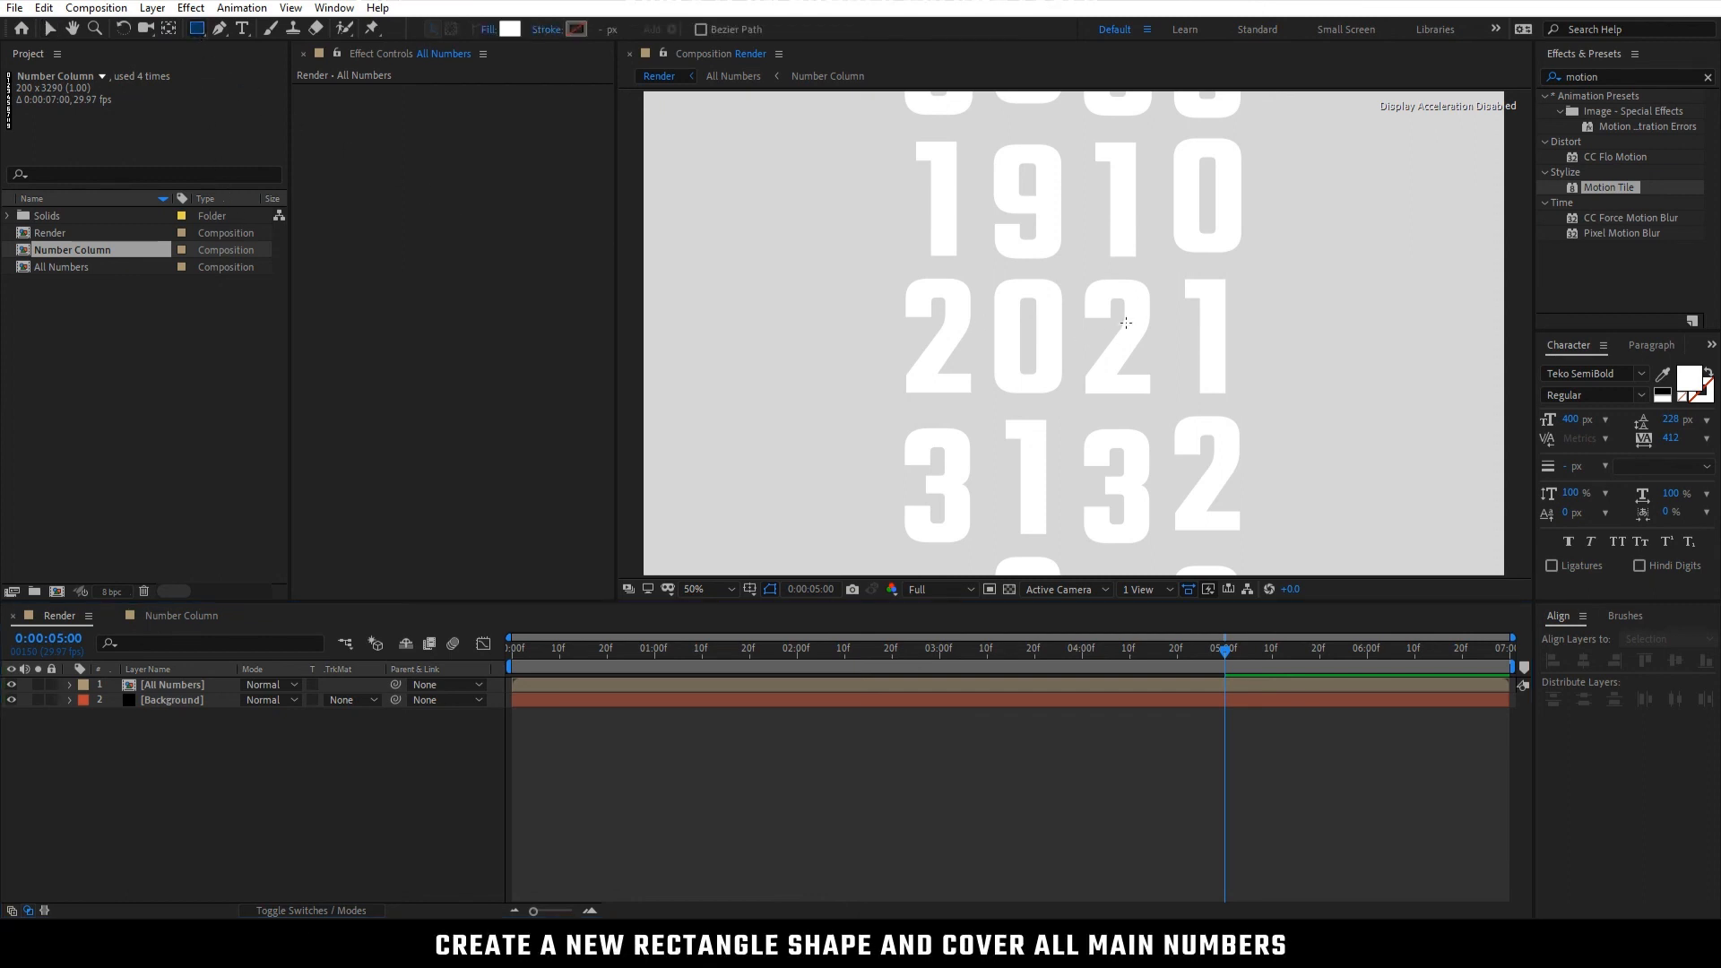
key("period")
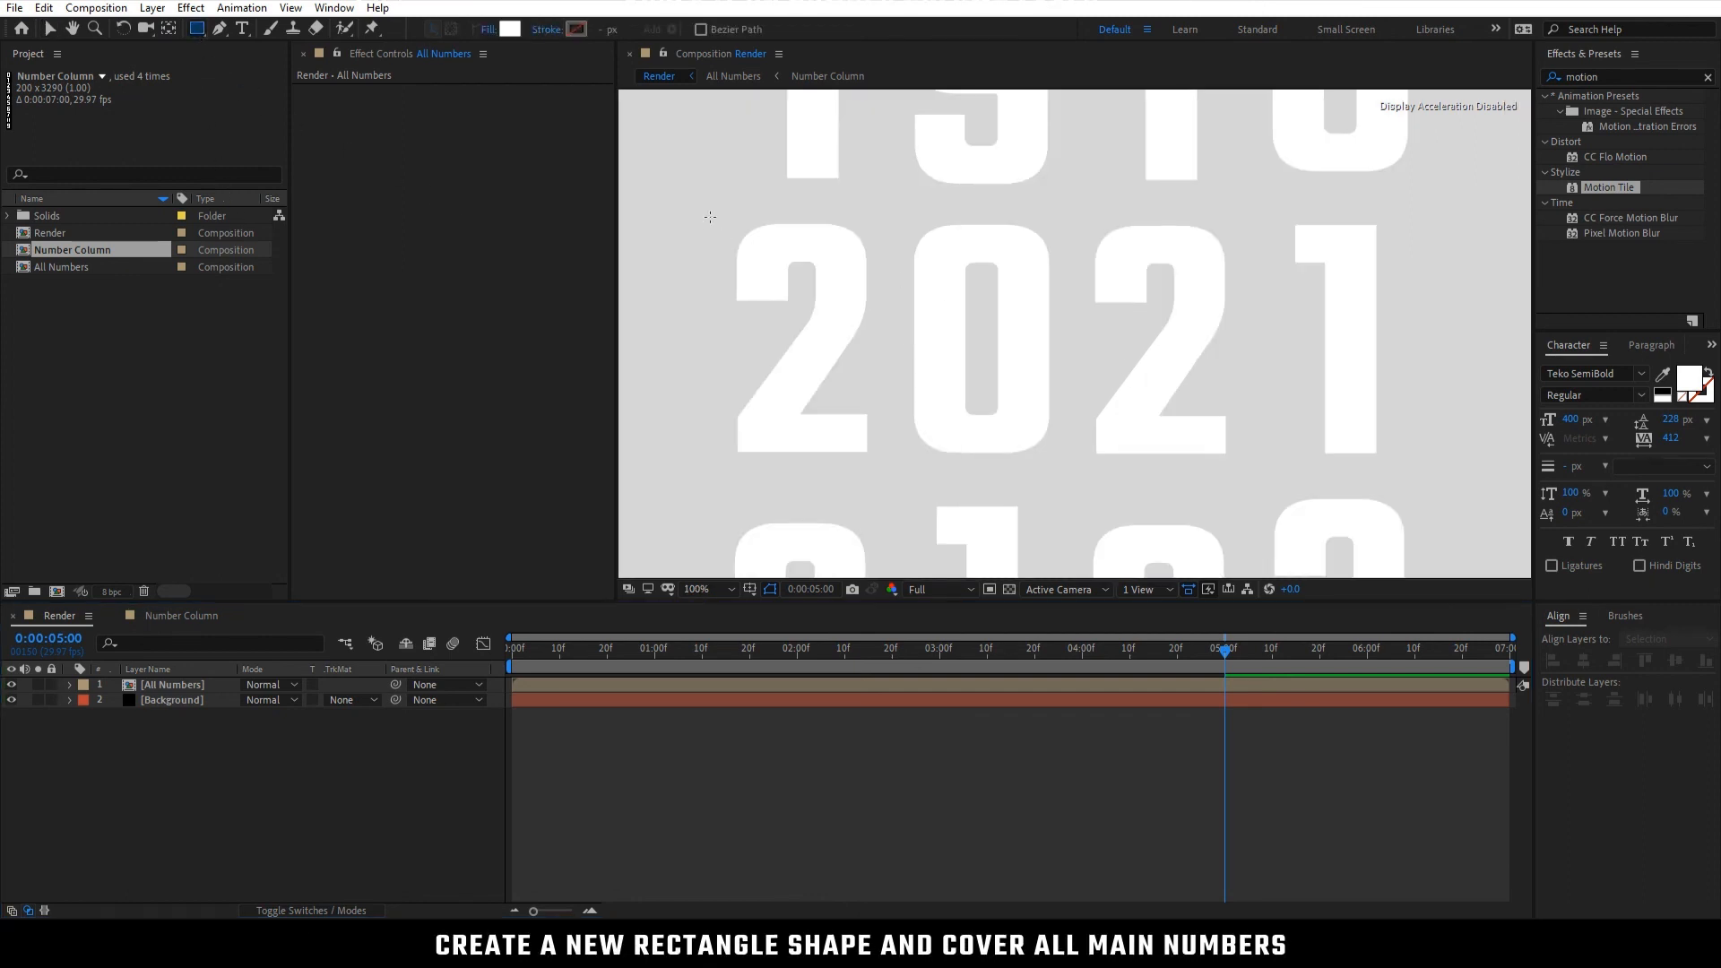
left_click_drag(711, 212, 1435, 467)
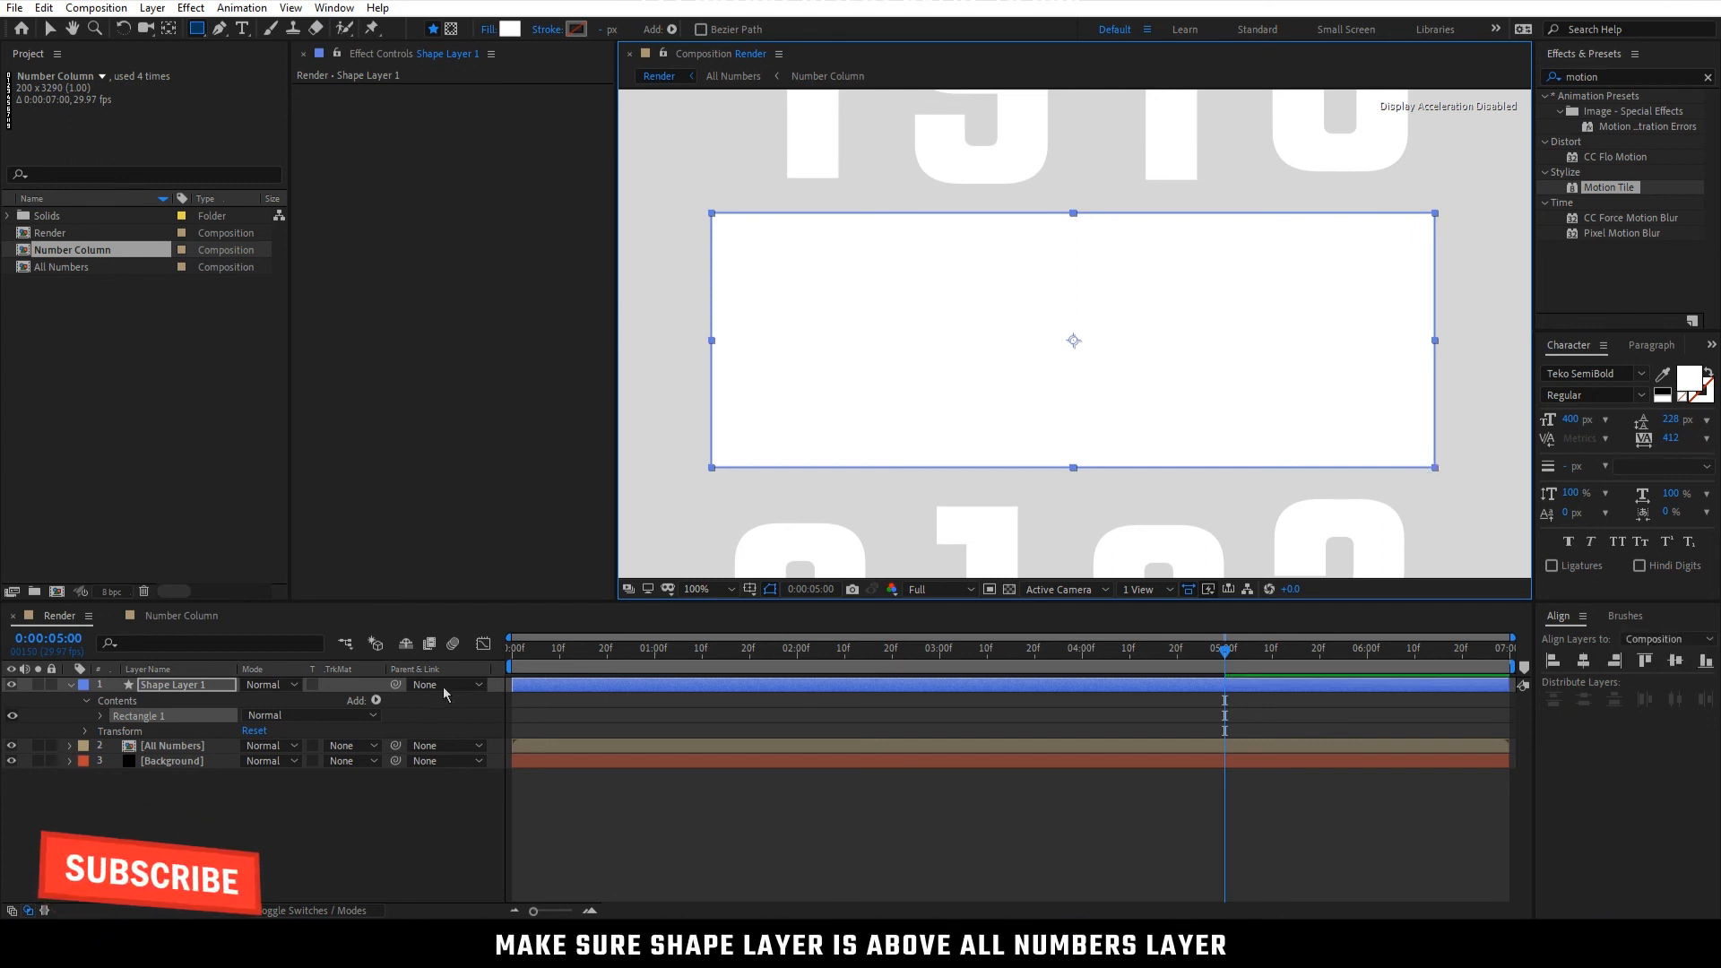
Set the All Numbers layer's track matte to Alpha Matte "Shape Layer 1"
left_click(339, 772)
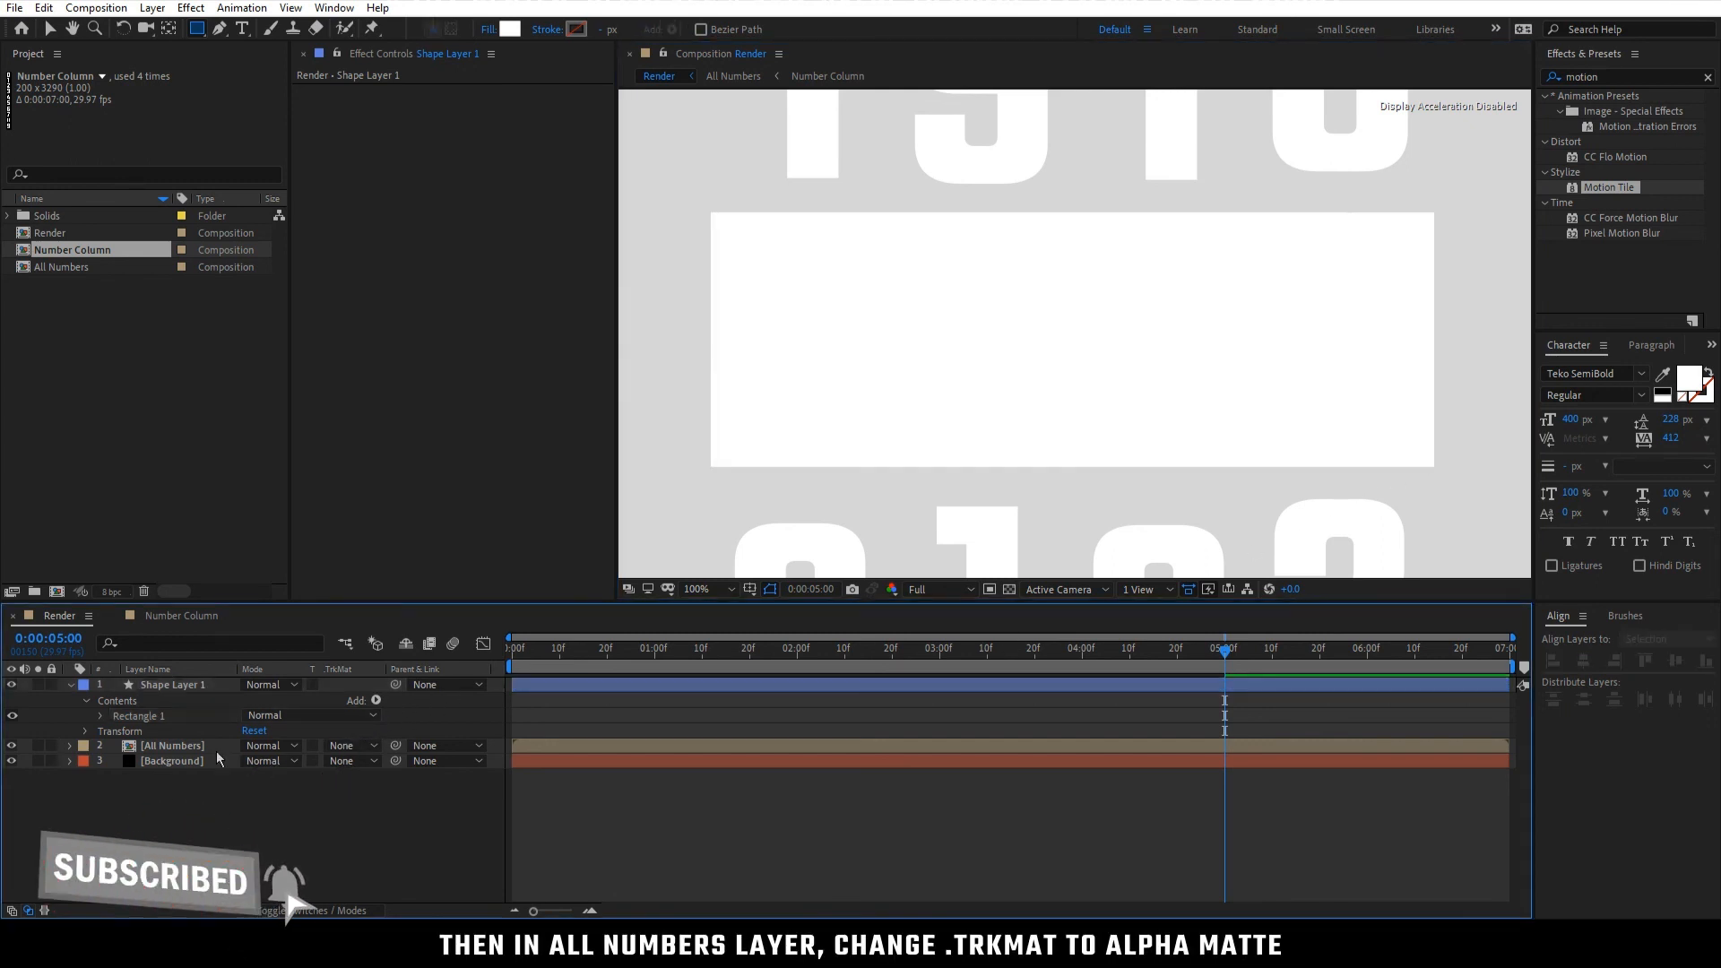
left_click(375, 747)
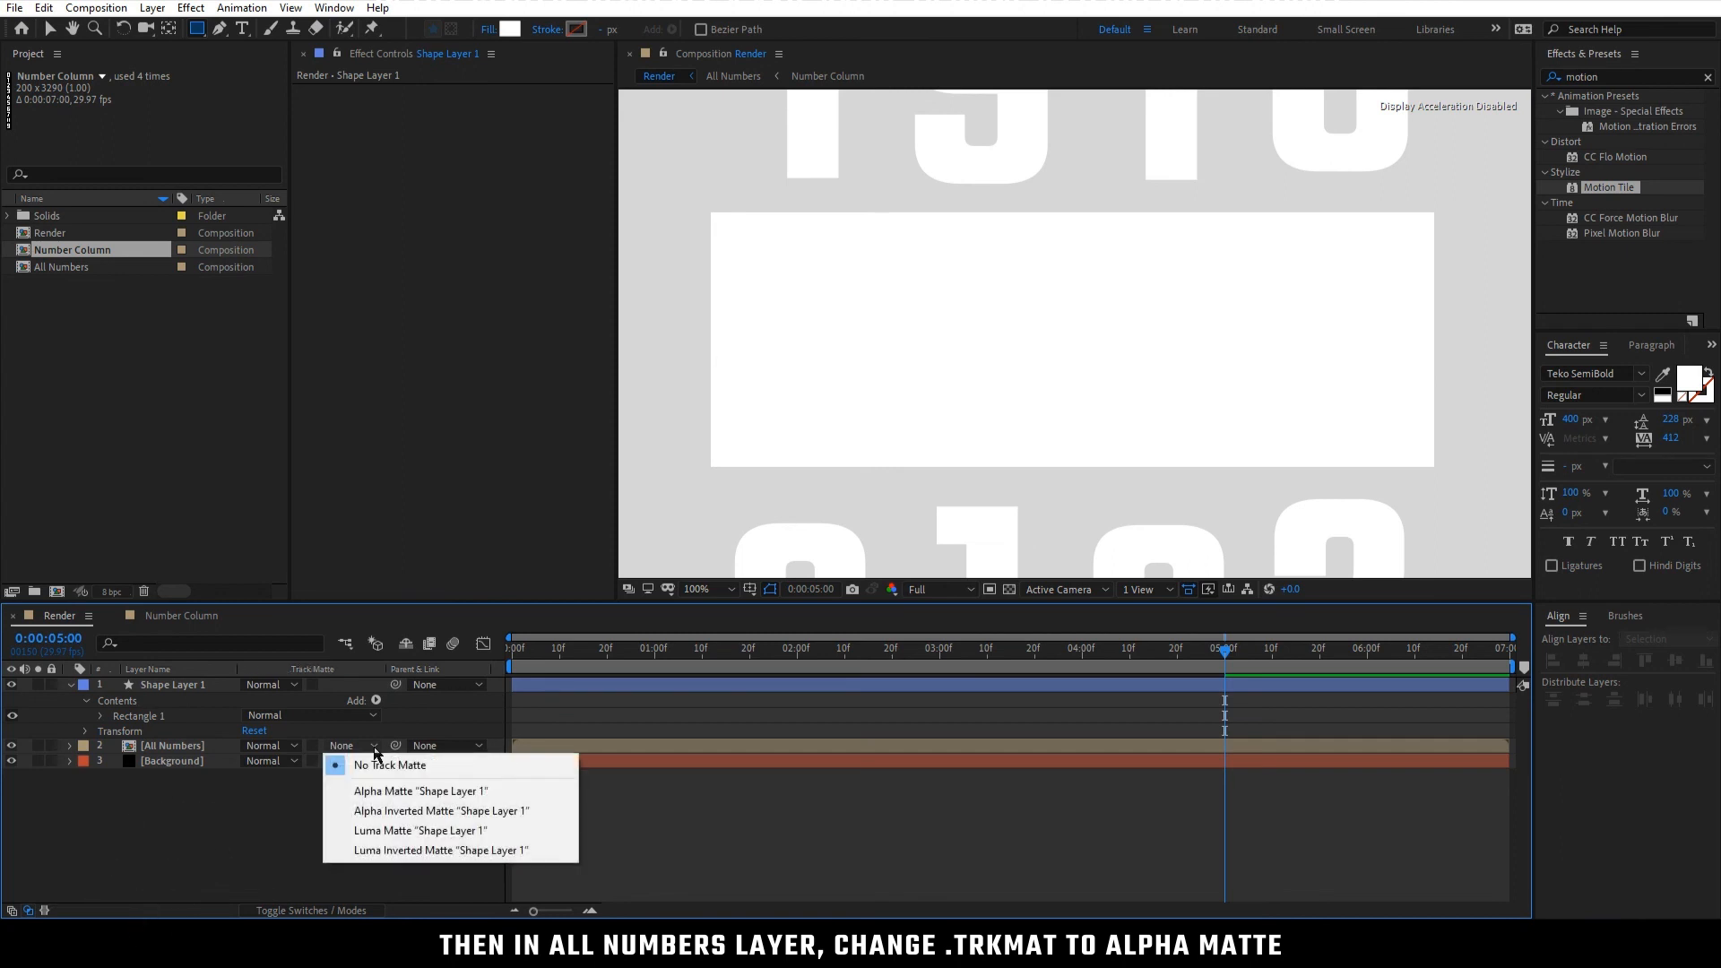
left_click(394, 793)
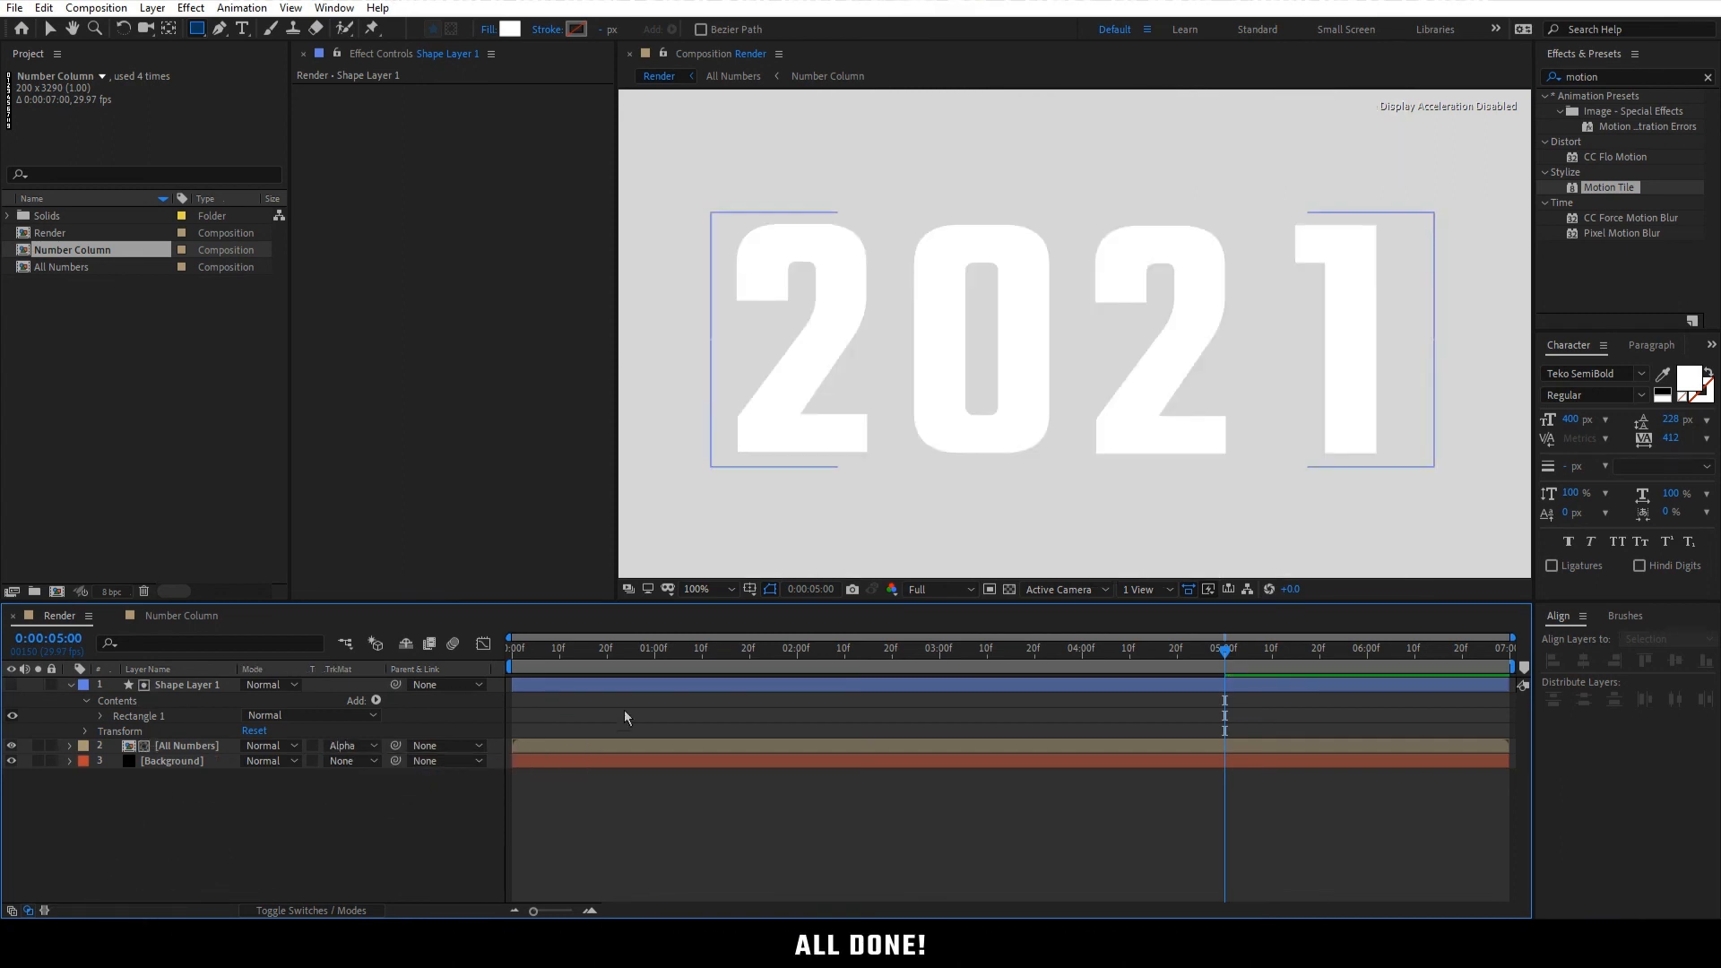
Fit the composition in the viewer and scrub back from 5 seconds to preview the masked counter animation
left_click(714, 594)
left_click(724, 623)
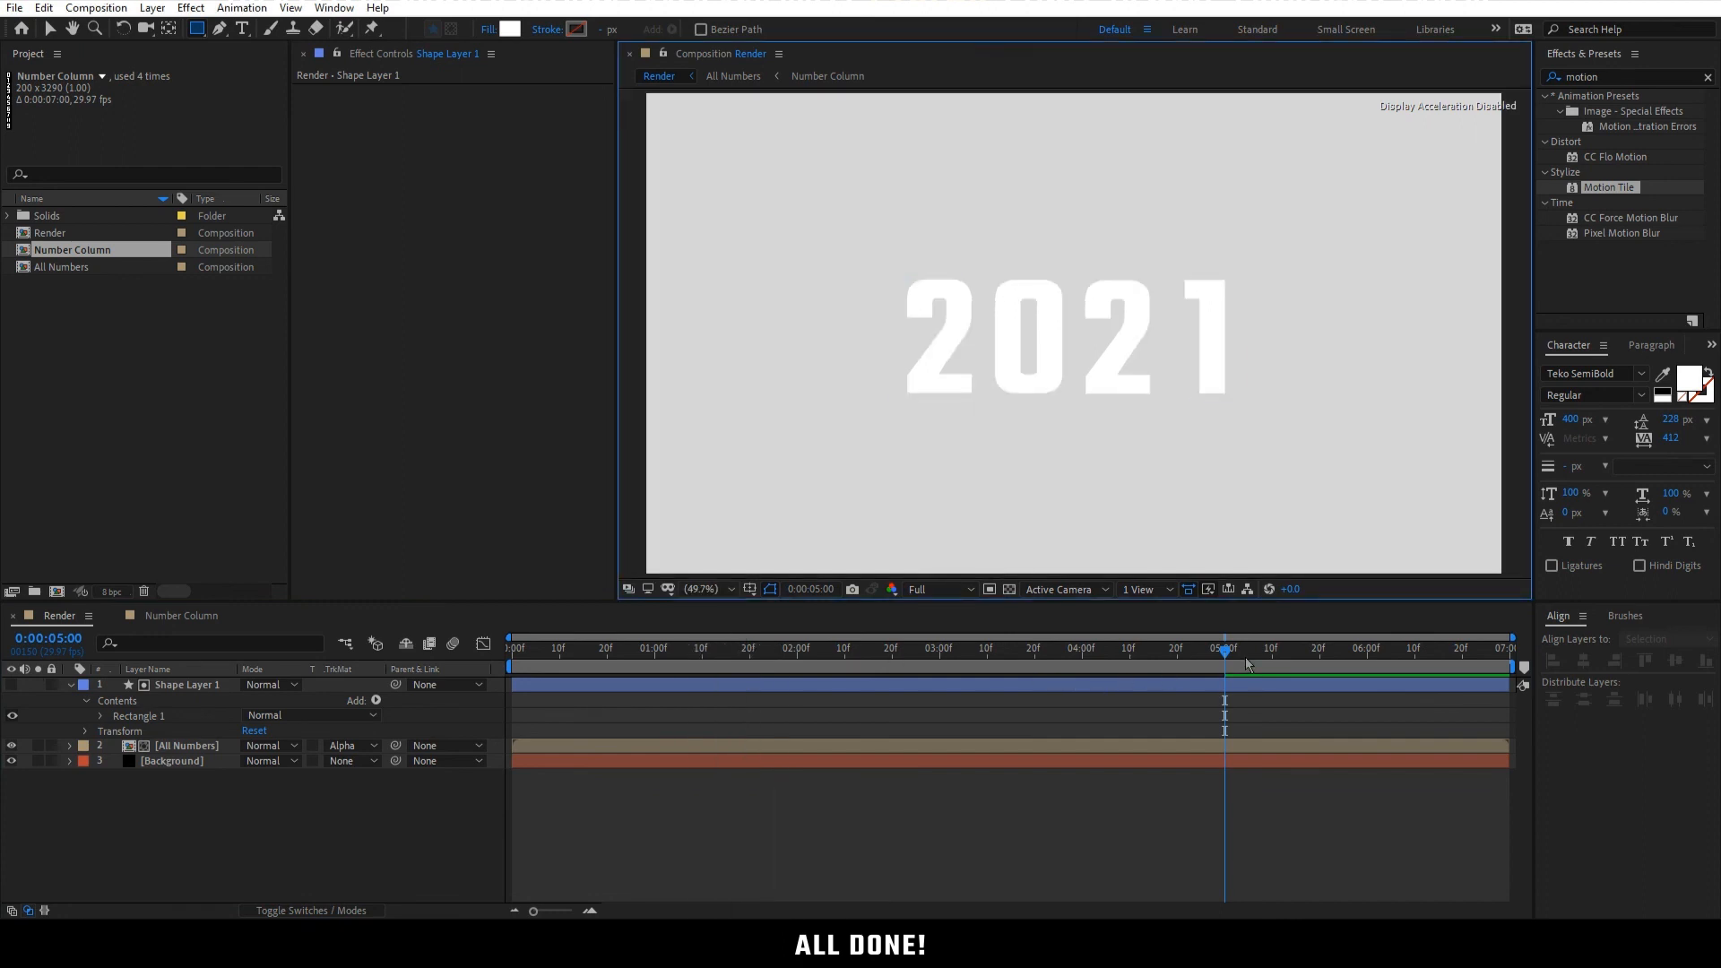
left_click_drag(1227, 649, 1157, 656)
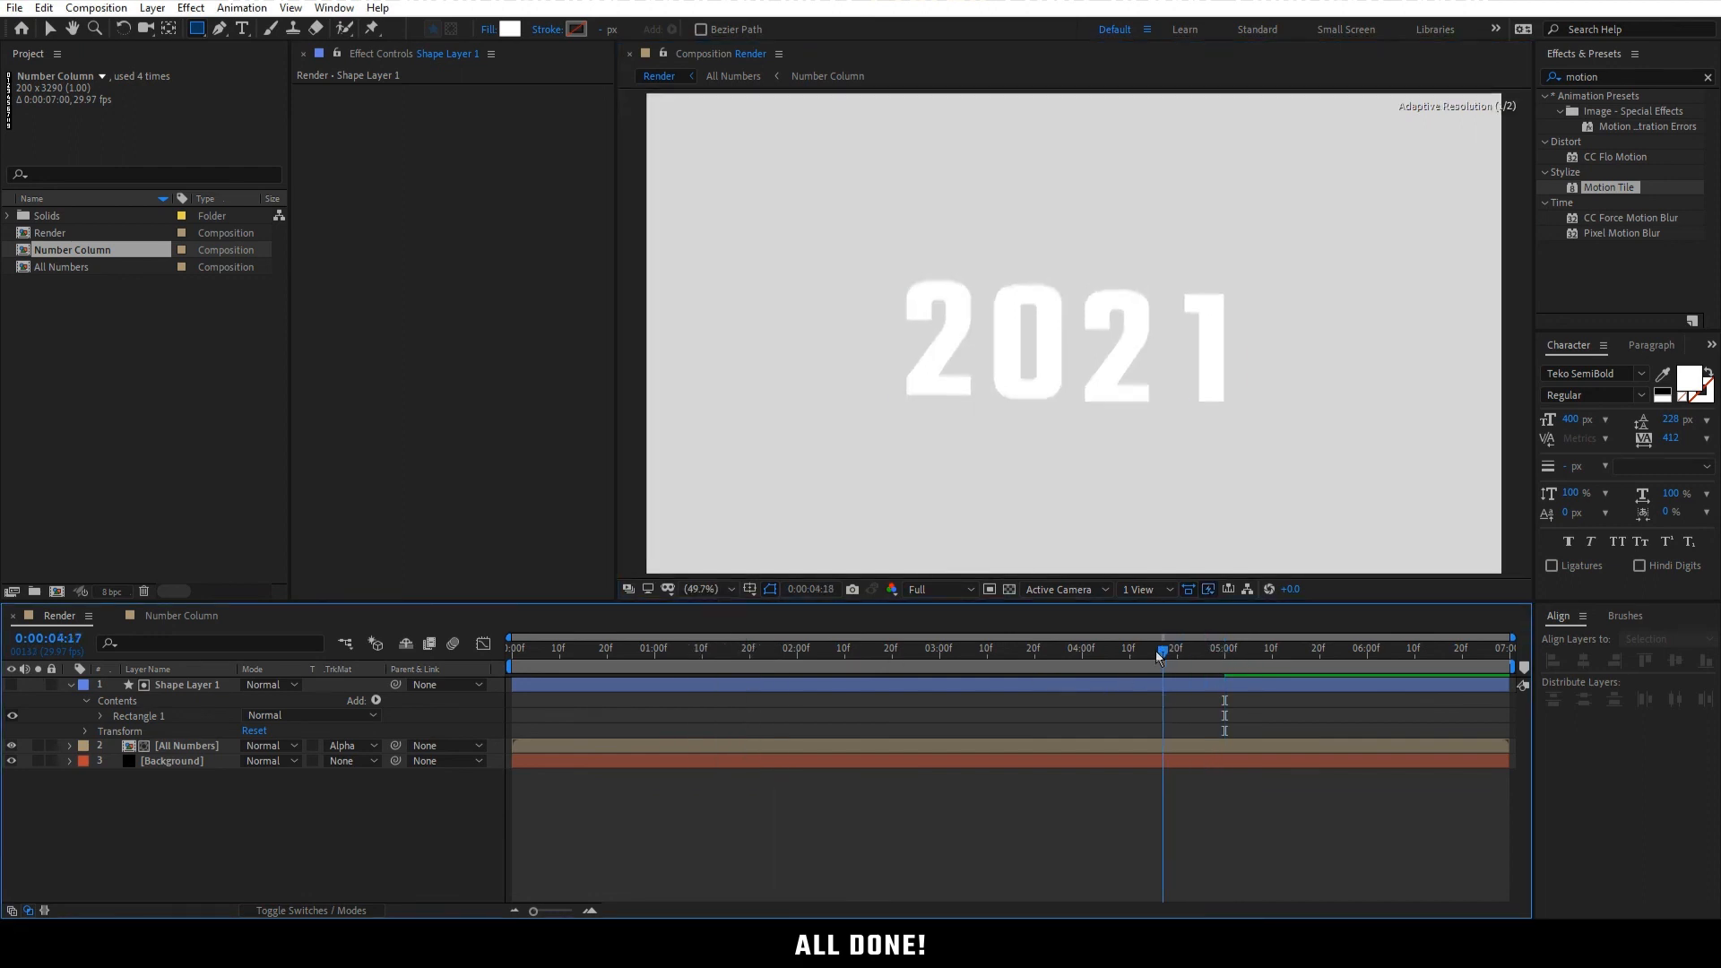